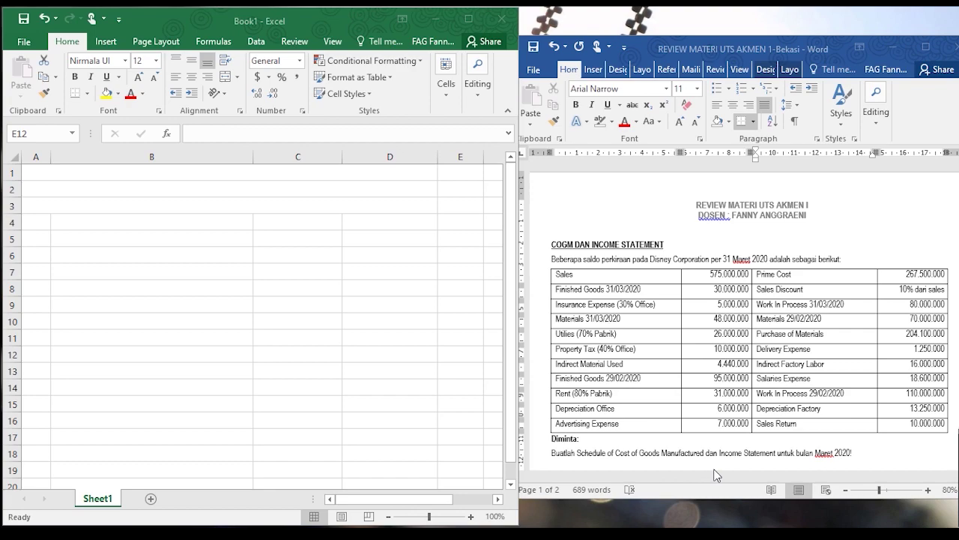
Enter the headings "DISNEY CORPORATION" in row 1 and "SCHEDULE OF COST OF GOODS MANUFACTURED" in row 2
left_click(274, 173)
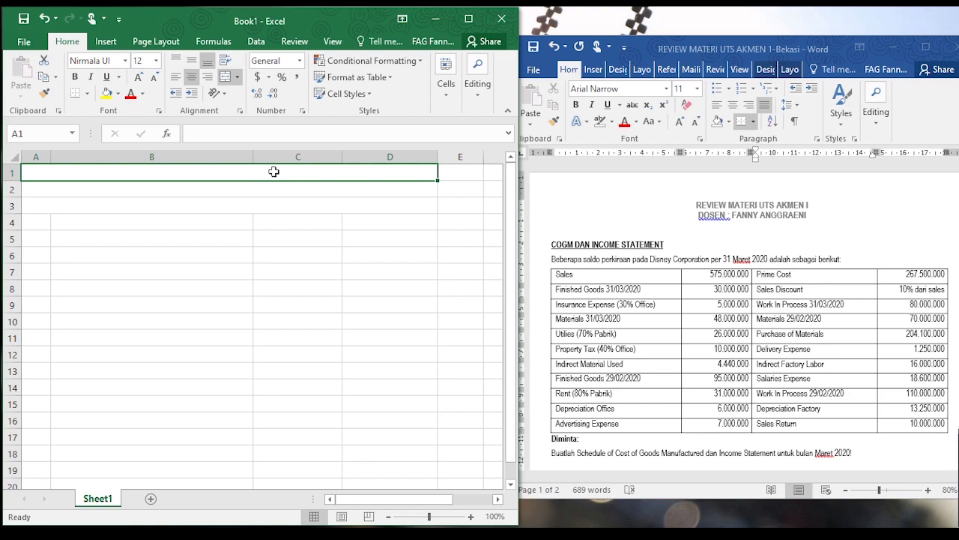
type("DISNEY CORPORATION")
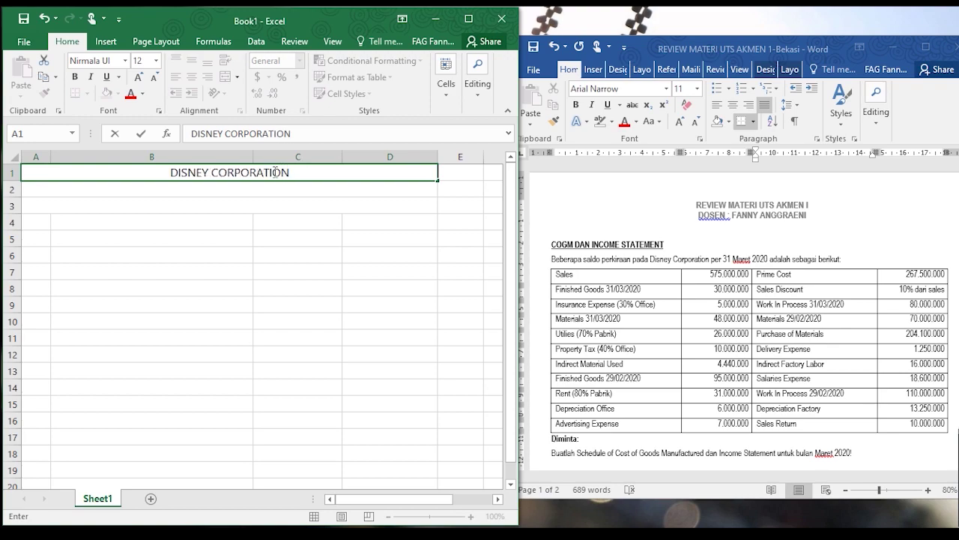
key("Return")
type("SCHEDULE OF COST ")
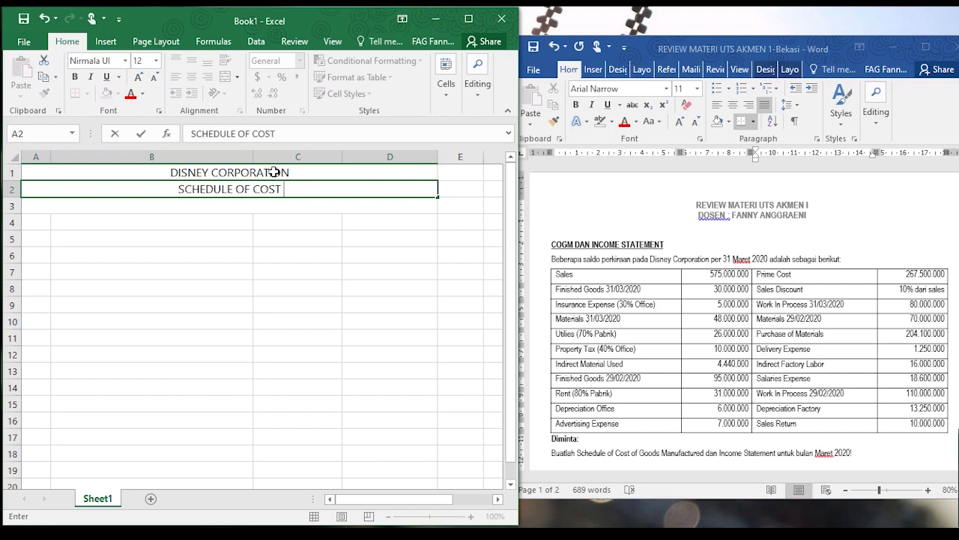
type("OF GOODS M")
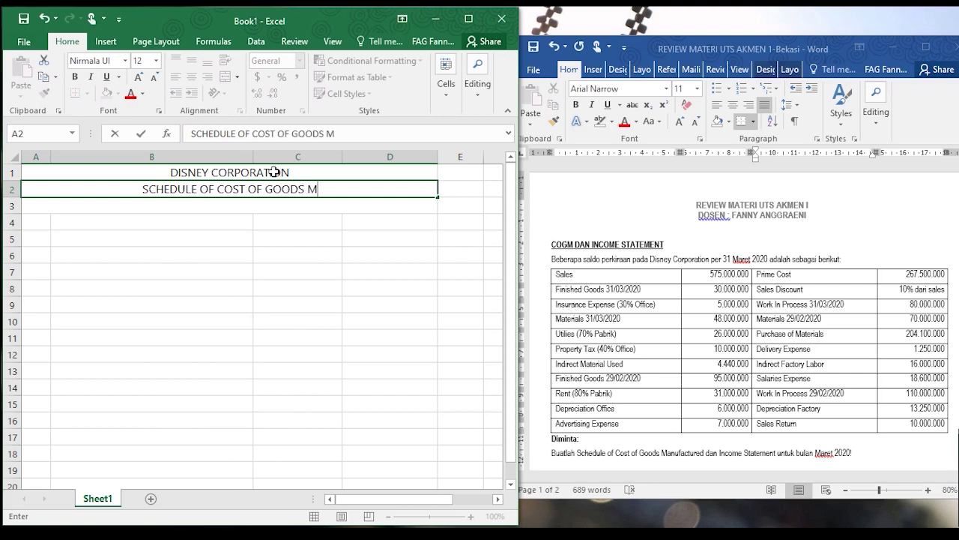
type("ANUFACTURED")
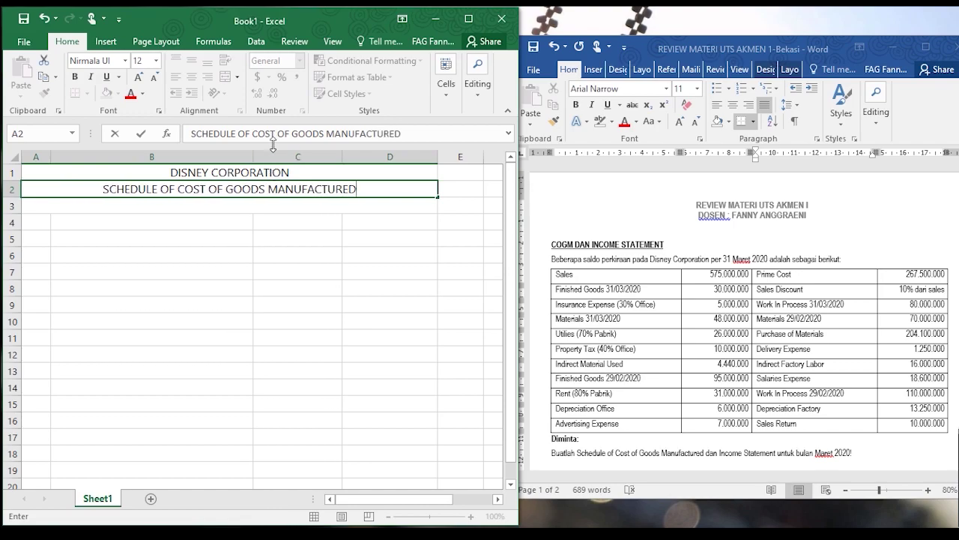
Enter the period line "For the month ended March 31, 2020" in row 3
left_click(296, 205)
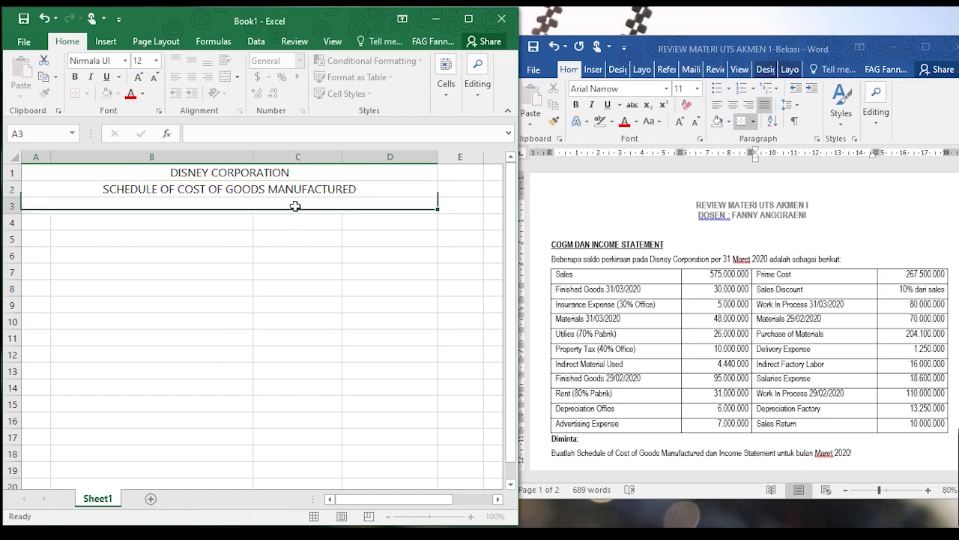
type("D")
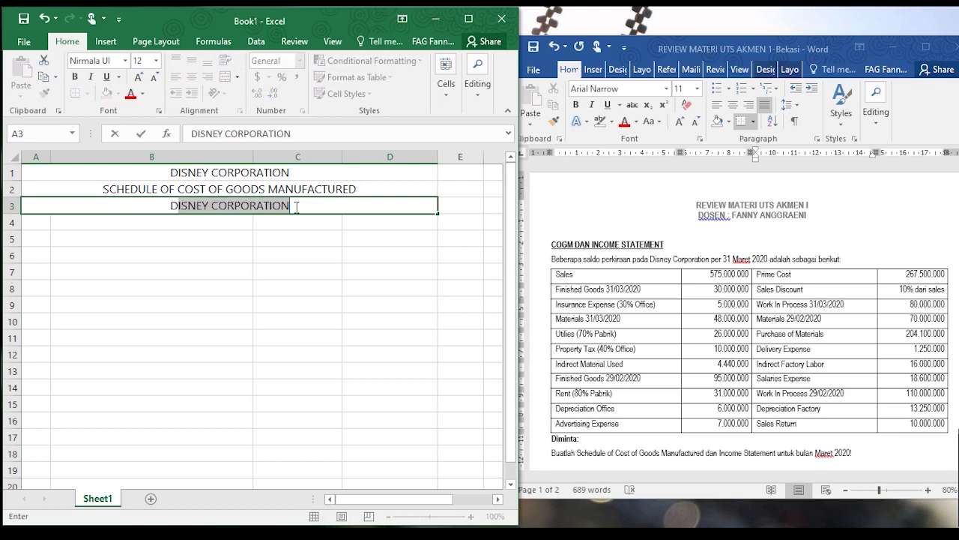
key("BackSpace")
key("BackSpace")
type("F")
type("or the yea")
key("BackSpace")
key("BackSpace")
key("BackSpace")
type("month ended March 31,")
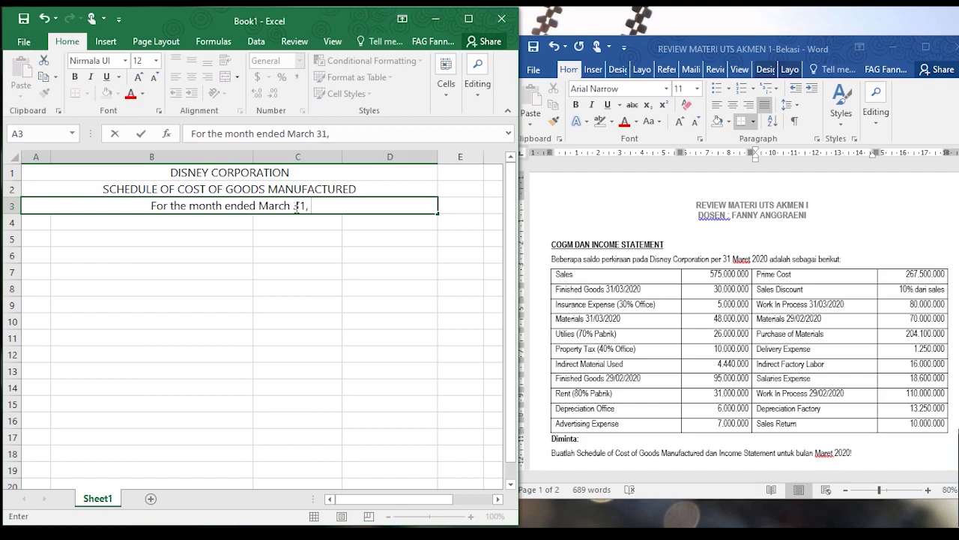
type(" 2020")
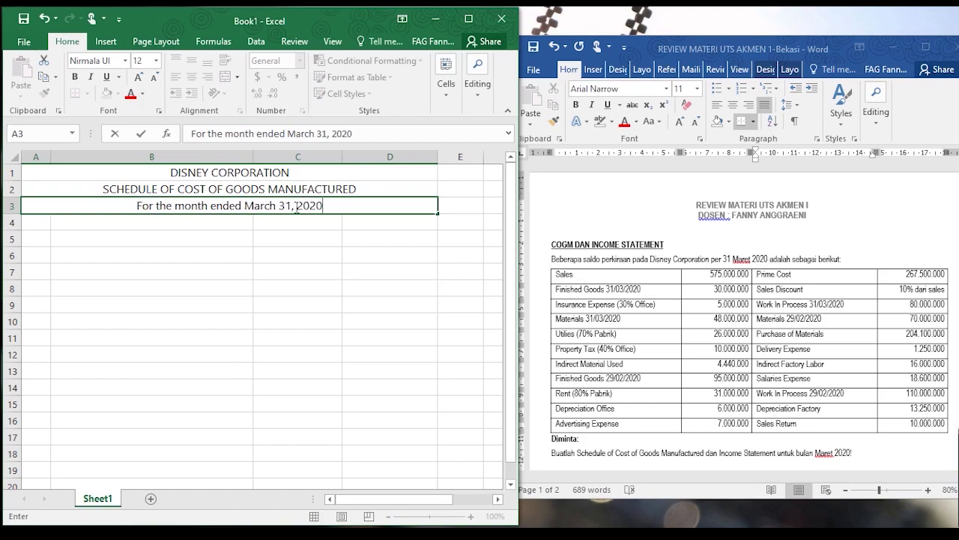
left_click(289, 238)
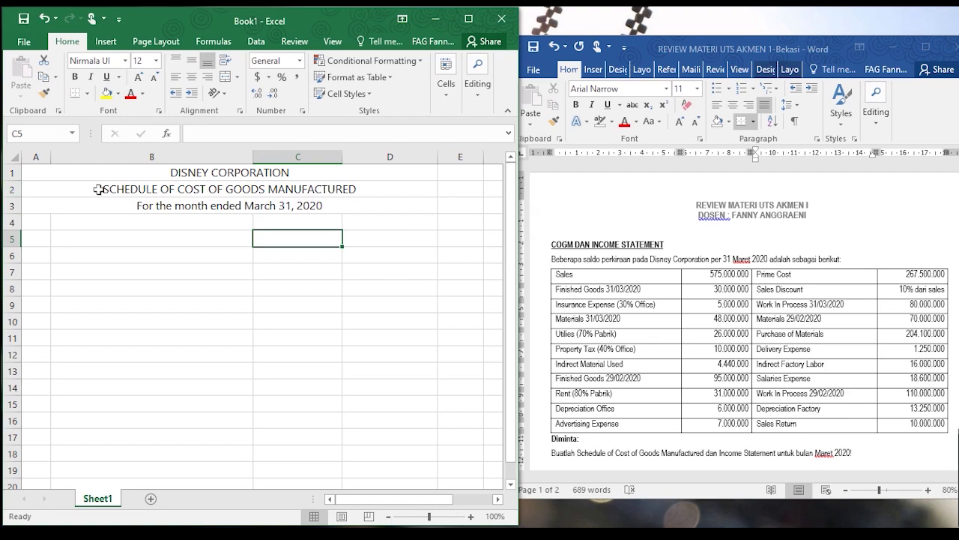
Enter the section heading "DIRECT MATERIALS" in cell A5
left_click(43, 238)
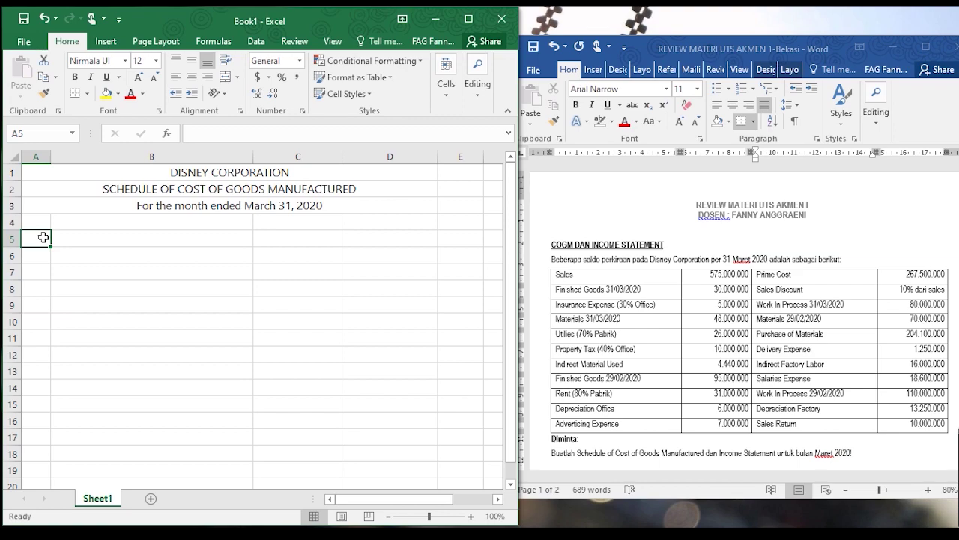
type("DIREC")
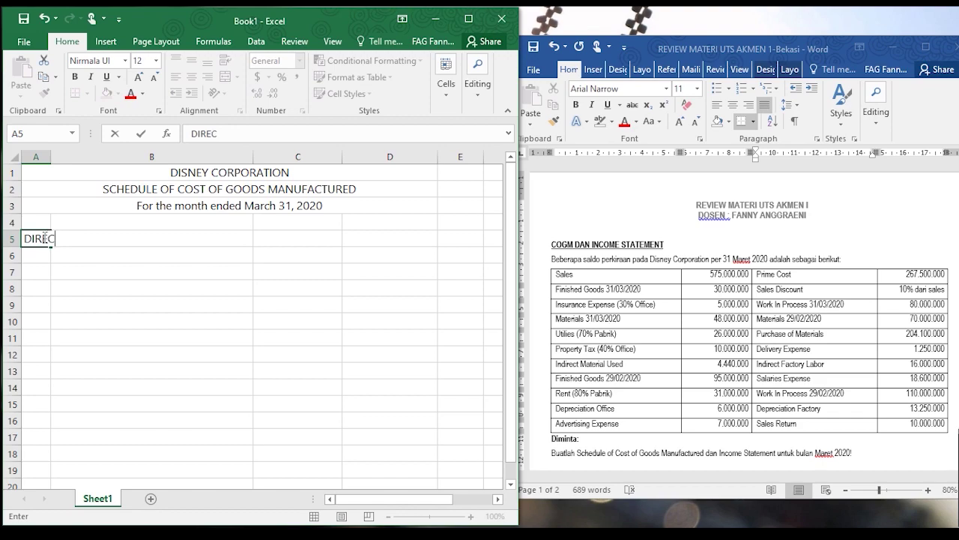
type("T MATERIALS")
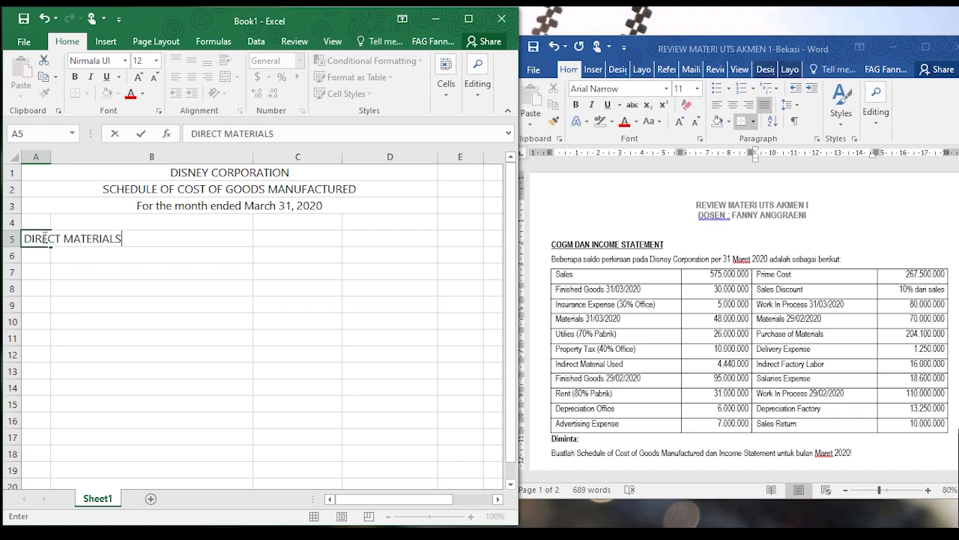
key("Return")
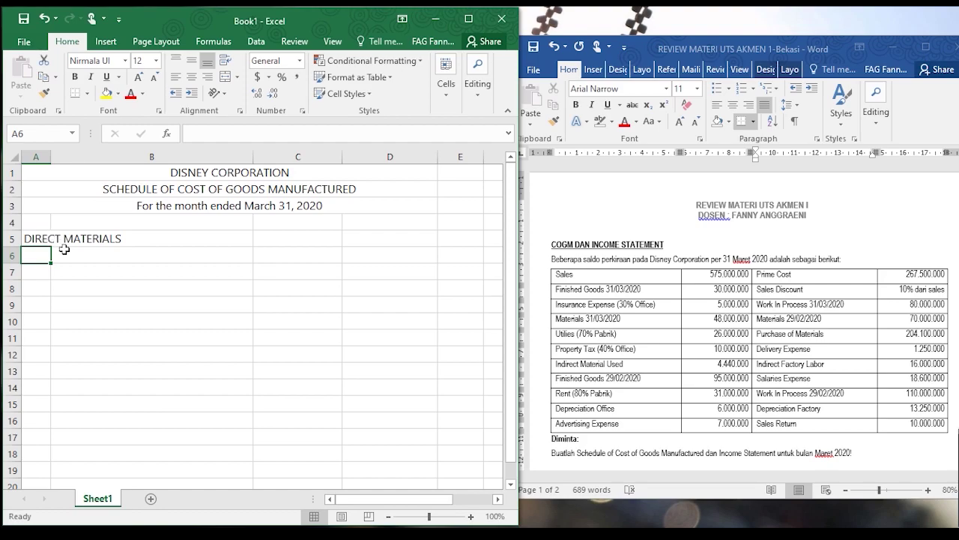
Enter the label "Beginning direct material inventory" in cell B6
left_click(65, 249)
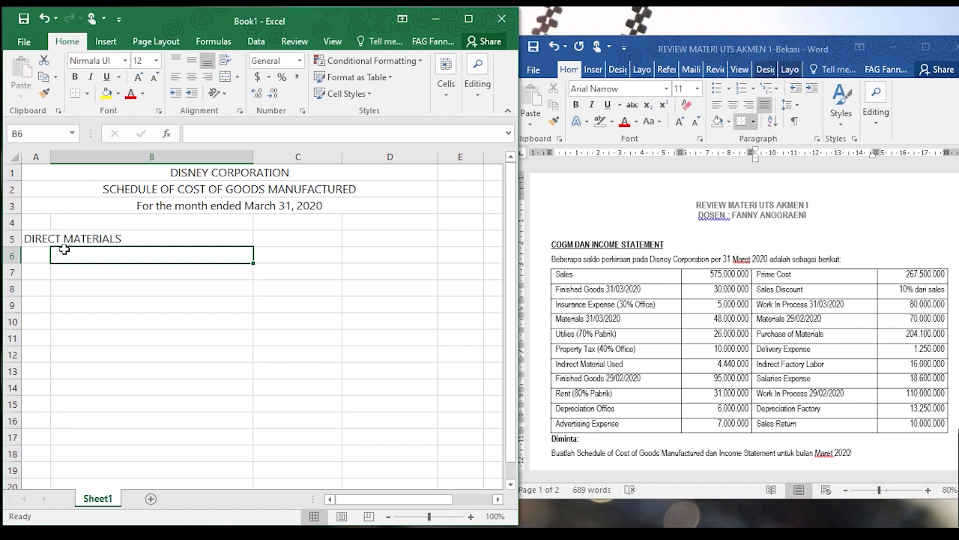
type("Beginning direct mae")
key("BackSpace")
type("terial inve")
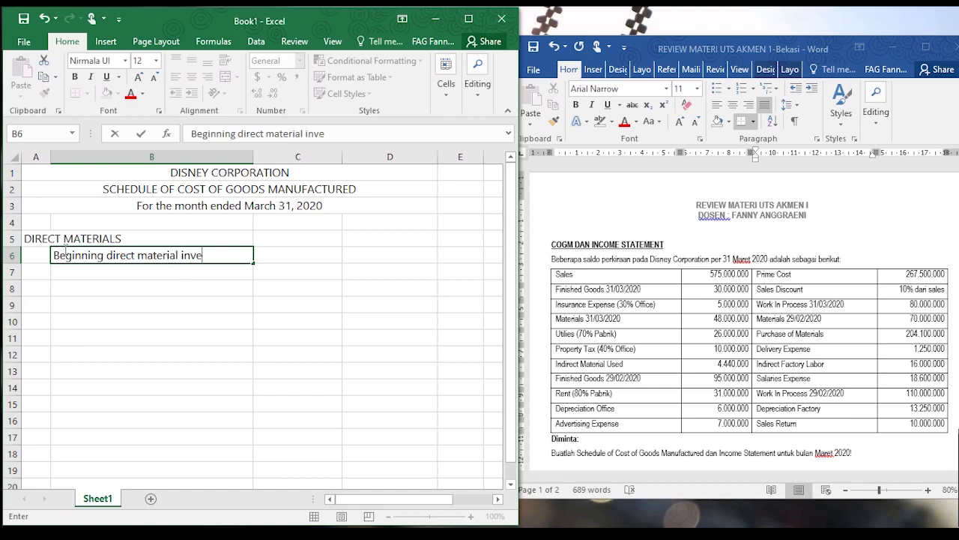
type("ntory")
key("Tab")
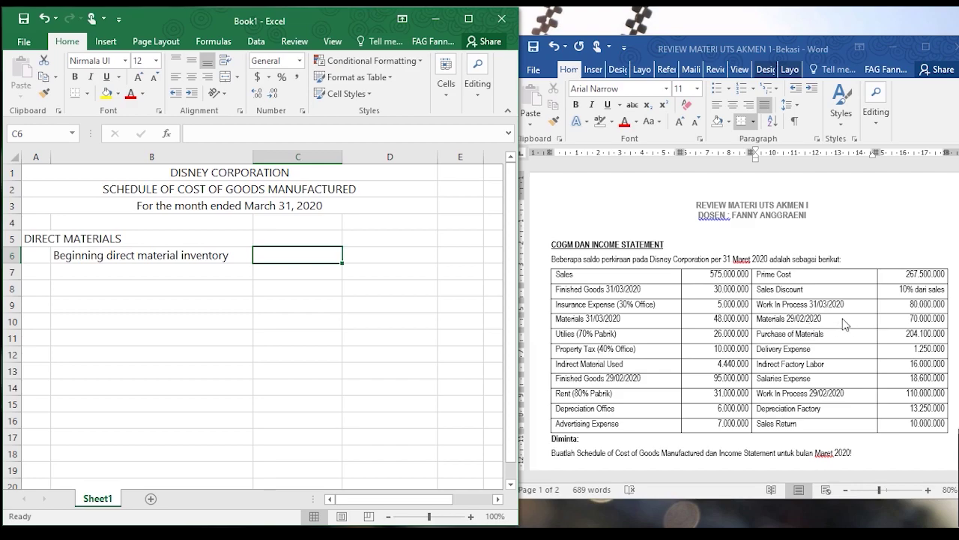
Switch to the Word document and highlight the Materials 29/02/2020 amount in yellow
left_click(896, 325)
left_click_drag(903, 319, 943, 330)
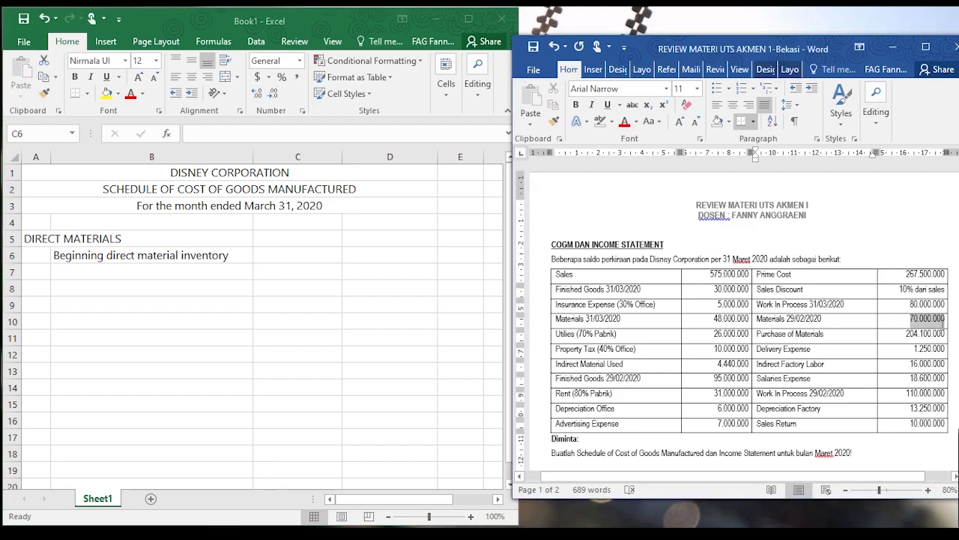
left_click(612, 122)
left_click(606, 141)
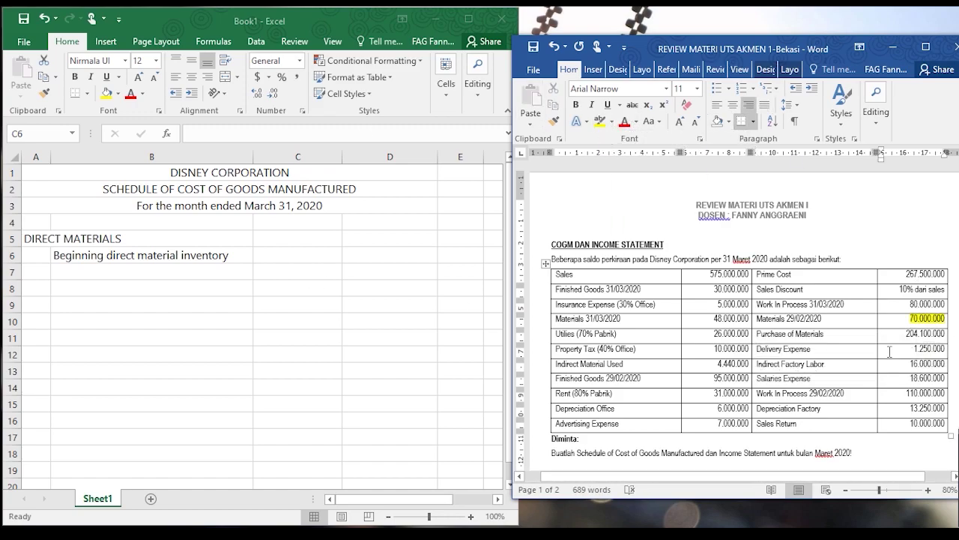
Switch back to Excel and enter 70000000 in C6 as the beginning direct material inventory amount
left_click(266, 253)
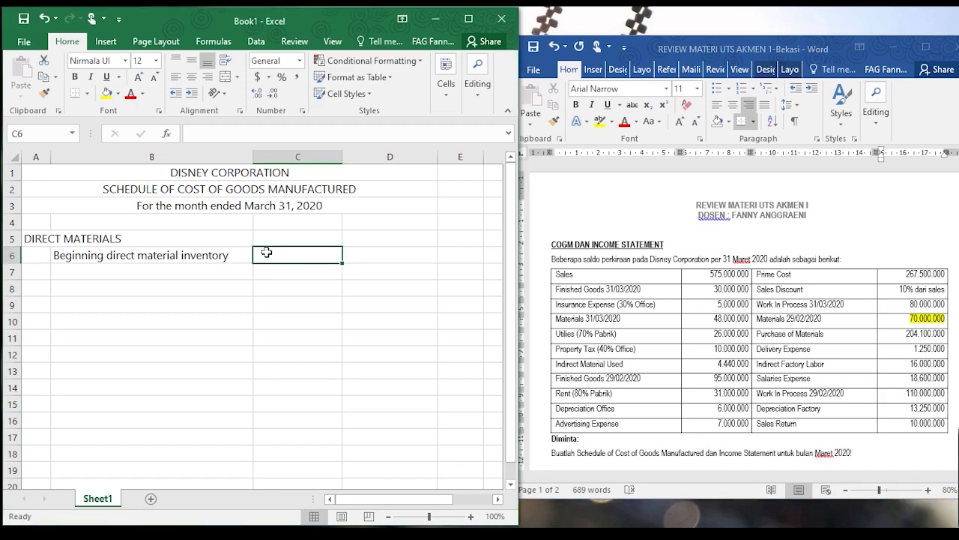
type("7")
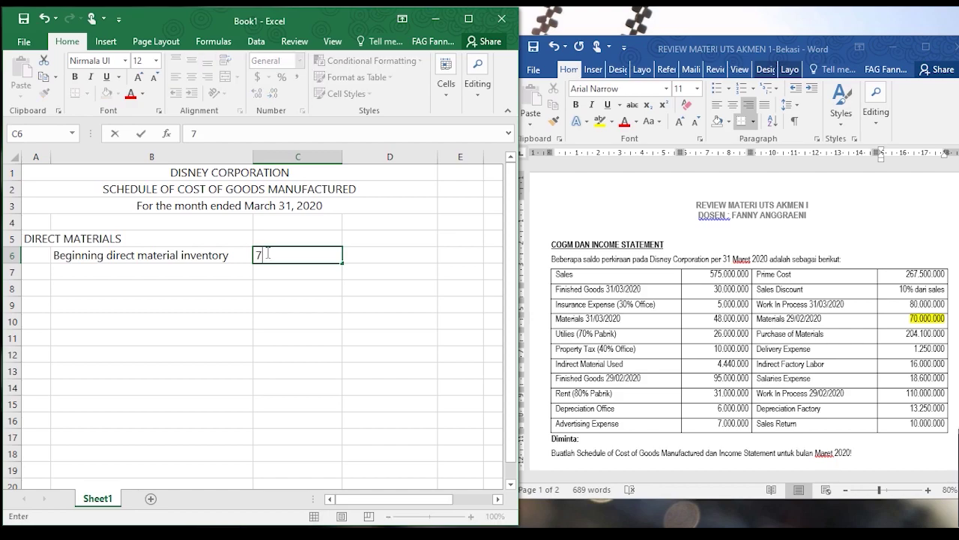
type("0000000")
key("Tab")
Format cells C6:C14 with thousands separators and no decimal places
left_click(266, 254)
left_click_drag(266, 253, 268, 388)
left_click(297, 76)
left_click(273, 93)
left_click(273, 93)
Enter the label "*+/+ Purchase of materials" in cell B7
left_click(143, 271)
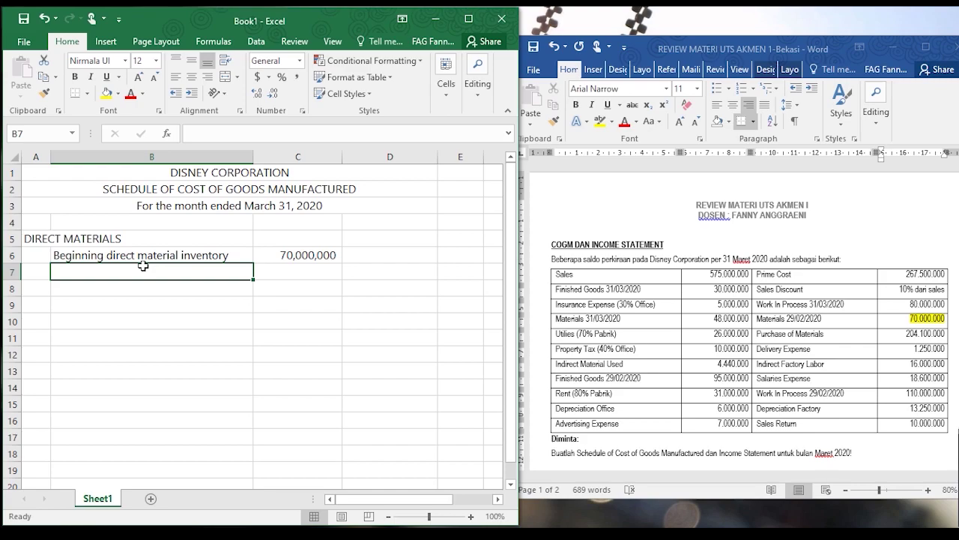
type("*+/")
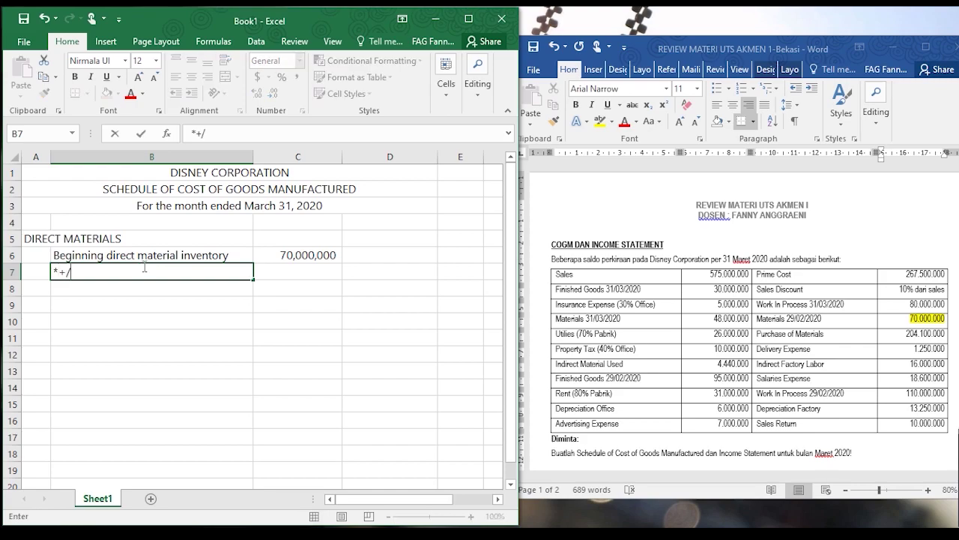
type("+ Purchase")
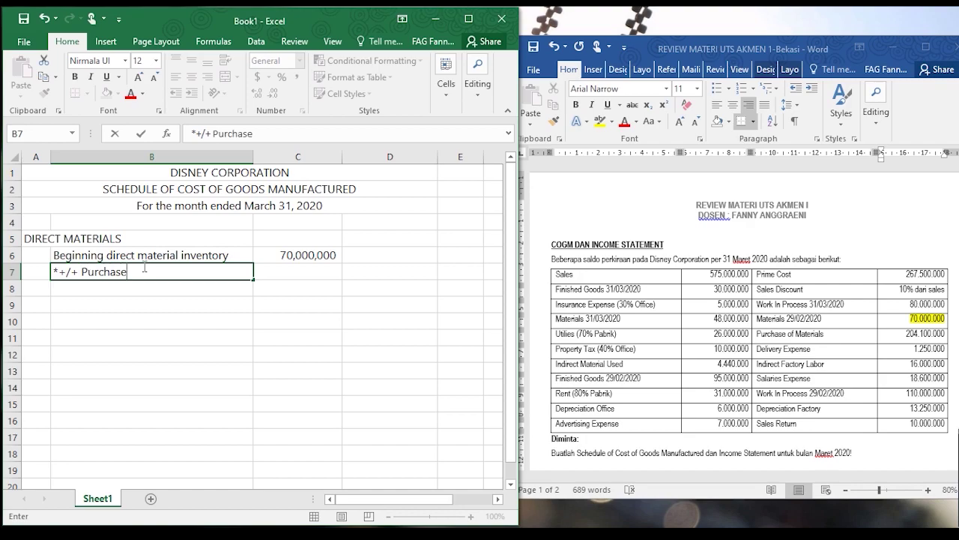
type(" of materials")
key("Tab")
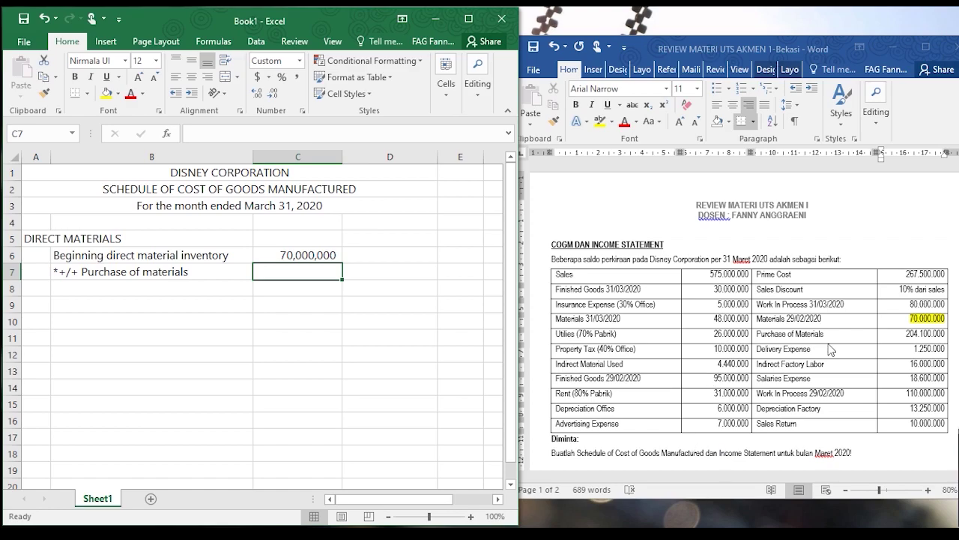
Switch to the Word document and highlight the Purchase of Materials amount in yellow
left_click(912, 342)
left_click_drag(912, 341, 940, 334)
left_click(600, 121)
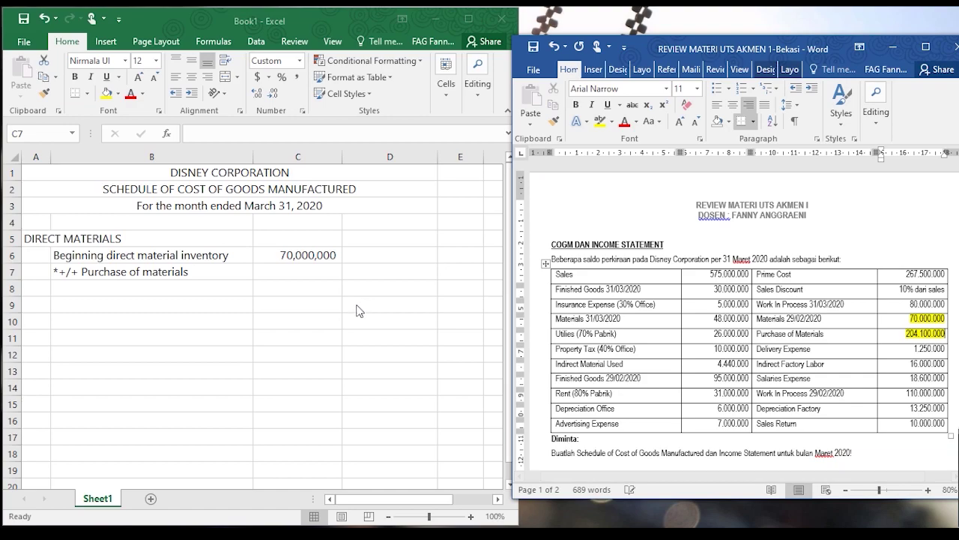
Switch back to Excel and enter 204100000 in C7 as the purchase of materials amount
left_click(328, 273)
type("204100000")
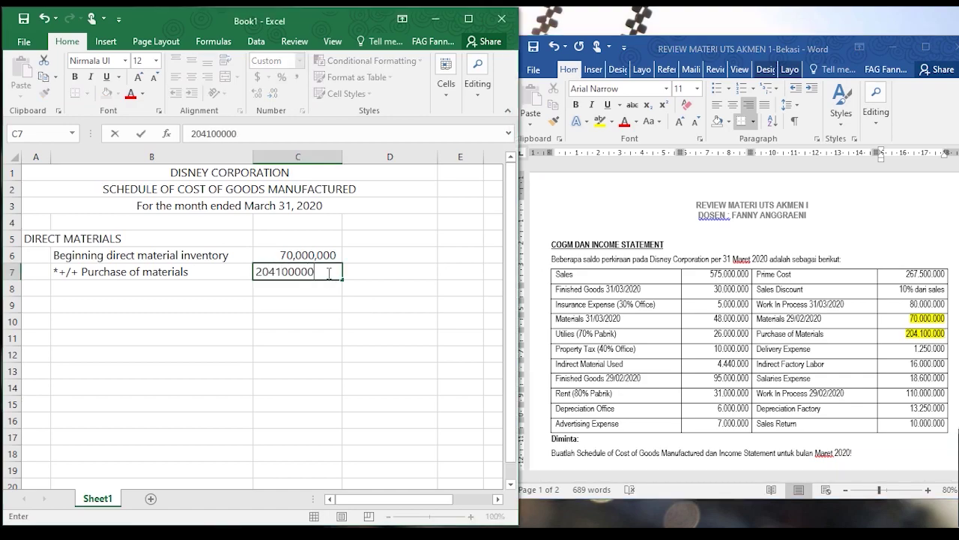
key("Return")
Enter the label "Direct materials available for use" in cell B8
key("Left")
key("Left")
key("Right")
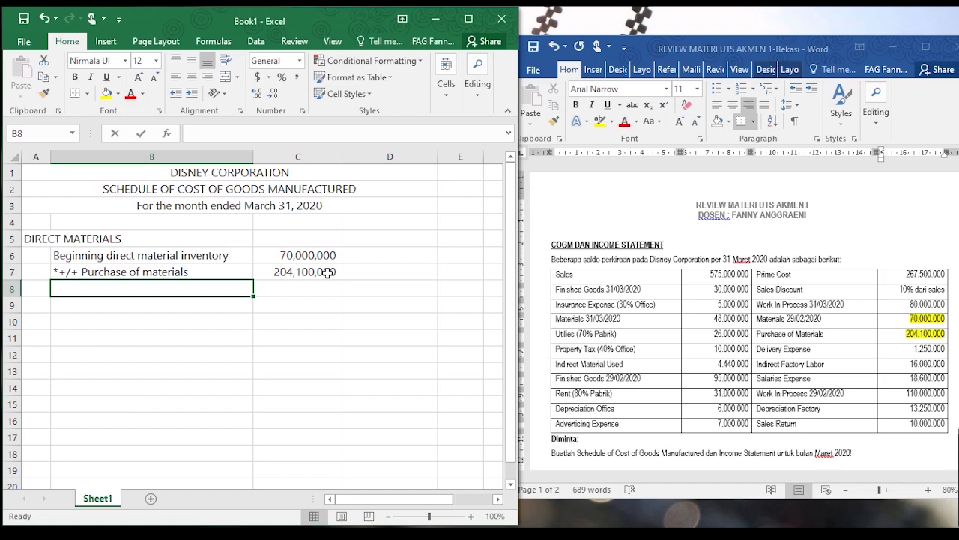
type("Direct mate")
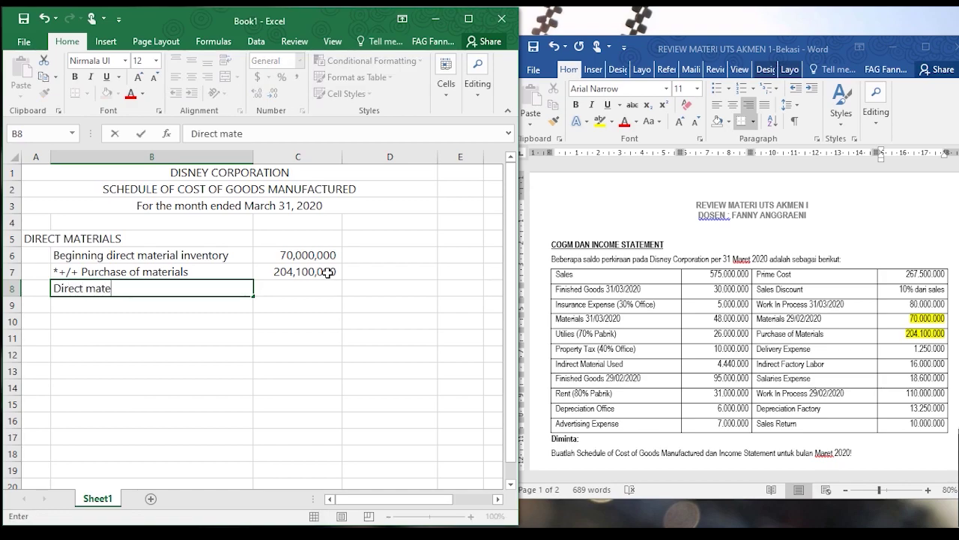
type("rials available for use")
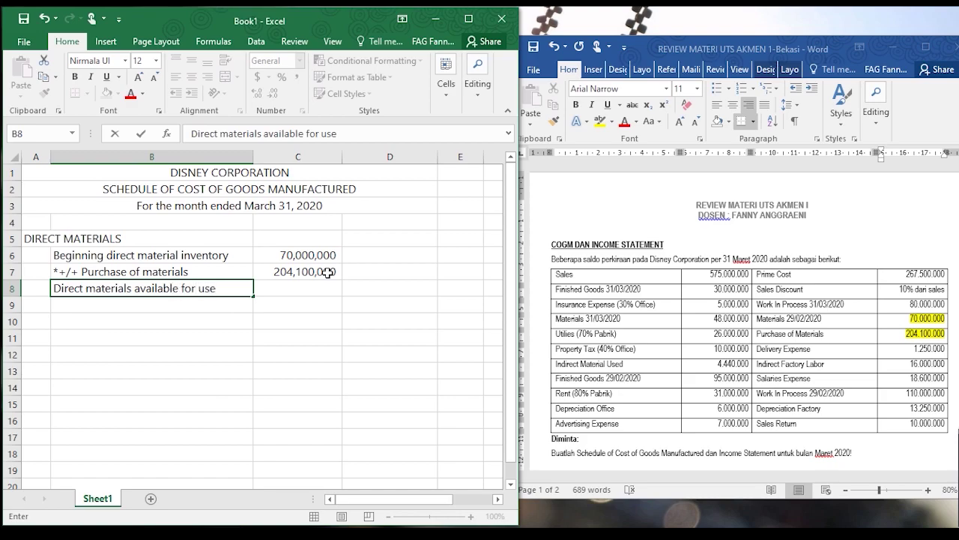
key("Tab")
Calculate direct materials available for use in C8 by adding C6 and C7
type("=")
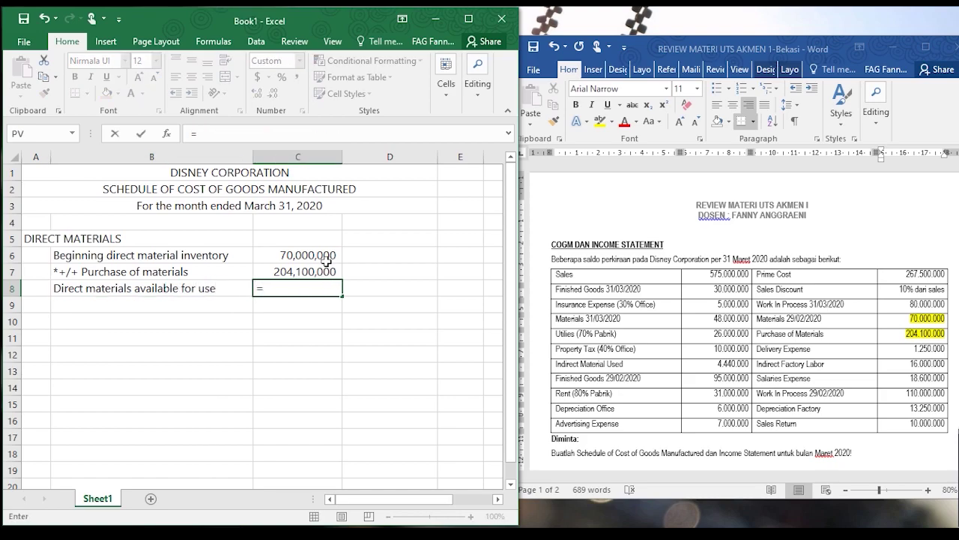
left_click(328, 256)
type("+")
left_click(321, 271)
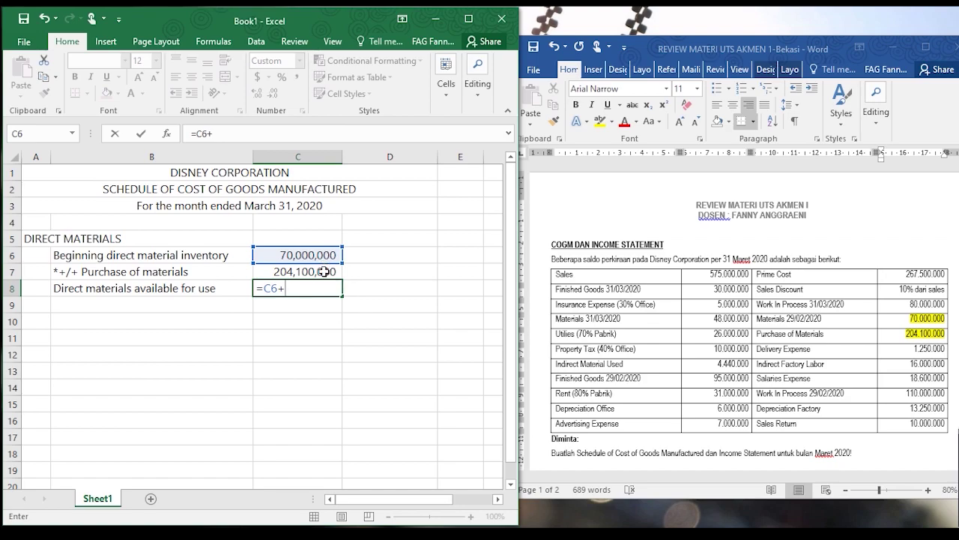
key("Return")
Enter the label "*-/- Ending direct material inventory" in cell B9
left_click(236, 302)
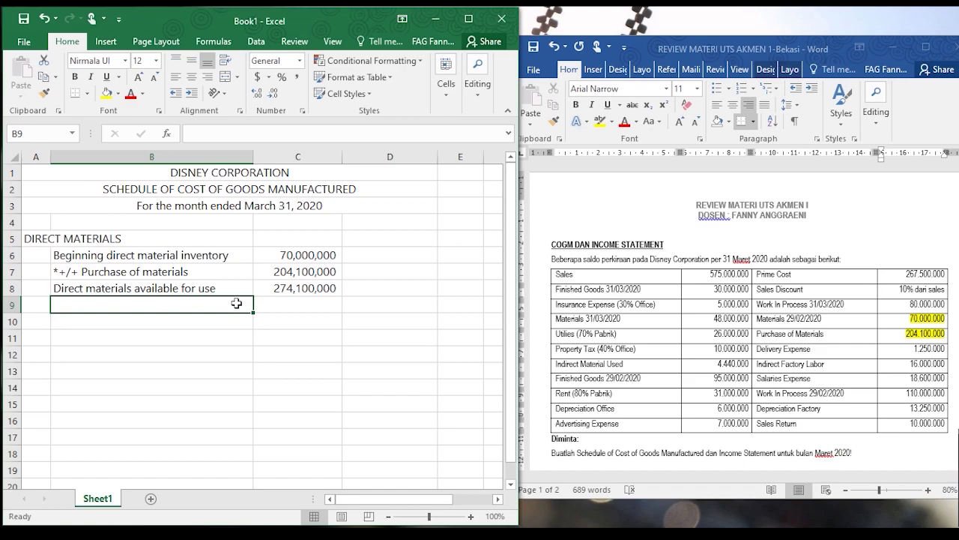
type("*")
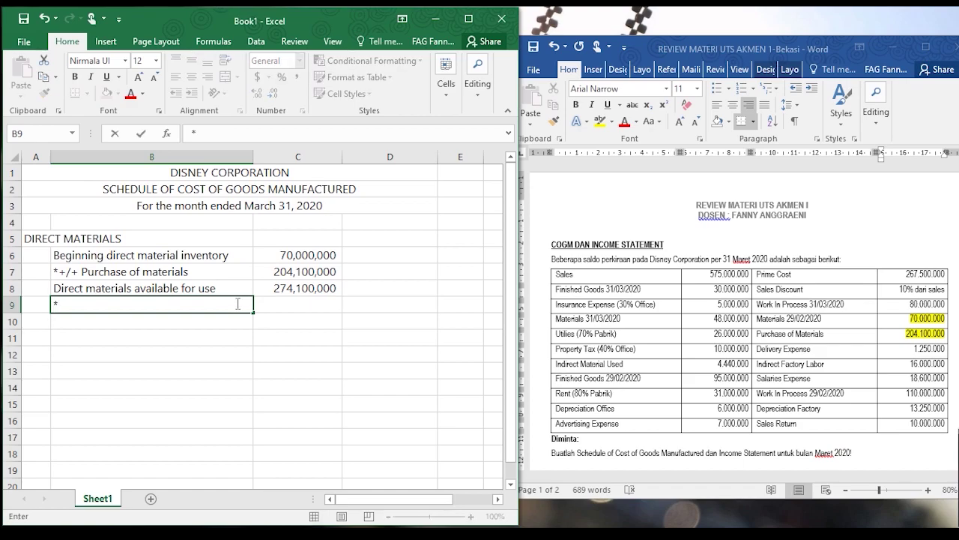
type("-/-")
type(" Endi")
type("ng d")
type("i")
key("BackSpace")
type("dire")
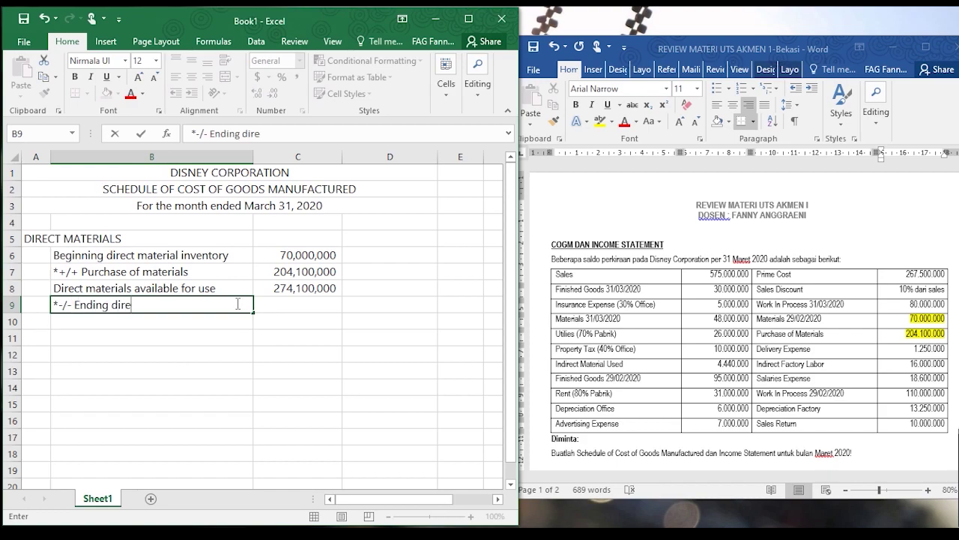
type("ct material ")
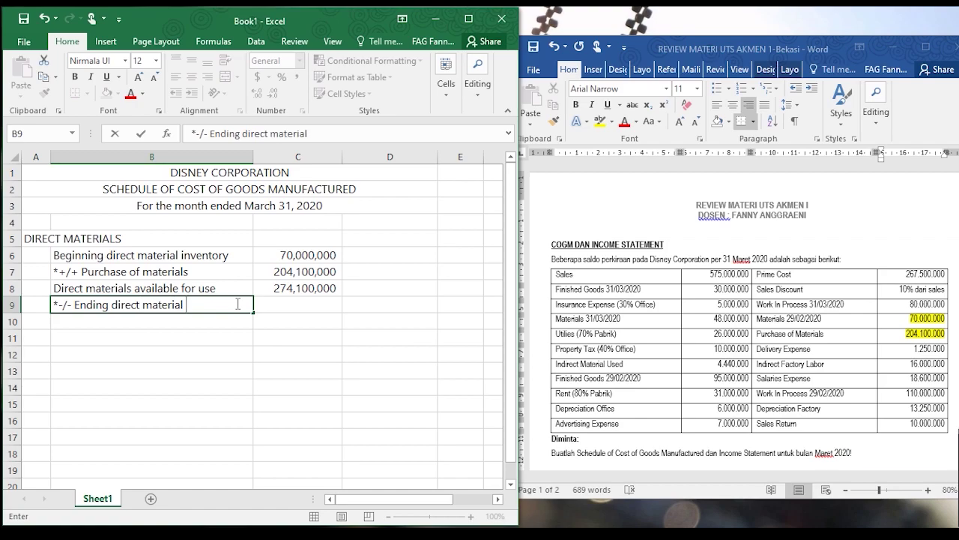
type("inventory")
key("Tab")
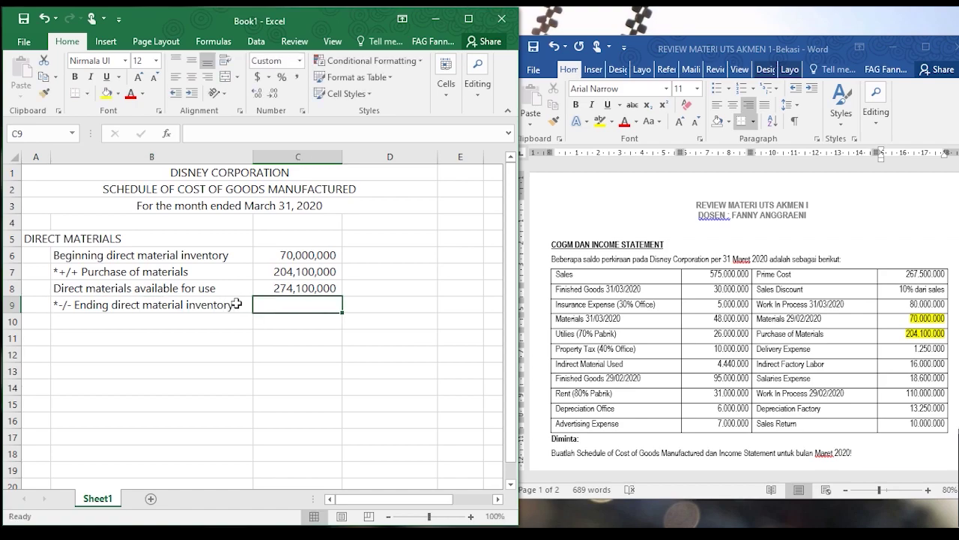
Switch to the Word document and highlight the Materials 31/03/2020 amount in yellow
left_click(643, 322)
left_click_drag(712, 321, 750, 321)
left_click(599, 121)
Switch back to Excel and enter -48000000 in C9 as the ending direct material inventory
left_click(301, 300)
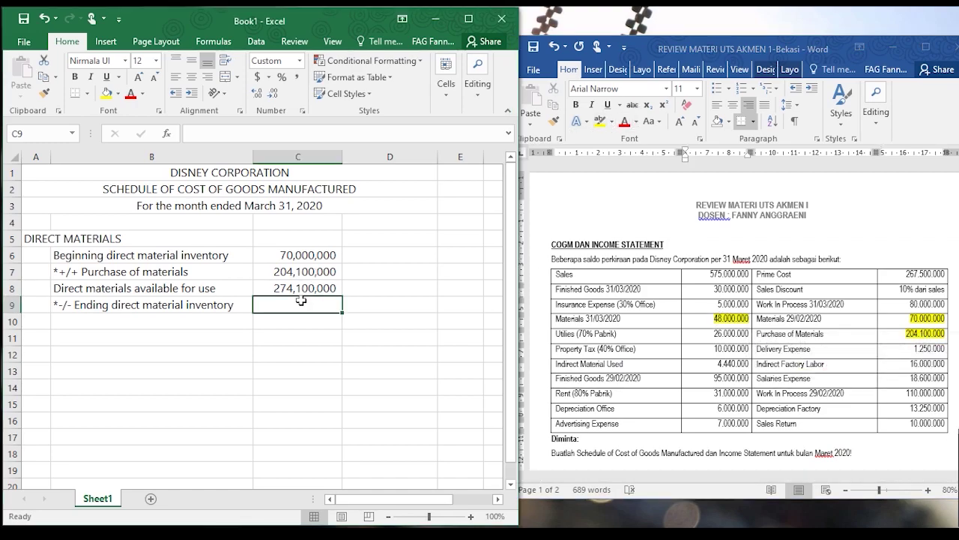
type("-4")
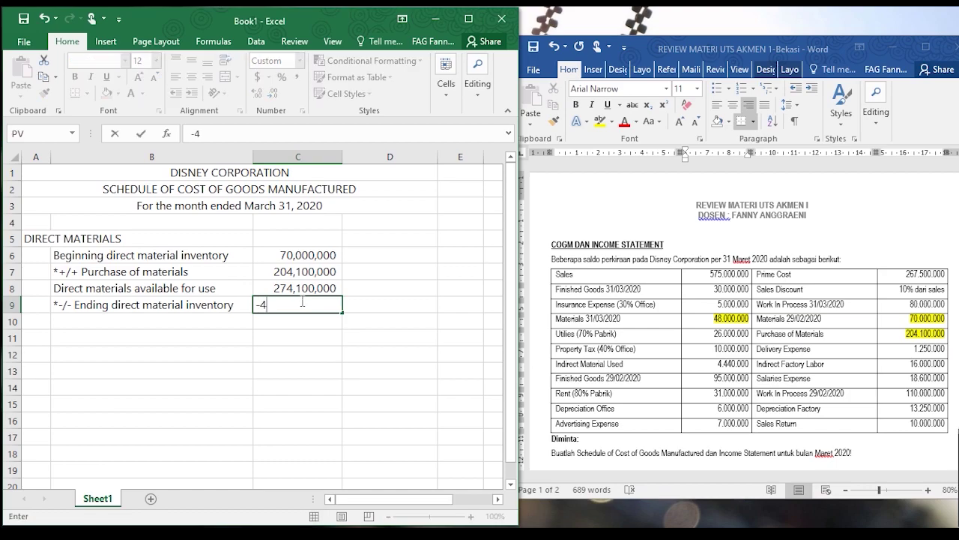
type("8000000")
key("Tab")
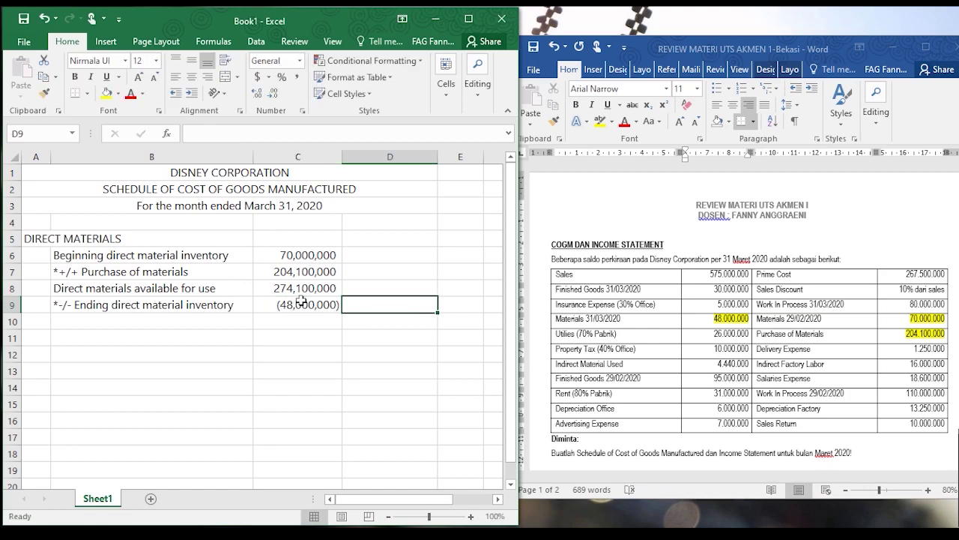
Enter the label "Direct materials used" in cell B10
left_click(247, 318)
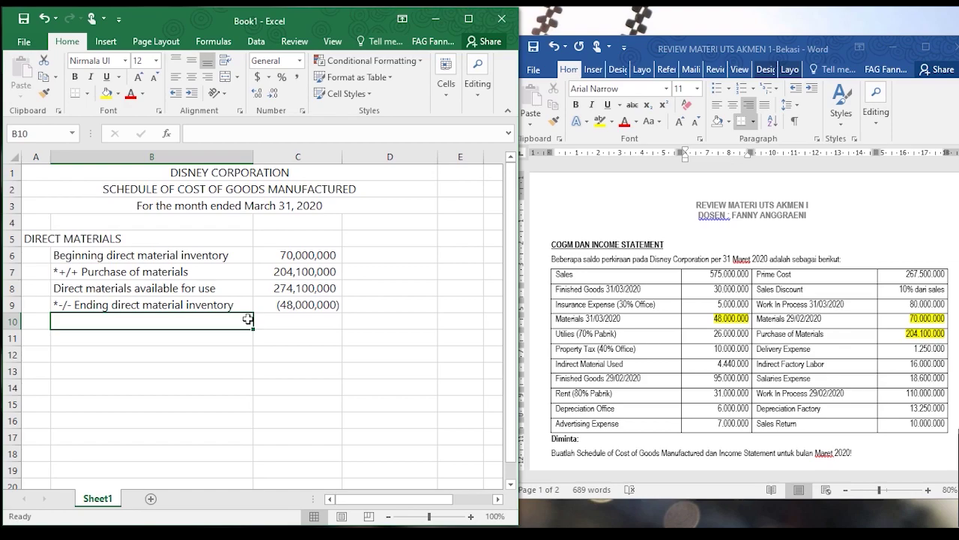
type("Direct ma")
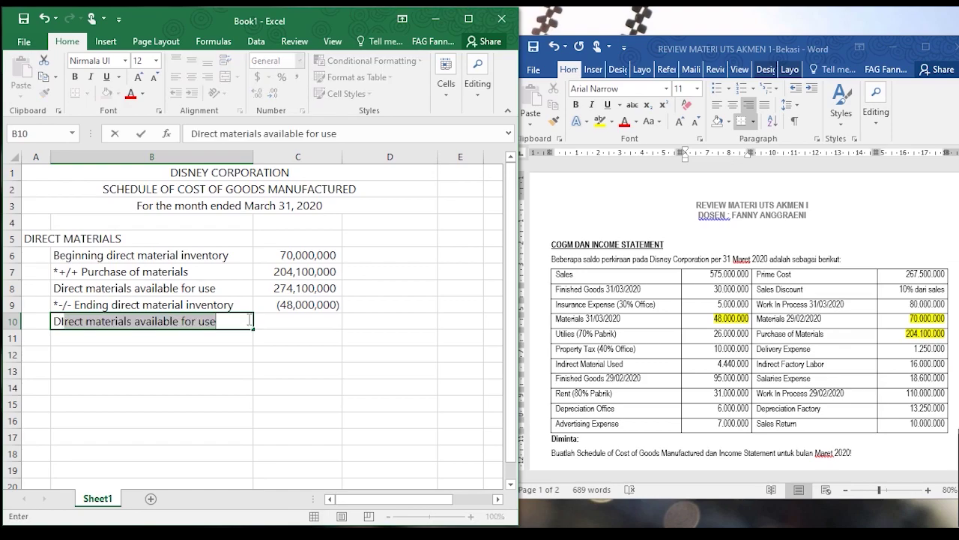
key("BackSpace")
type("terials used")
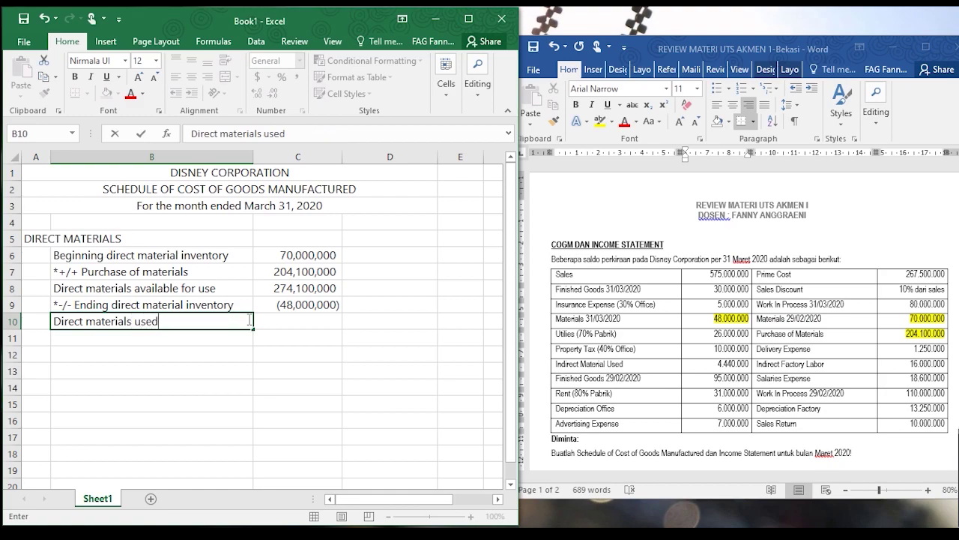
Calculate direct materials used in D10 by adding C8 and C9
key("Tab")
key("Tab")
type("=")
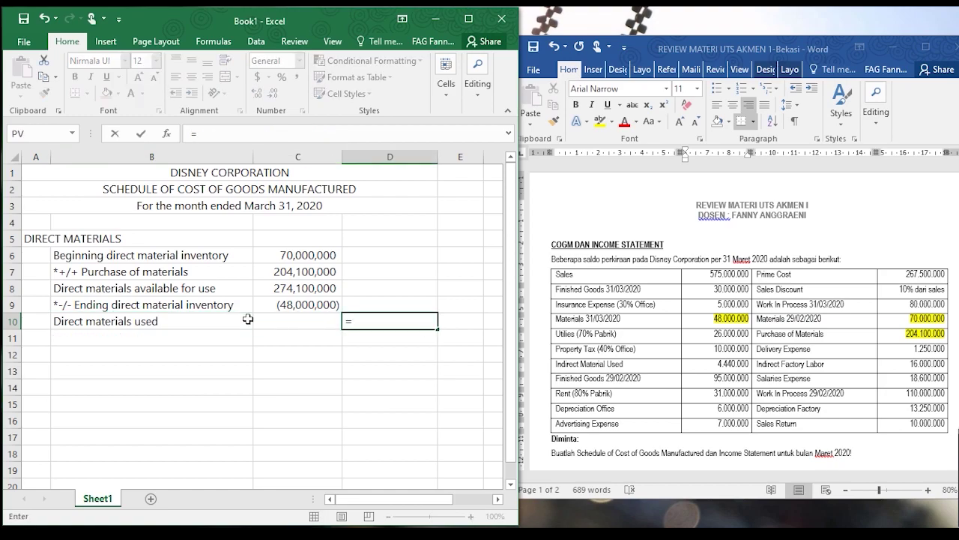
left_click(278, 286)
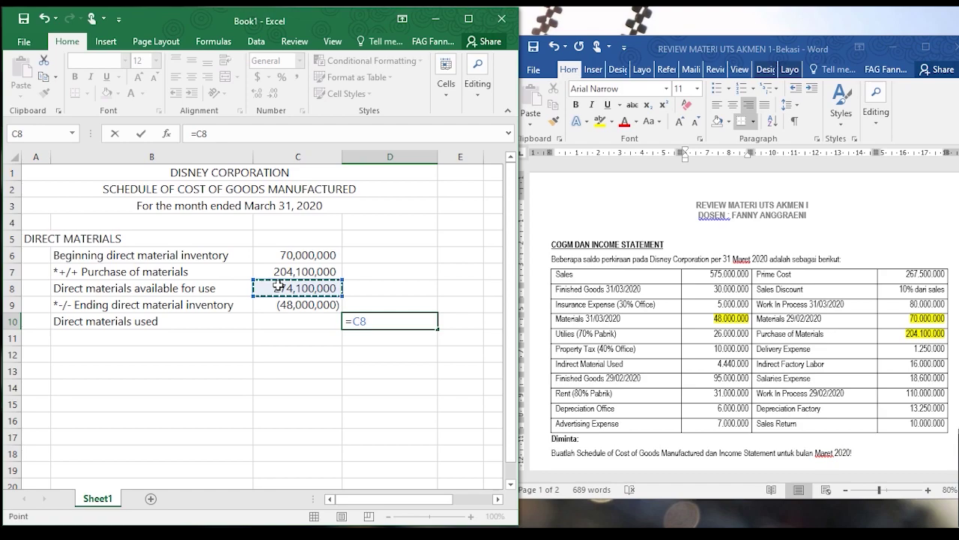
type("+")
left_click(283, 306)
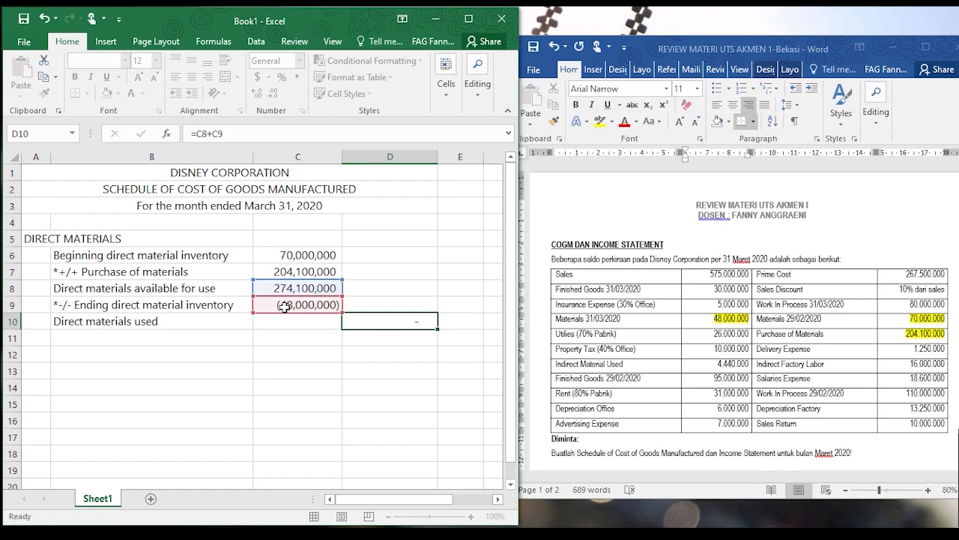
key("Return")
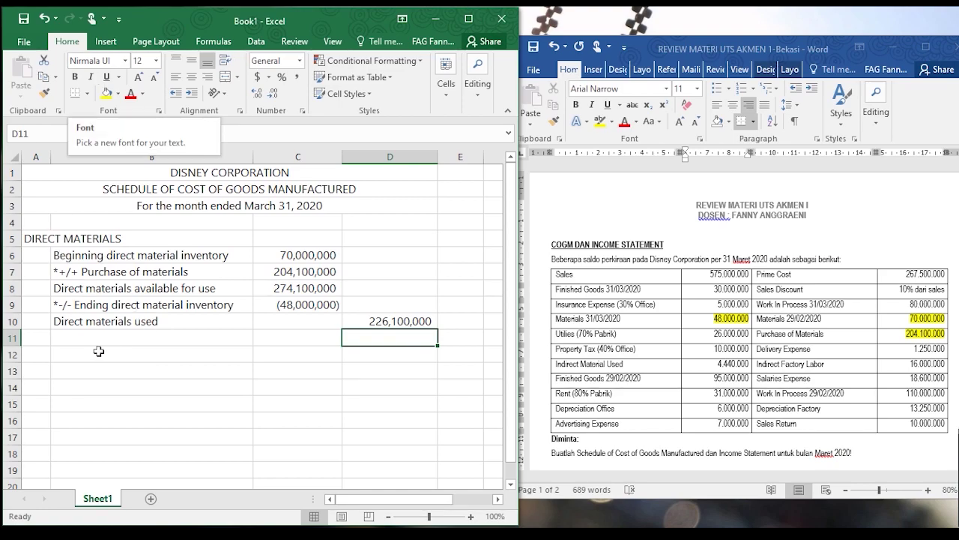
Enter the section heading "DIRECT LABOR" in cell A11
left_click(39, 337)
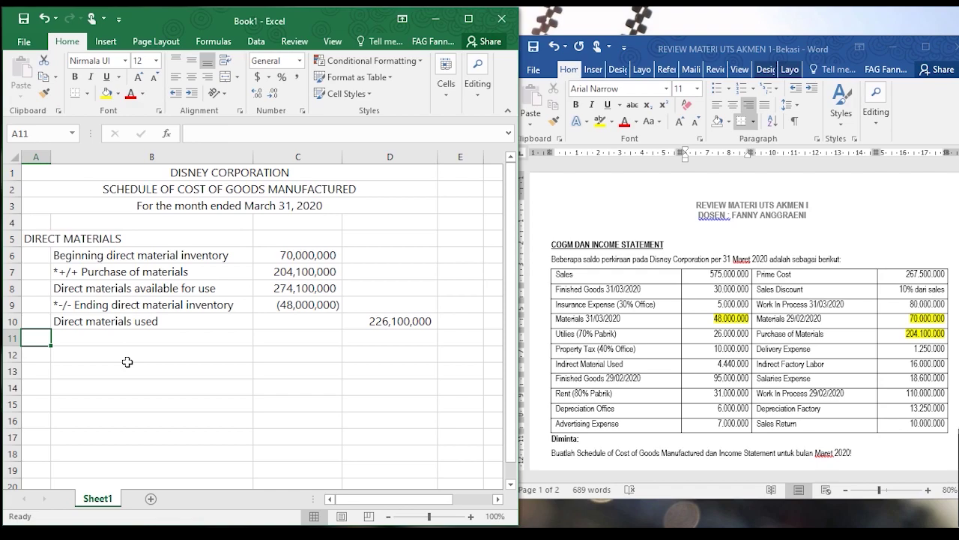
type("DIRECT ")
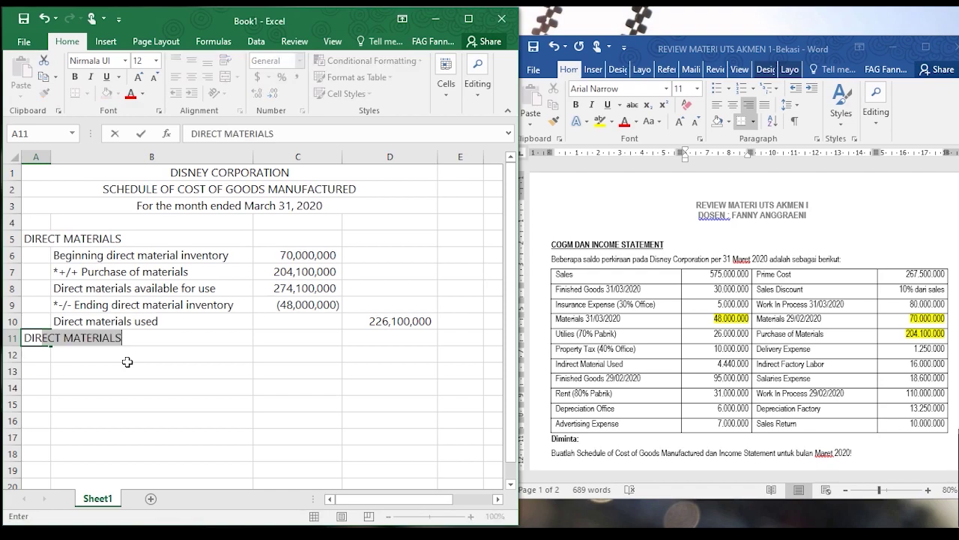
type("LABOR")
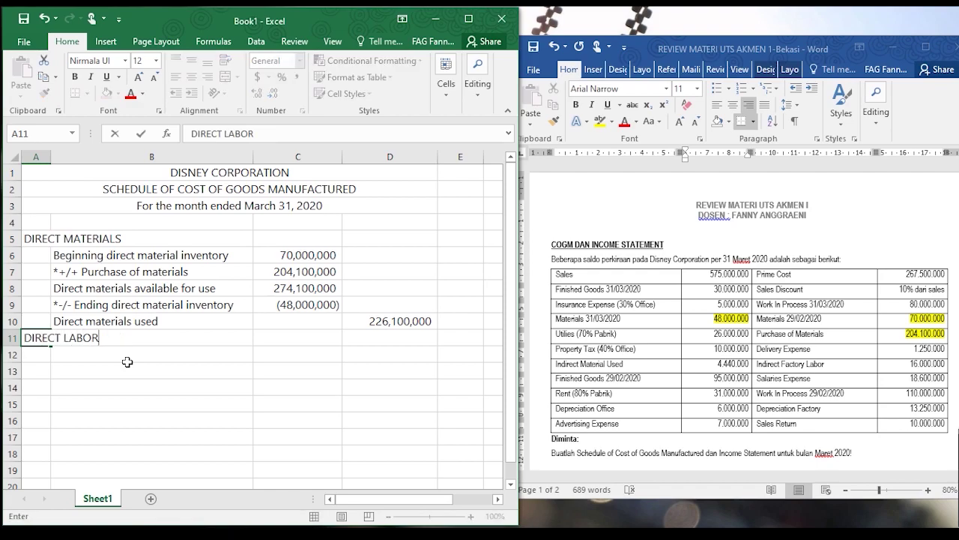
key("Return")
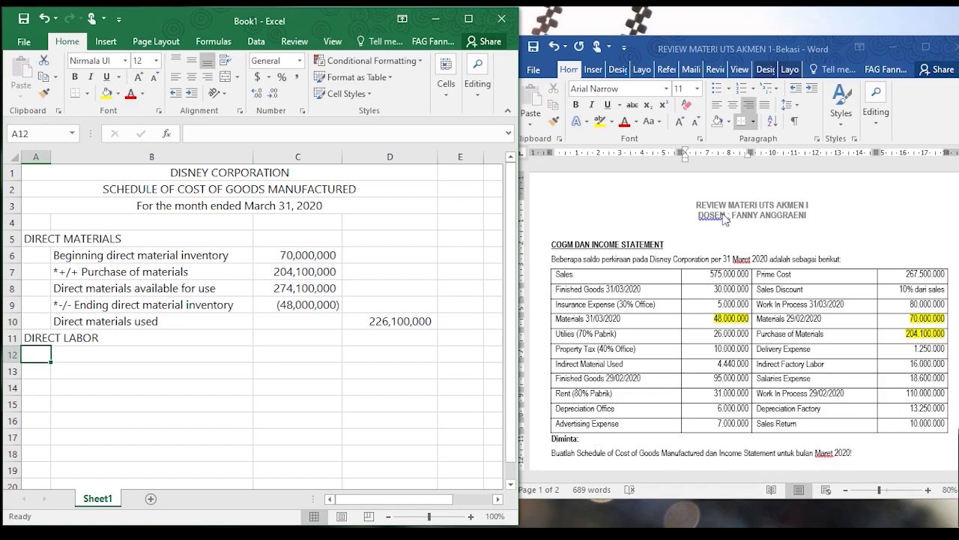
Switch to the Word document and highlight the Prime Cost amount in yellow
left_click(902, 275)
left_click_drag(903, 275, 946, 276)
left_click(601, 122)
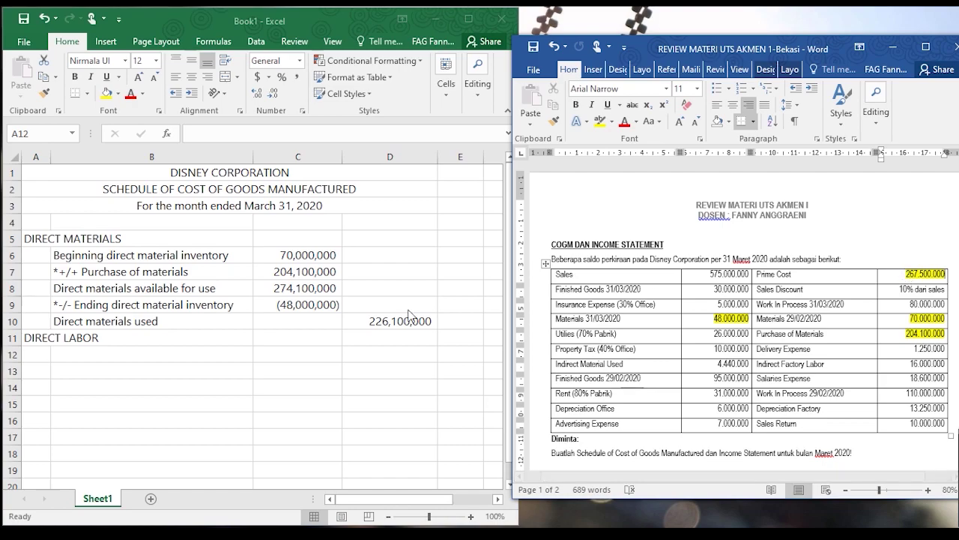
left_click(397, 350)
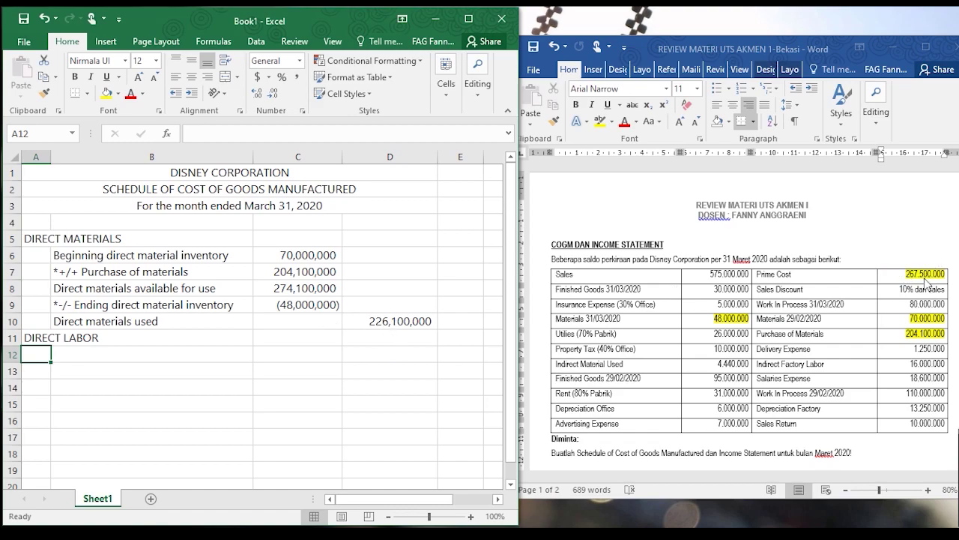
left_click(425, 320)
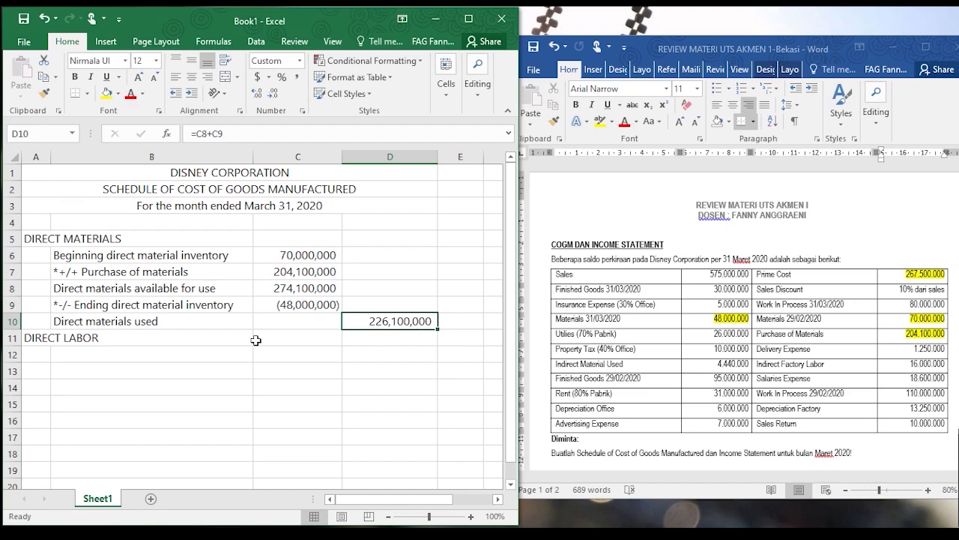
left_click(233, 350)
left_click(281, 338)
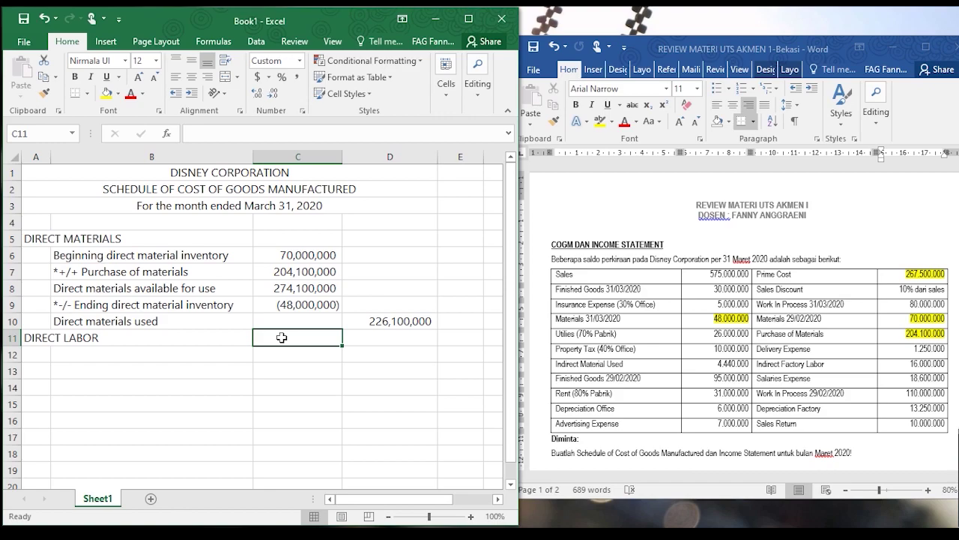
key("Right")
type("=")
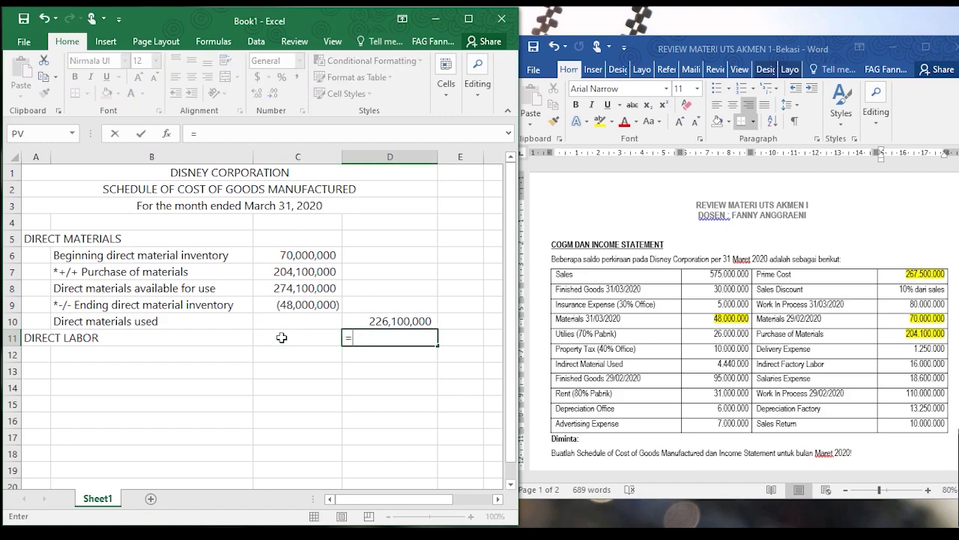
type("2675000")
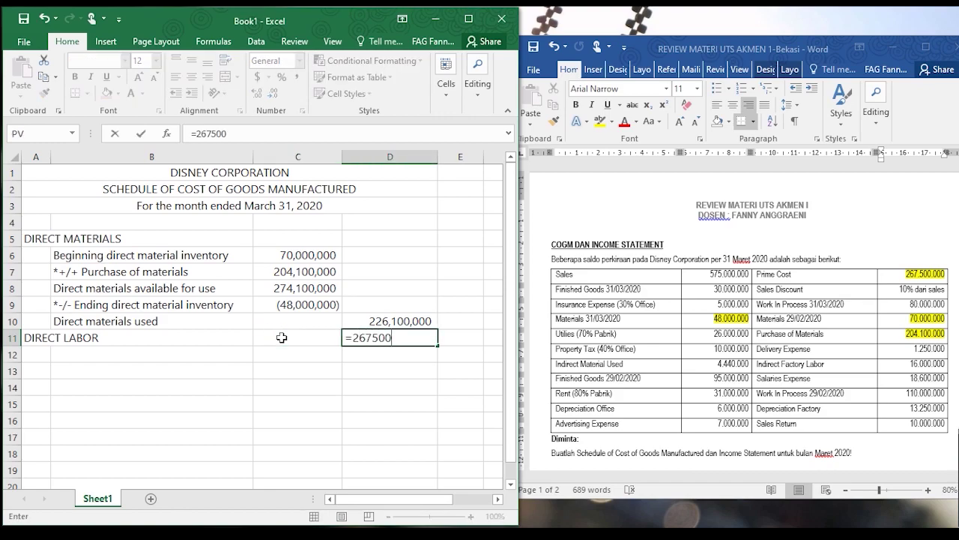
type("00")
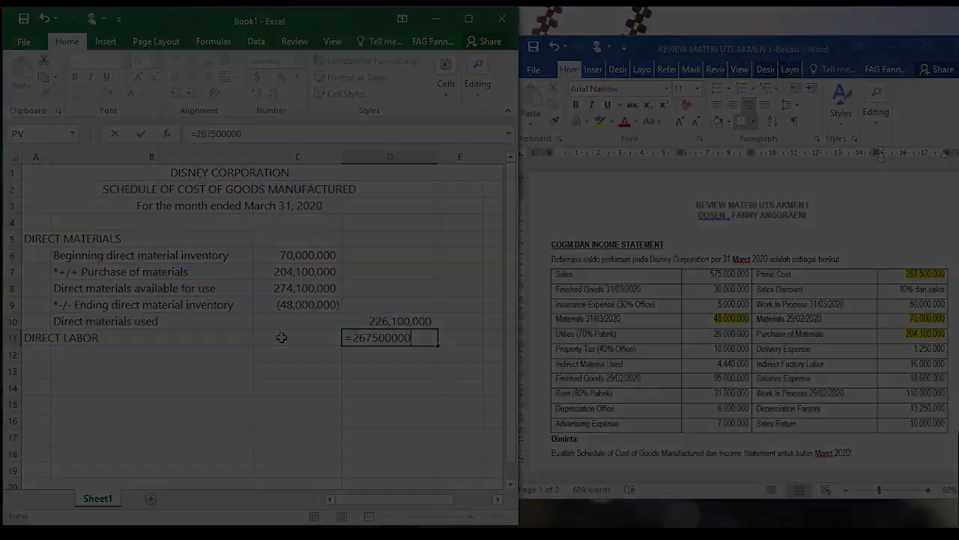
type("-226100000")
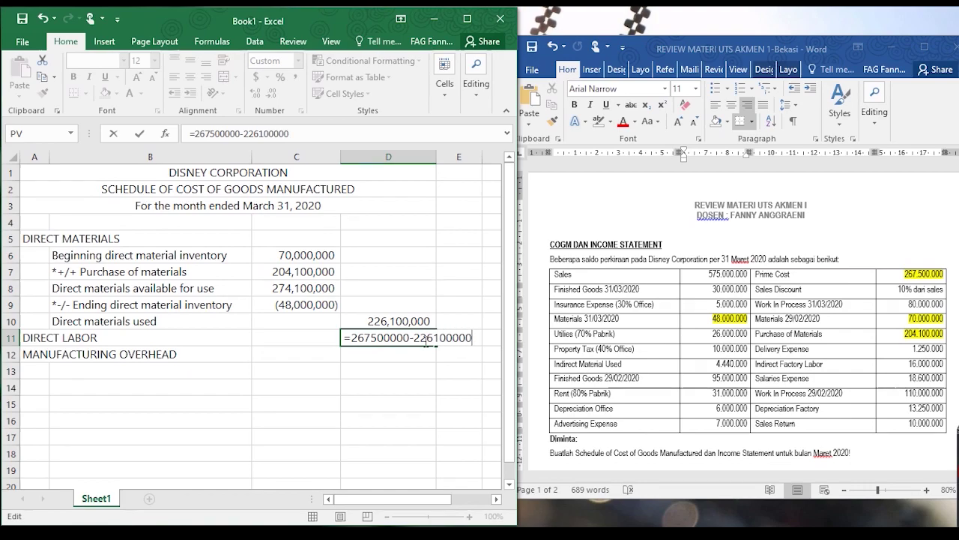
key("Tab")
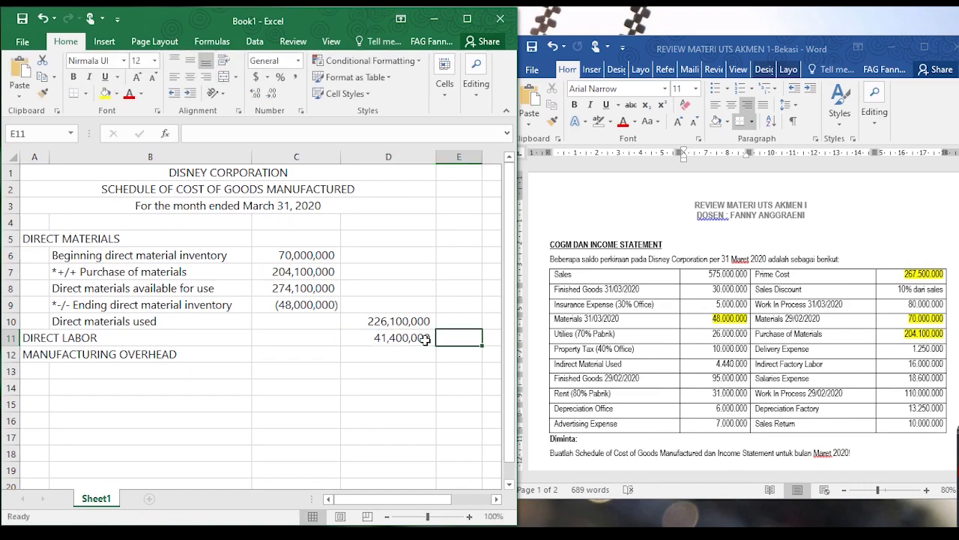
Enter the label "Insurance expense" in cell B13 under the manufacturing overhead heading
left_click(65, 356)
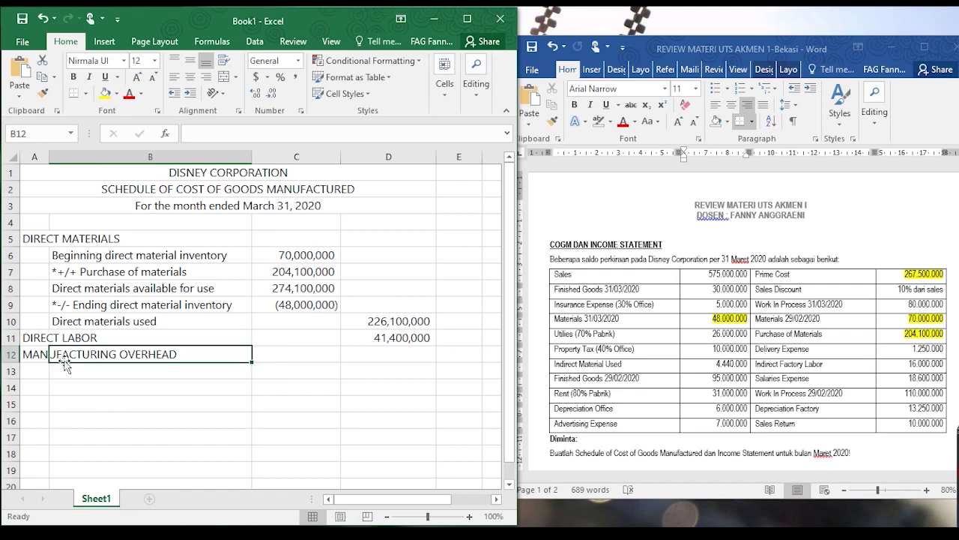
left_click(46, 358)
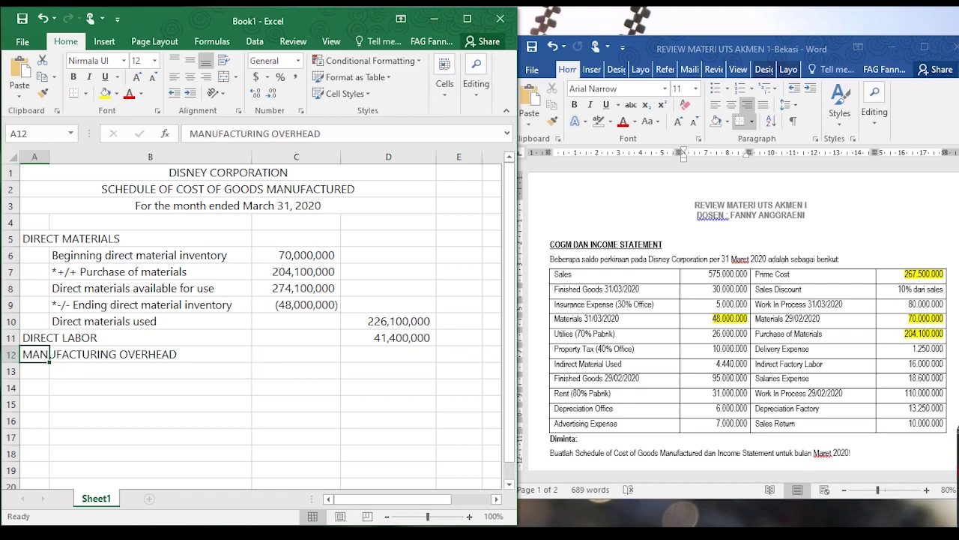
left_click(36, 373)
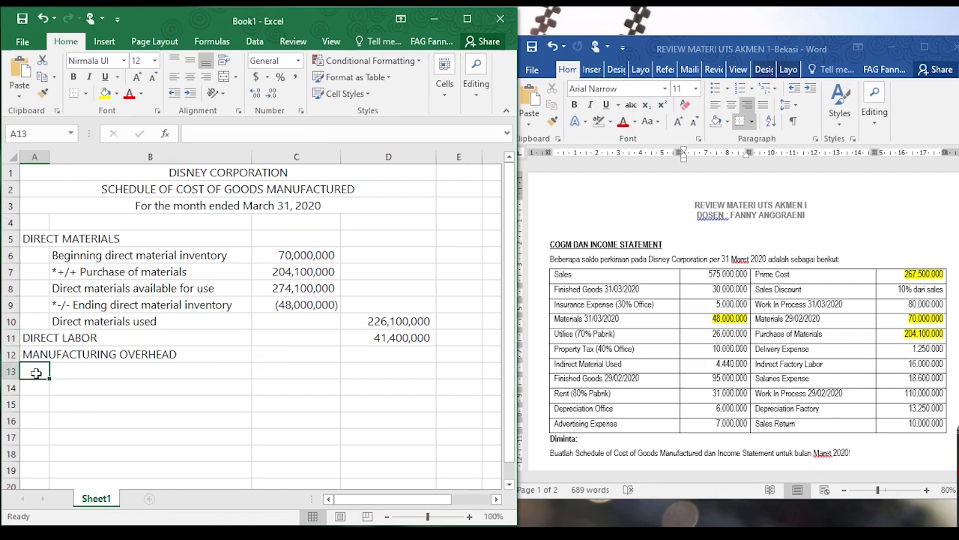
left_click(75, 368)
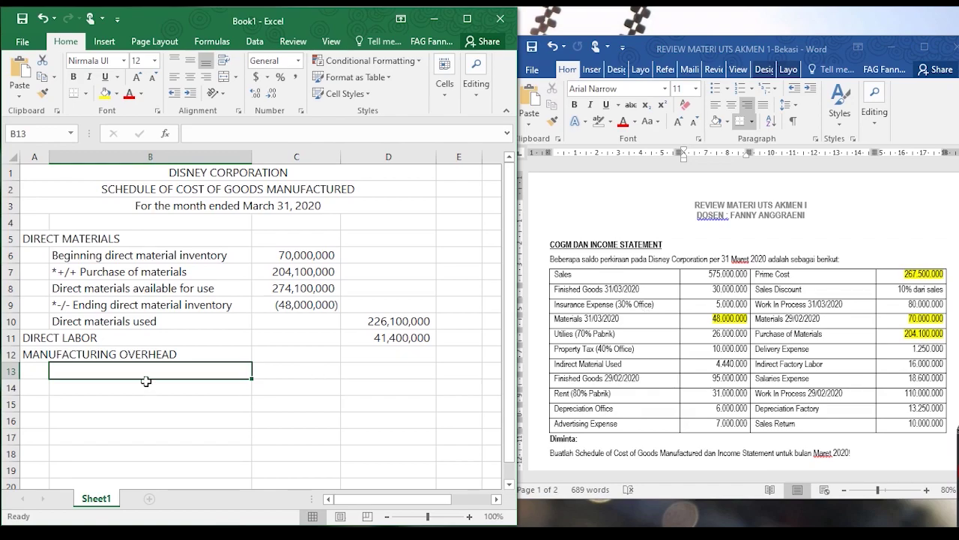
type("Insur")
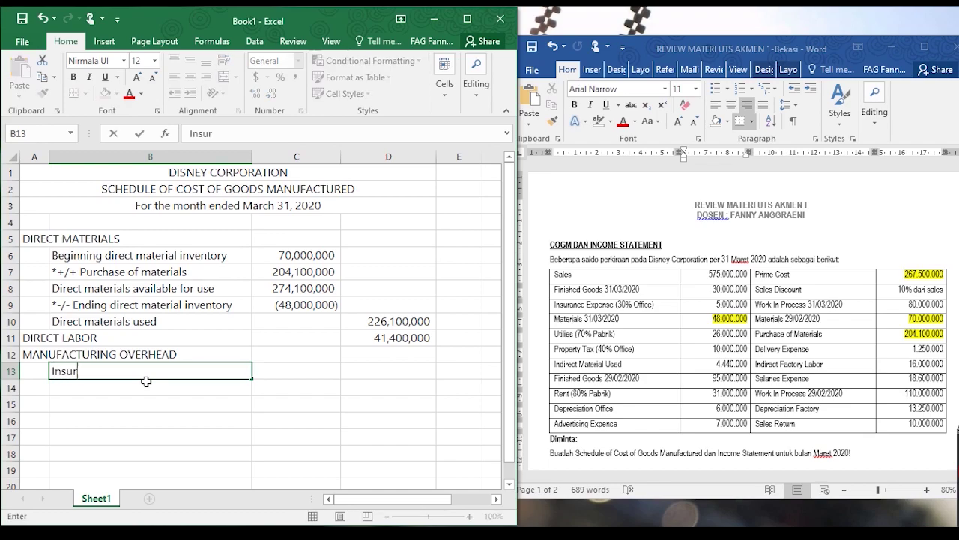
type("ance expense")
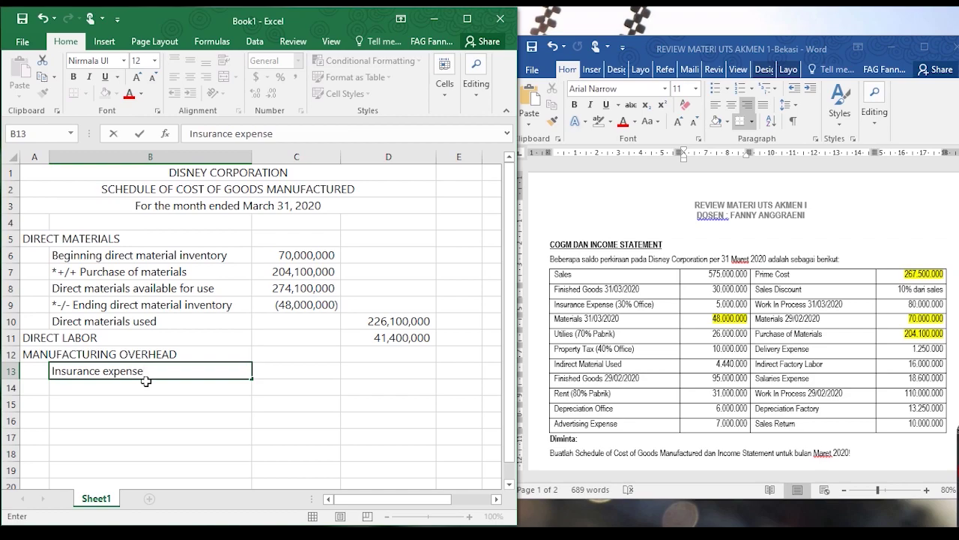
key("Tab")
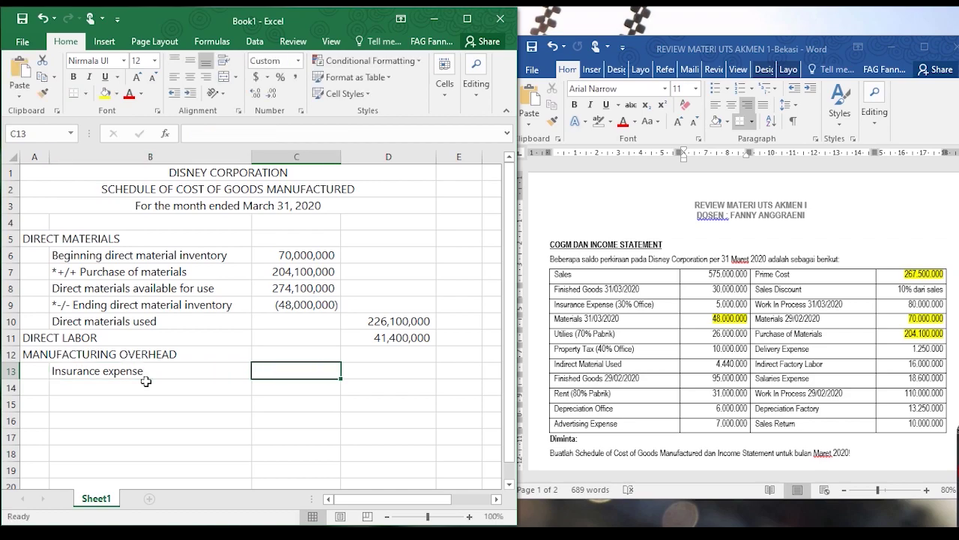
Calculate the factory's share of insurance expense in C13 with the formula =70%*5000000
type("=70%*")
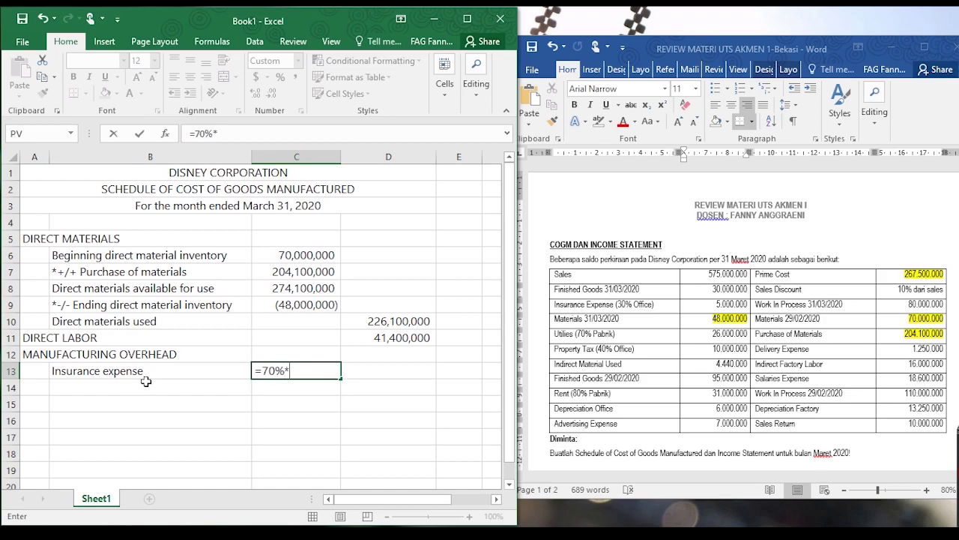
type("5000000")
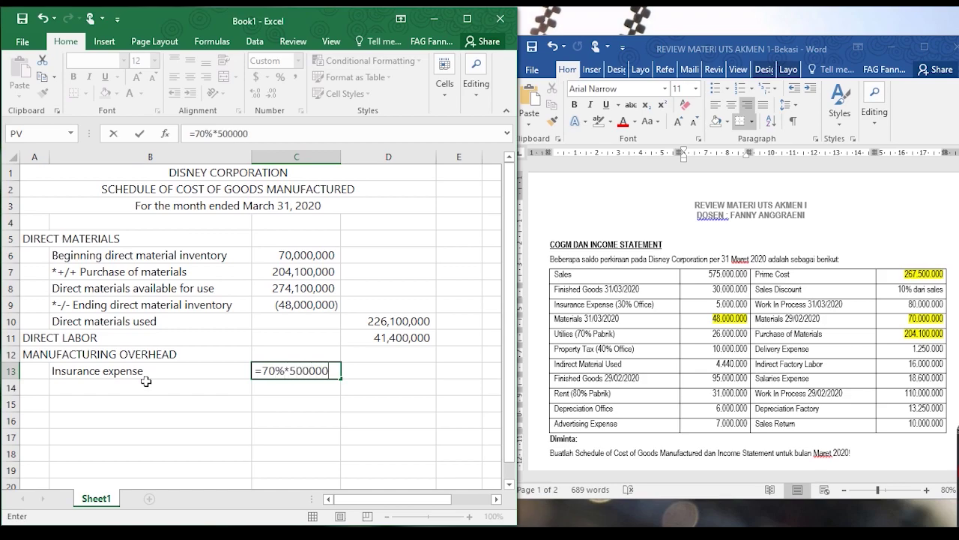
key("Tab")
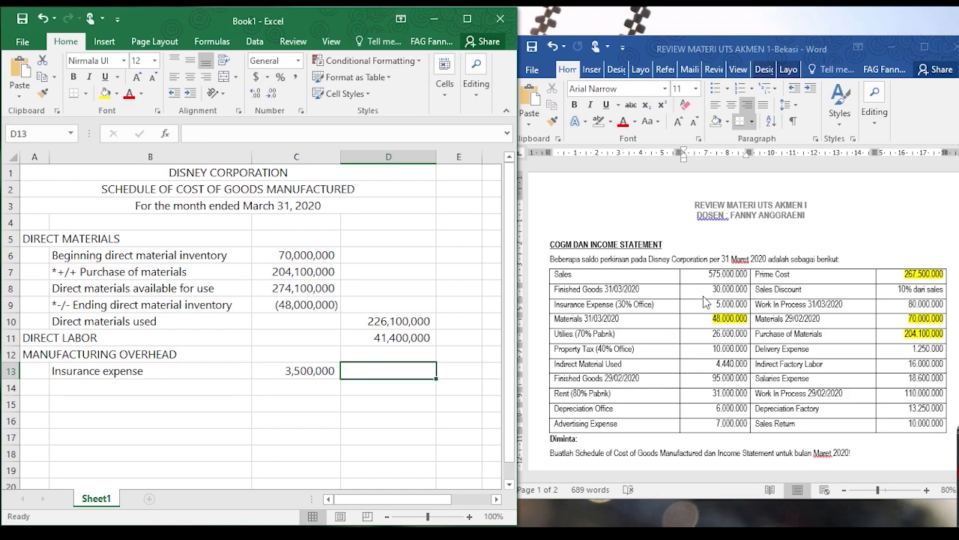
Switch to the Word document and highlight the Insurance Expense amount in bright green
left_click(718, 303)
triple_click(718, 304)
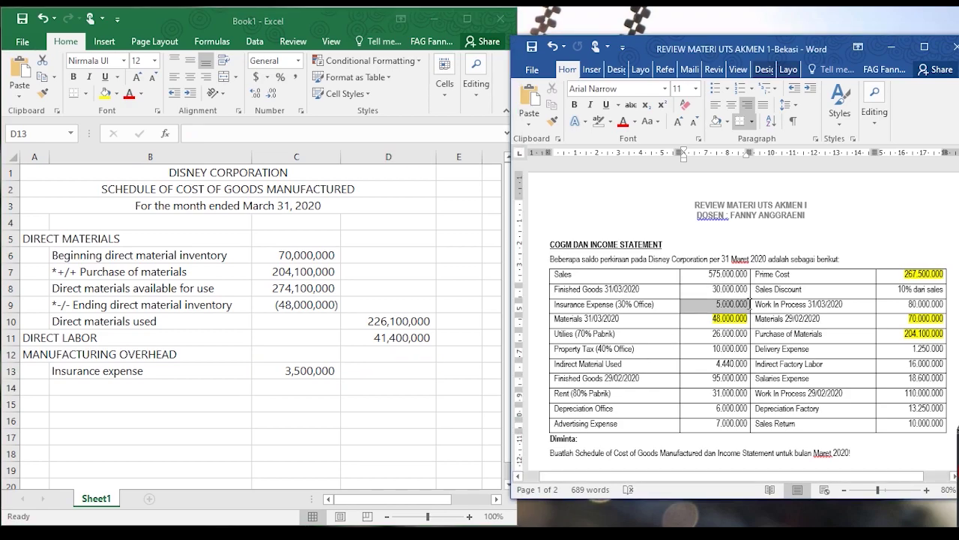
left_click(610, 121)
left_click(616, 138)
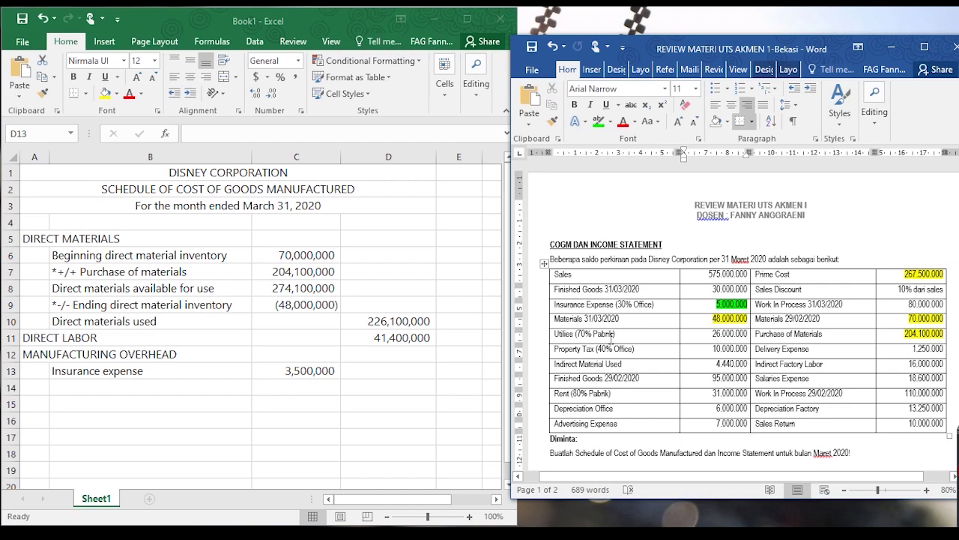
Switch back to Excel and add "Utilities expense" in B14 with the formula =70%*26000000 in C14
key("alt+Tab")
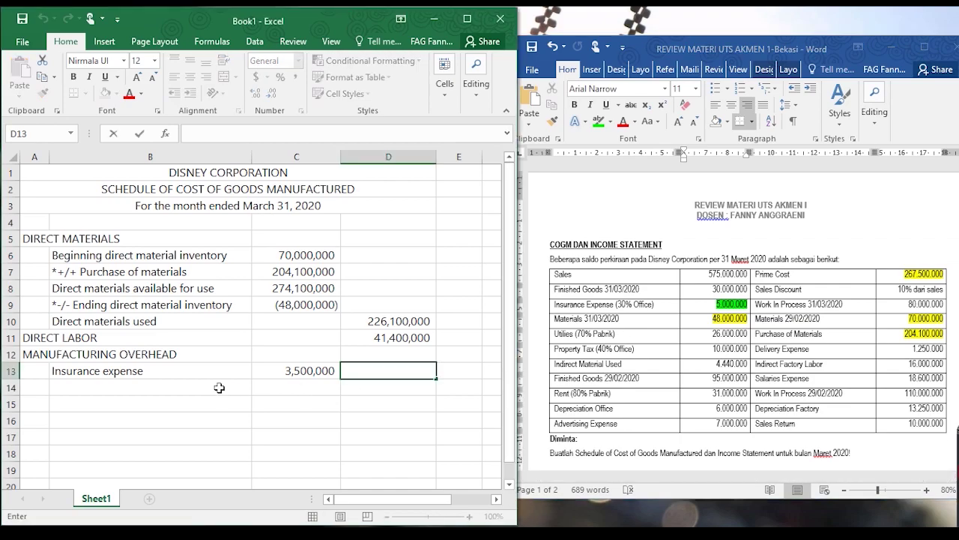
left_click(219, 388)
type("Utilities expense")
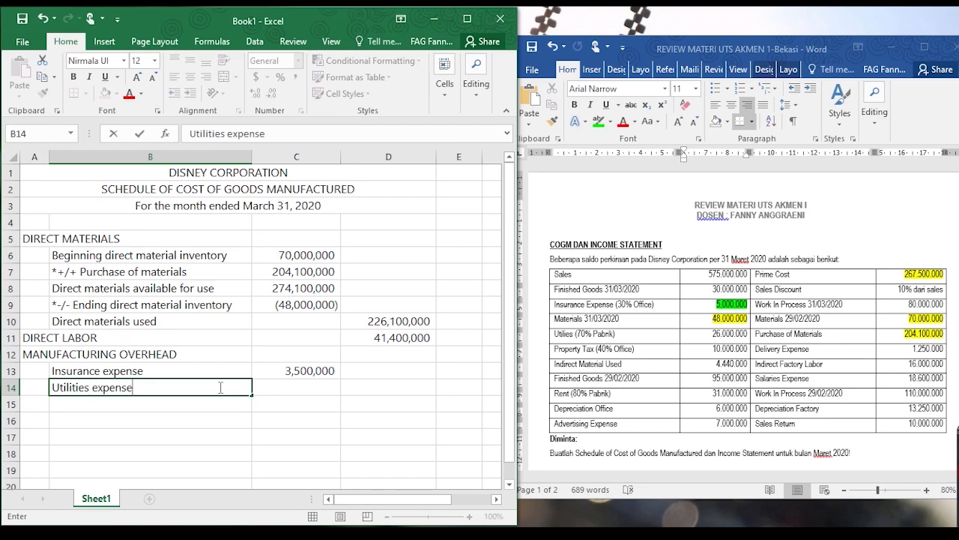
key("Tab")
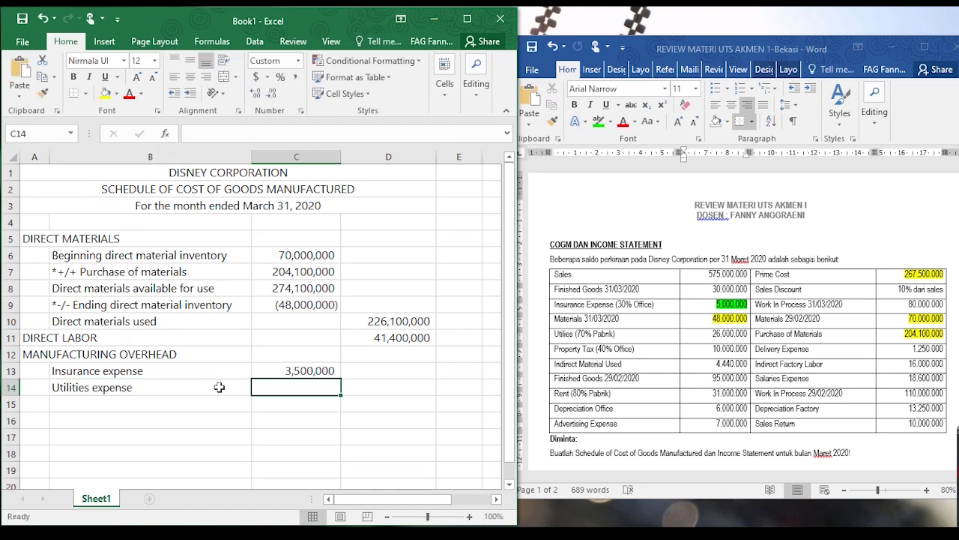
type("=7")
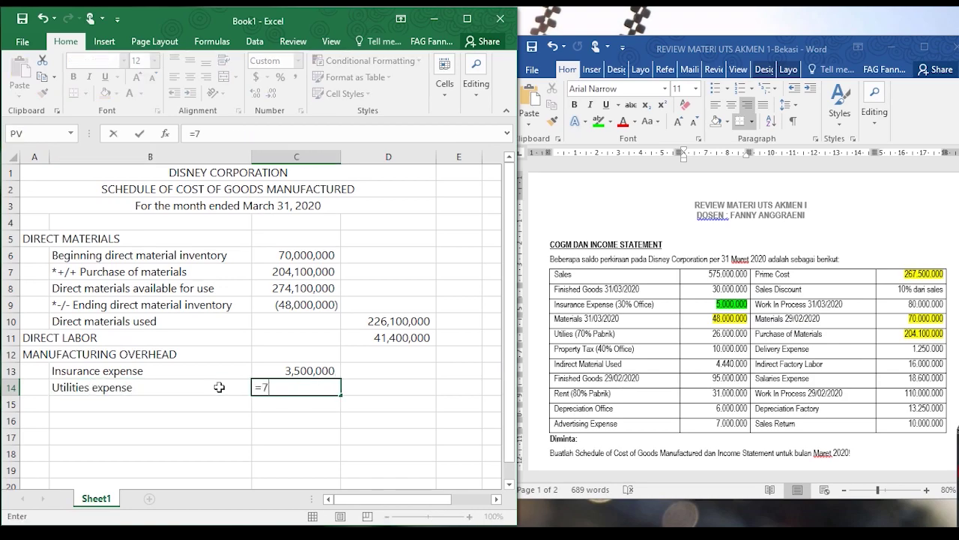
type("0%*26000000")
key("Tab")
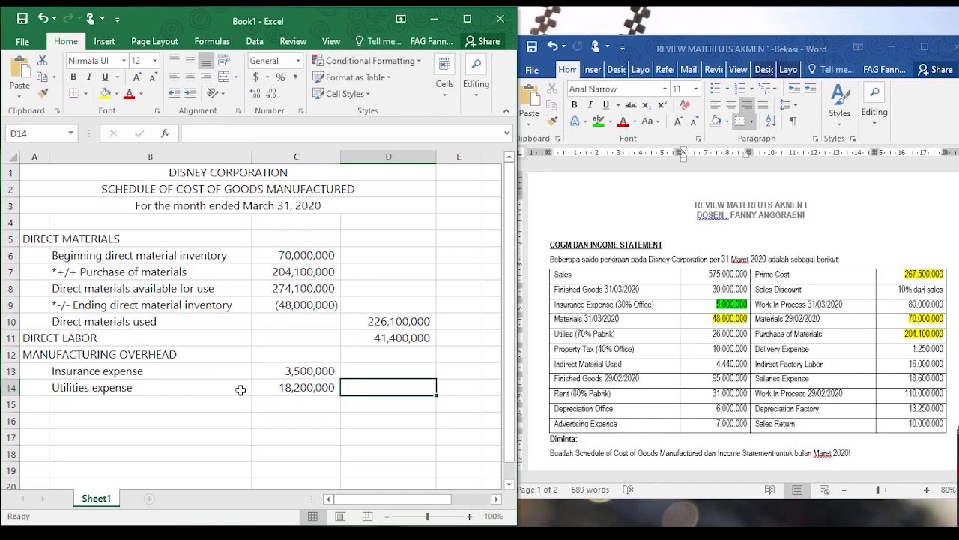
Switch to the Word document and highlight the Utilities amount in bright green
left_click_drag(712, 335, 748, 336)
left_click(599, 120)
left_click(738, 331)
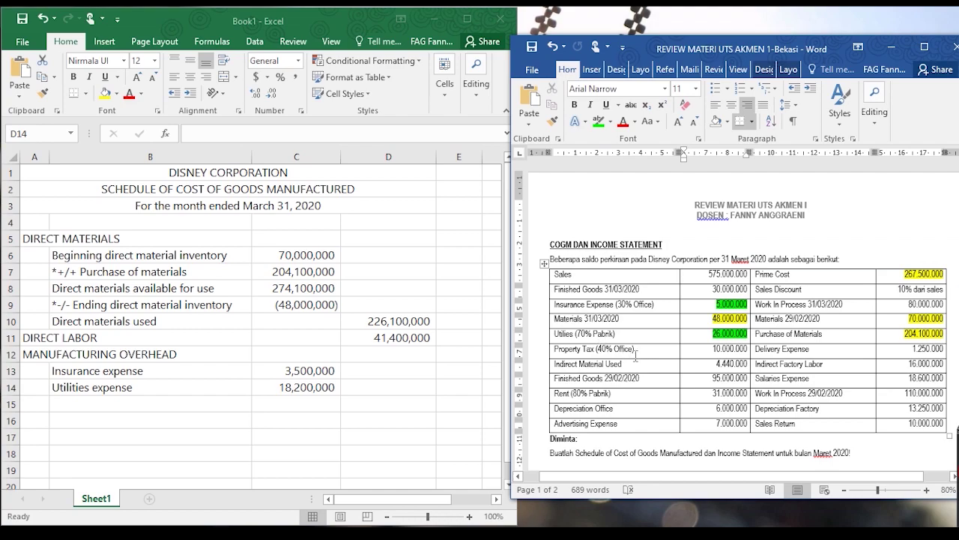
Switch back to Excel and add "Property tax" in B15 with the formula =60%*10000000 in C15
left_click(168, 405)
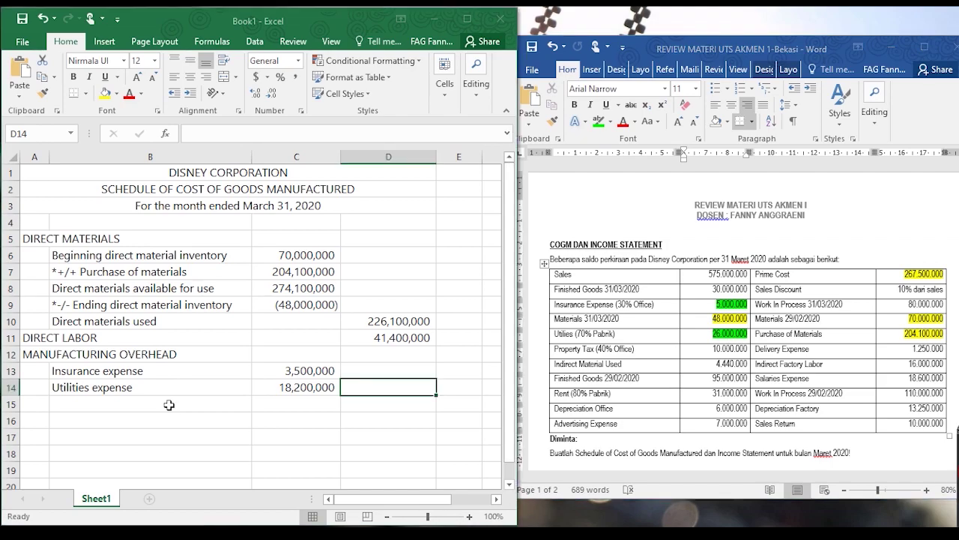
left_click(170, 404)
type("P")
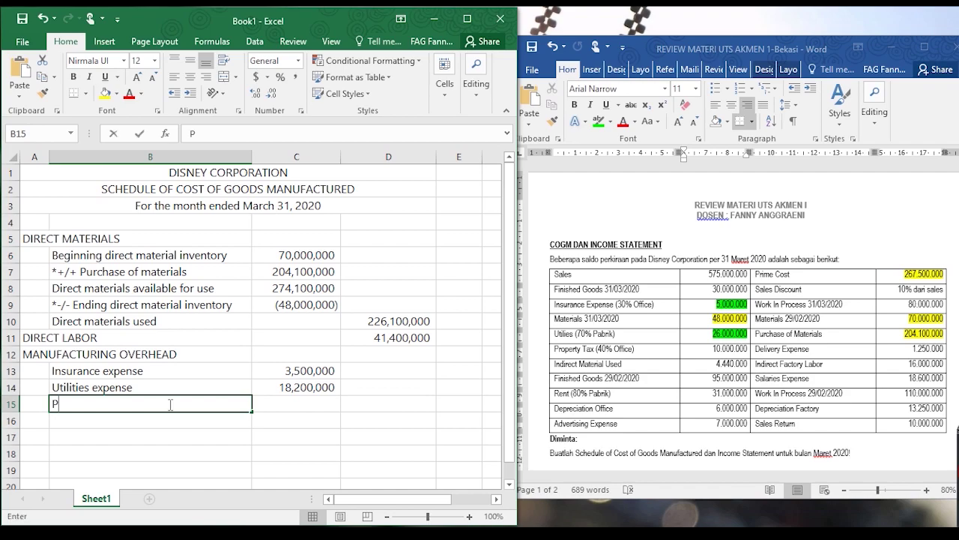
type("roperty tax")
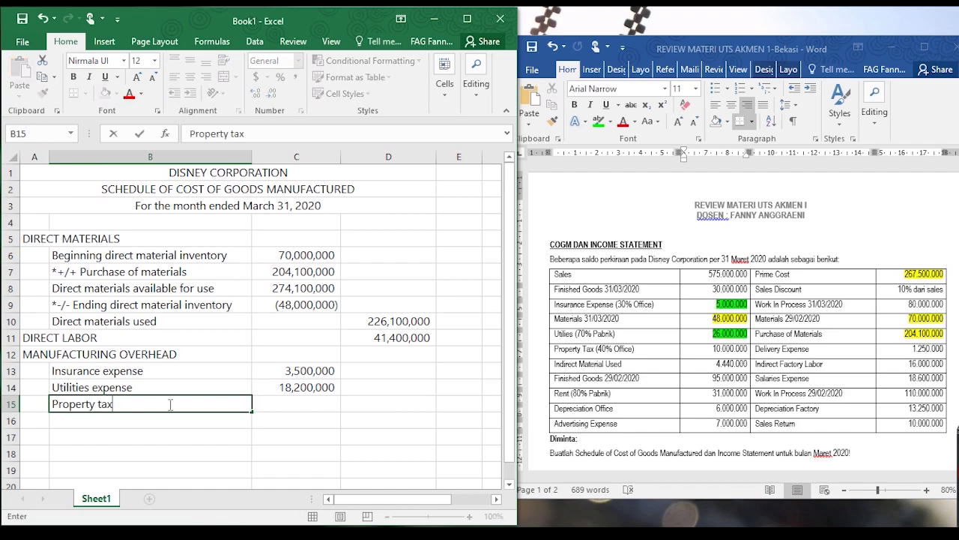
key("Tab")
type("=")
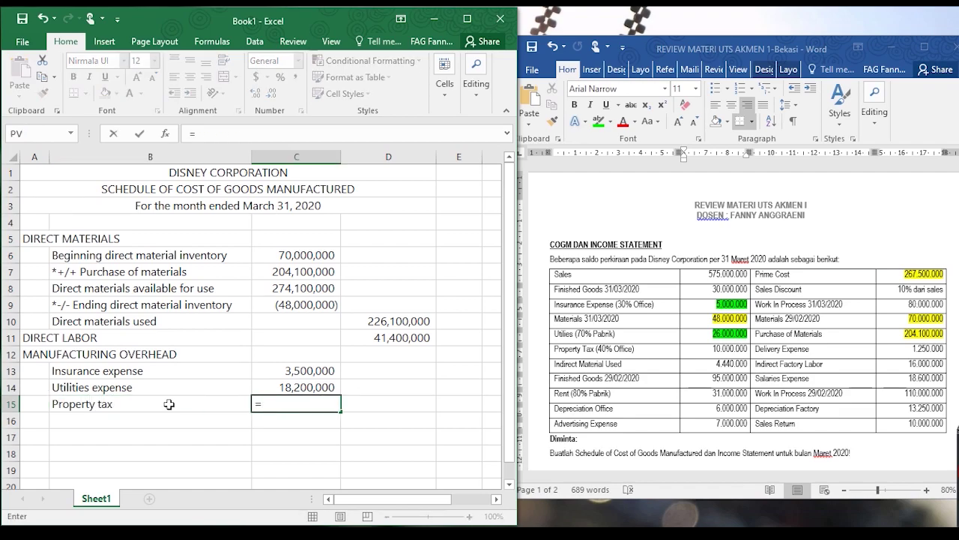
type("60%")
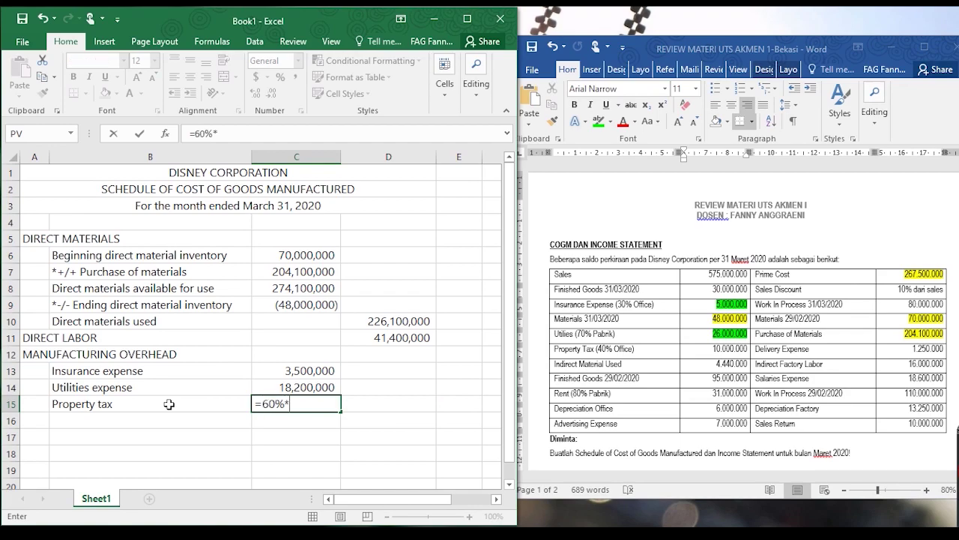
type("*10000000")
key("Tab")
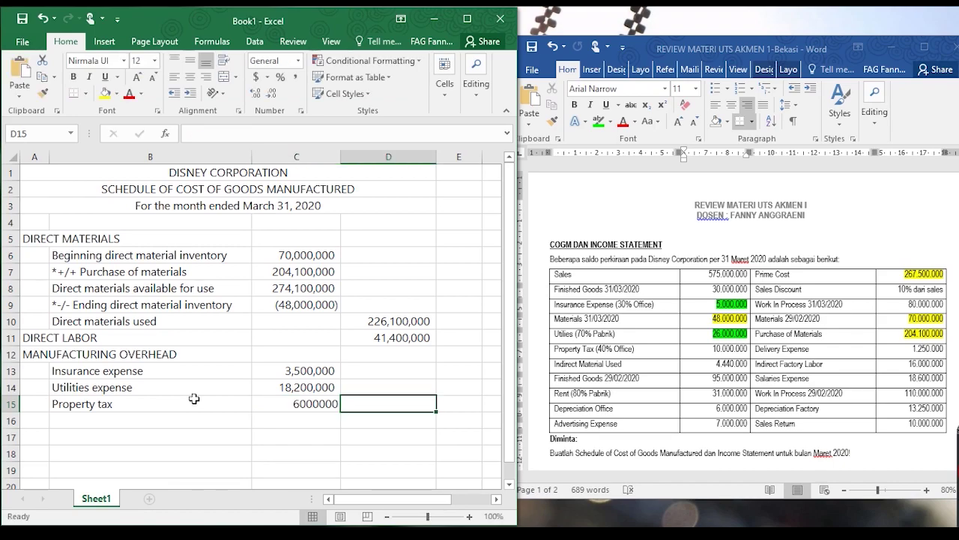
Format C15 and the empty cells below it in column C with comma style and no decimal places
left_click_drag(266, 403, 285, 480)
left_click(296, 76)
left_click(274, 93)
left_click(275, 93)
left_click(132, 421)
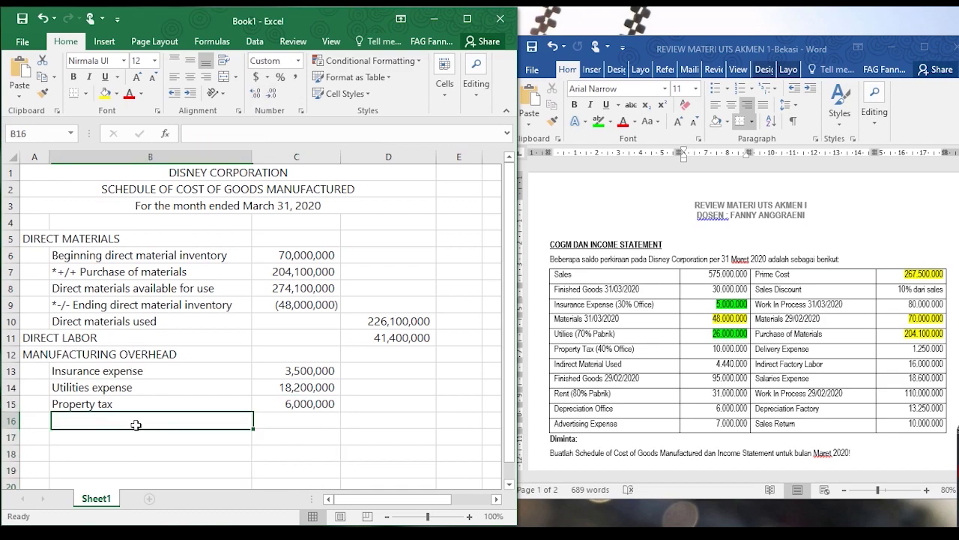
Switch to the Word document and highlight the Property Tax amount in bright green
left_click(712, 350)
left_click_drag(713, 348, 748, 349)
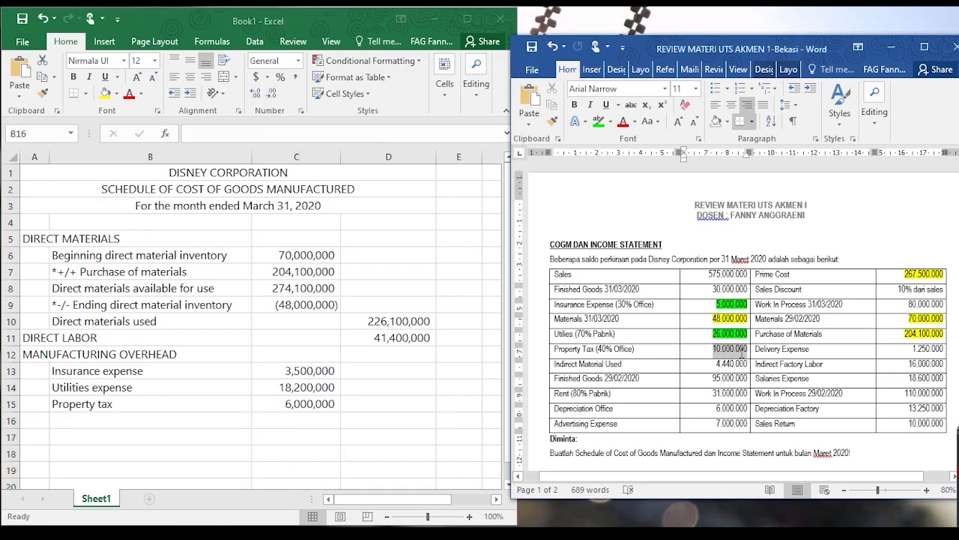
left_click(599, 122)
left_click(643, 380)
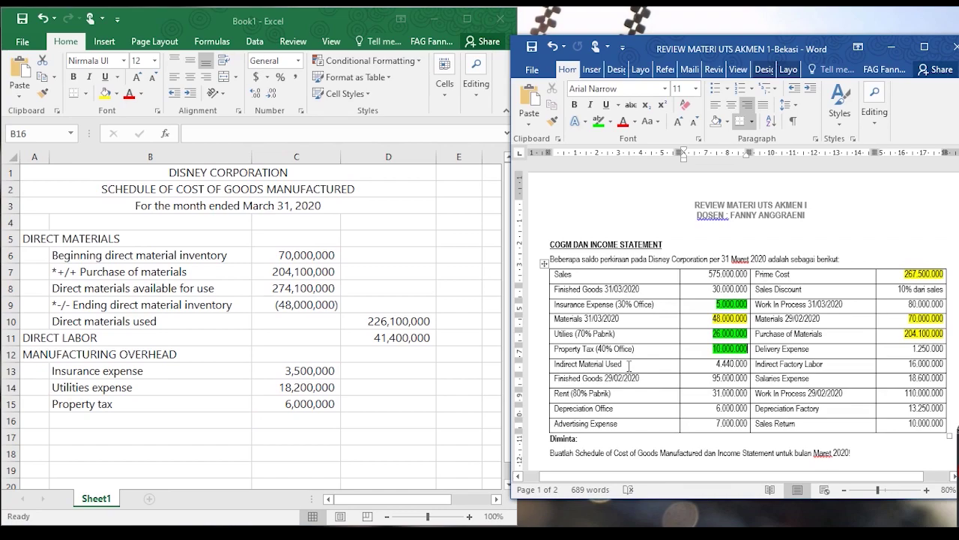
Highlight the Indirect Material Used amount in bright green
left_click_drag(715, 364, 744, 365)
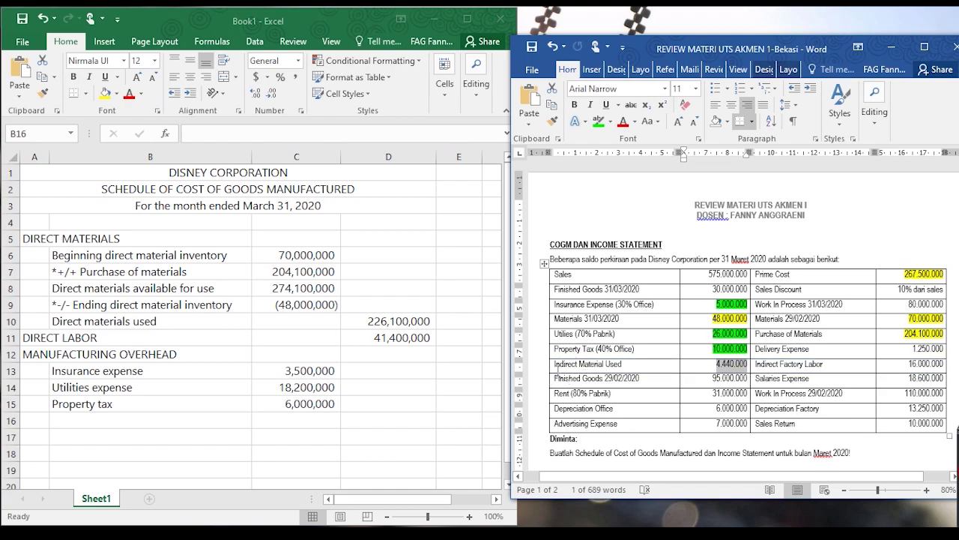
left_click(598, 122)
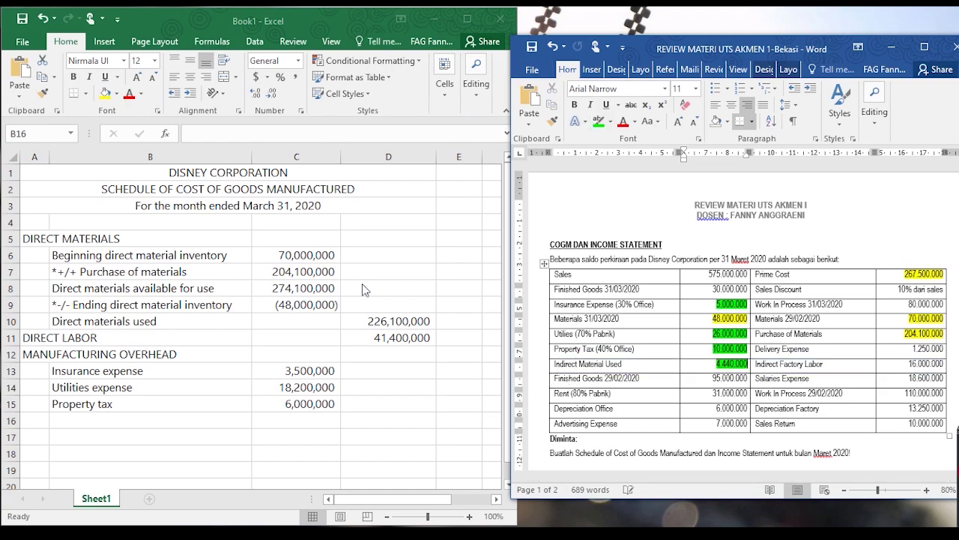
left_click(610, 122)
left_click(738, 351)
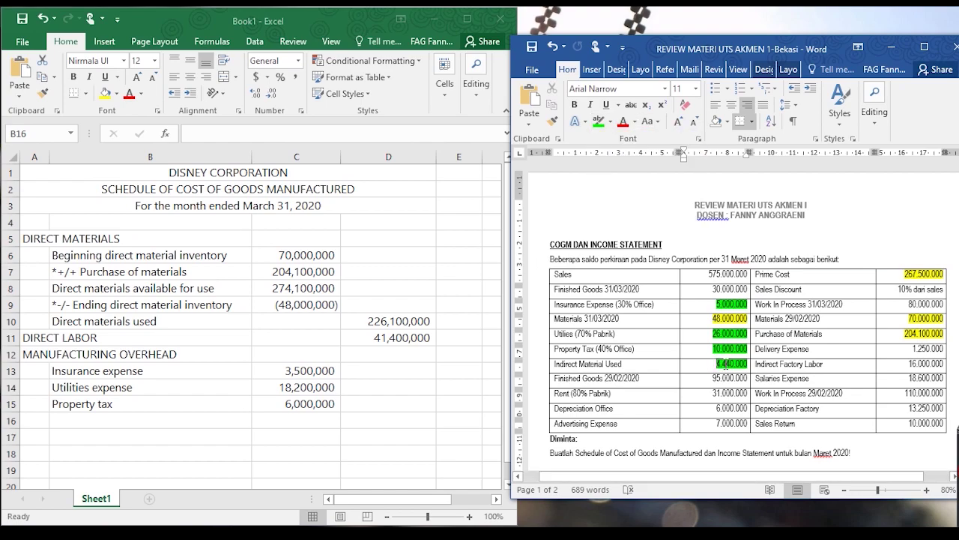
Change the highlight of the Indirect Material Used amount to yellow
left_click_drag(725, 364, 749, 364)
left_click(610, 122)
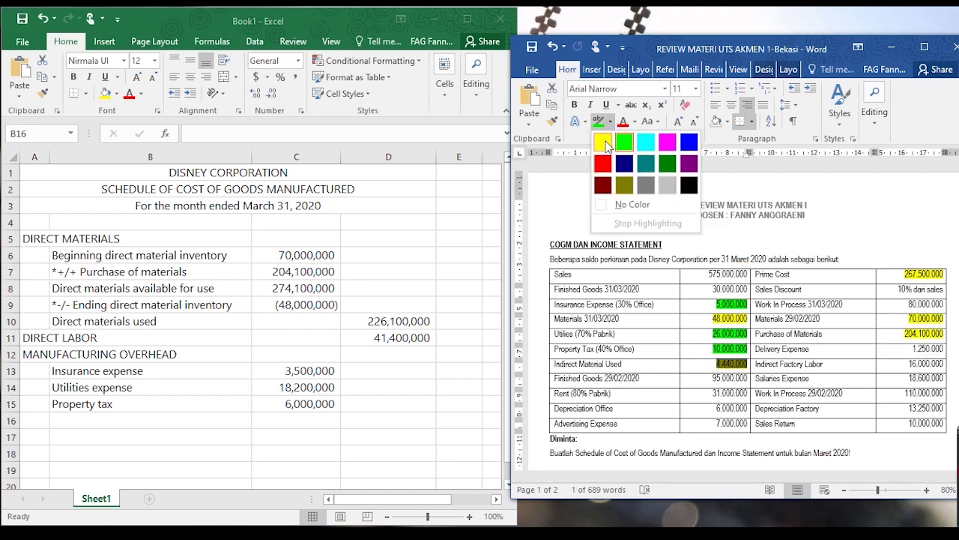
left_click(604, 142)
Switch back to Excel and add "Indirect material used" in B16 with the amount 4,440,000 in C16
left_click(100, 424)
type("Indirect material used")
key("Tab")
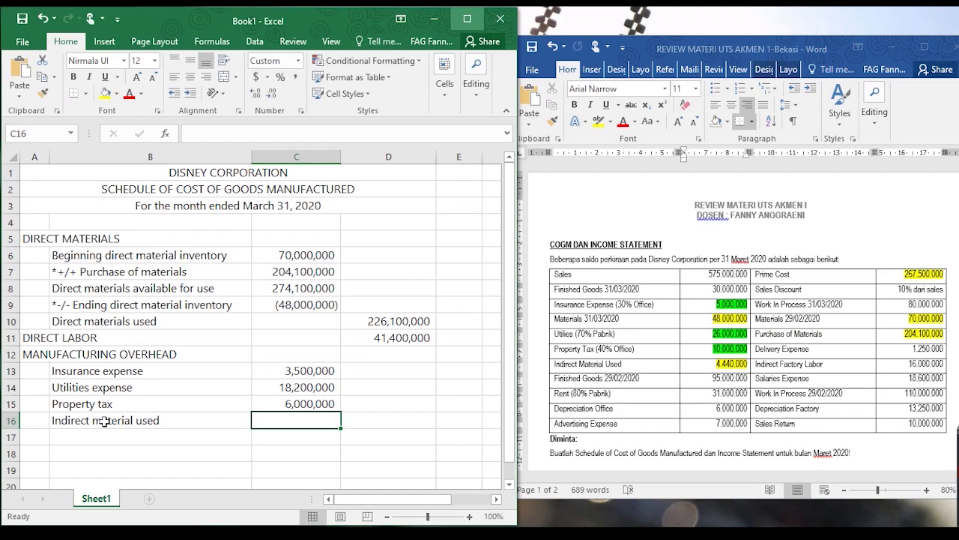
type("4,4")
type("40,000")
key("Return")
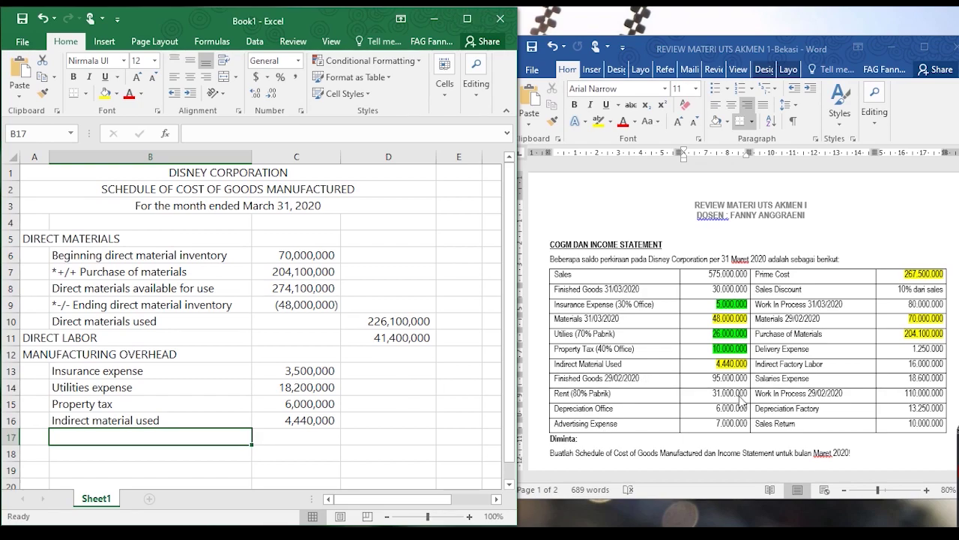
Switch to the Word document and highlight the Rent amount in bright green
left_click(712, 397)
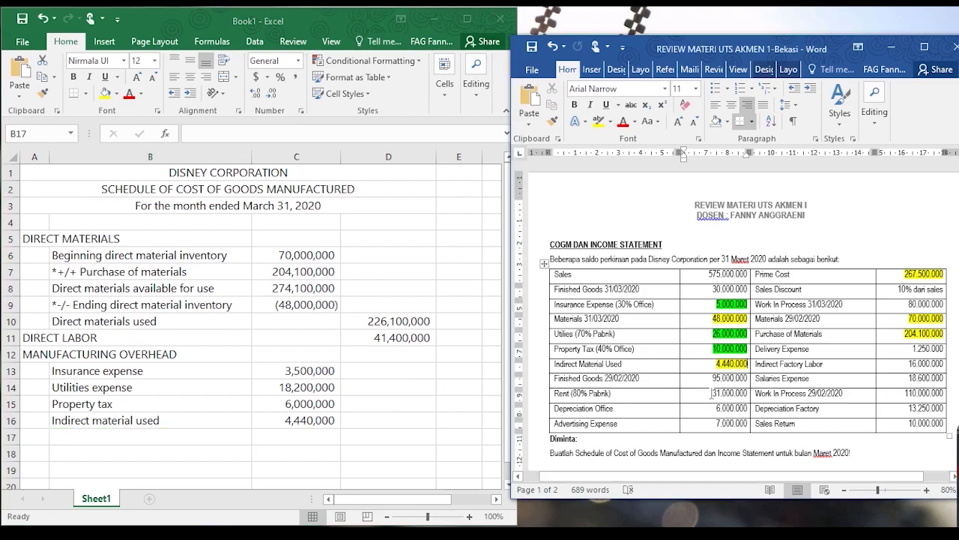
left_click_drag(719, 364, 711, 397)
left_click(746, 397)
left_click(610, 121)
left_click(616, 129)
Switch back to Excel and add "Rent" in B17 with the formula =80%*31000000 in C17
left_click(154, 432)
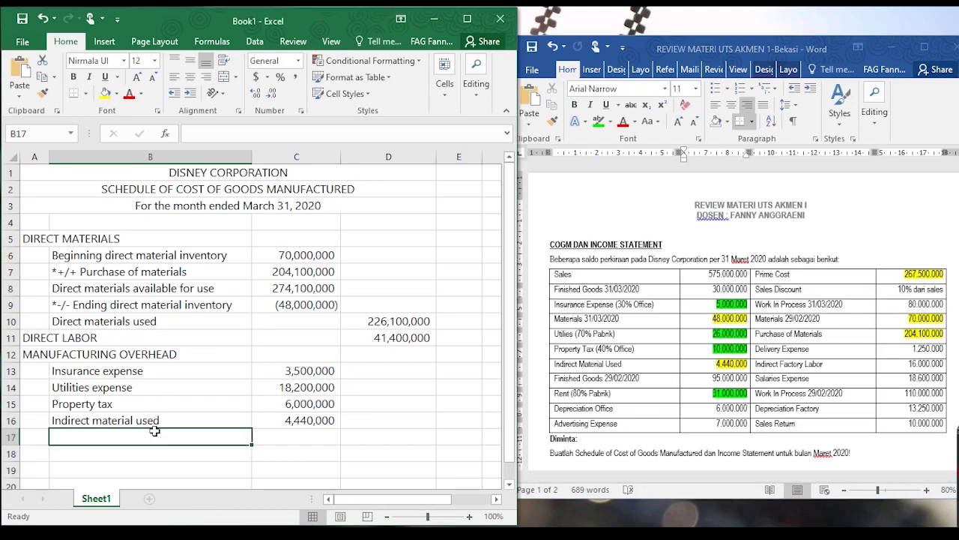
type("Rent")
key("Tab")
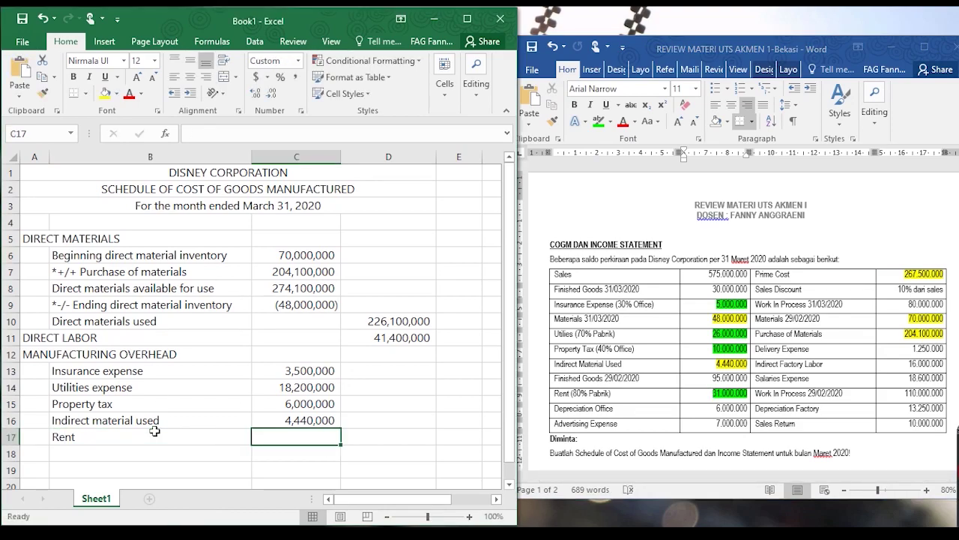
type("=80%*31000000")
key("Return")
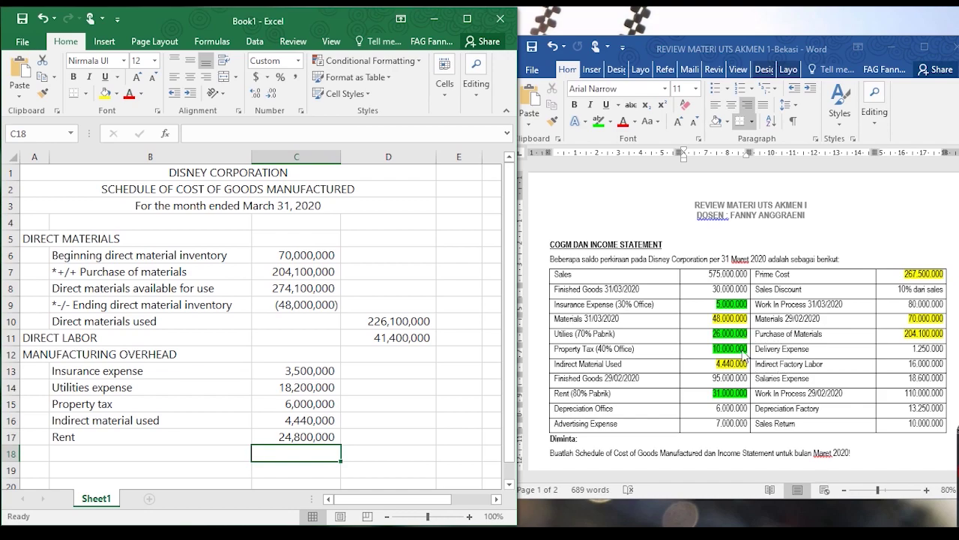
Switch to the Word document, highlight the Indirect Factory Labor amount in yellow, and return to cell B18 in Excel
left_click(779, 367)
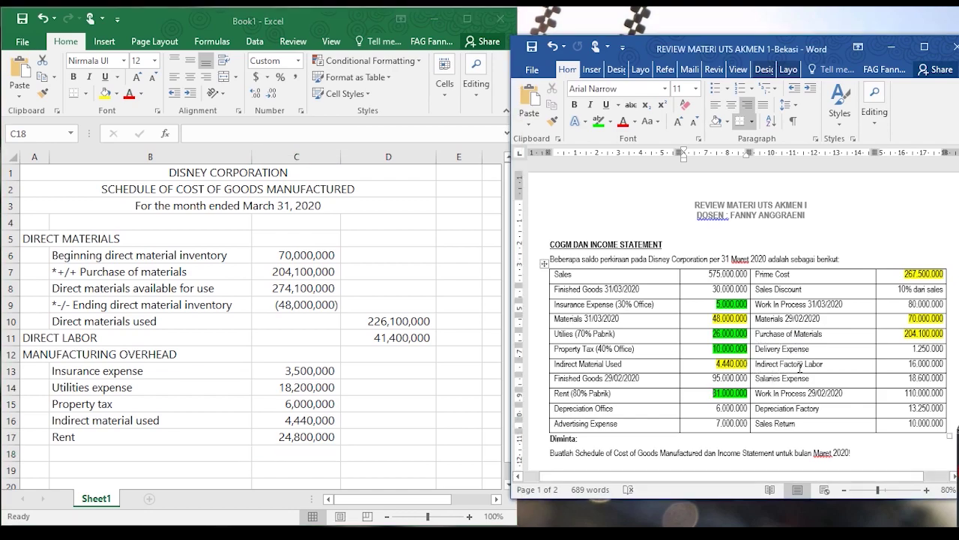
double_click(909, 365)
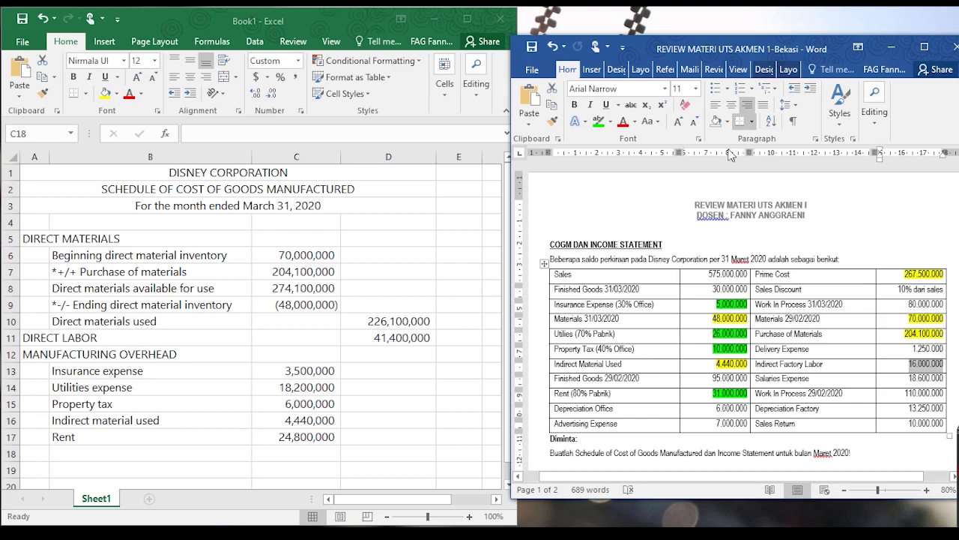
left_click(612, 123)
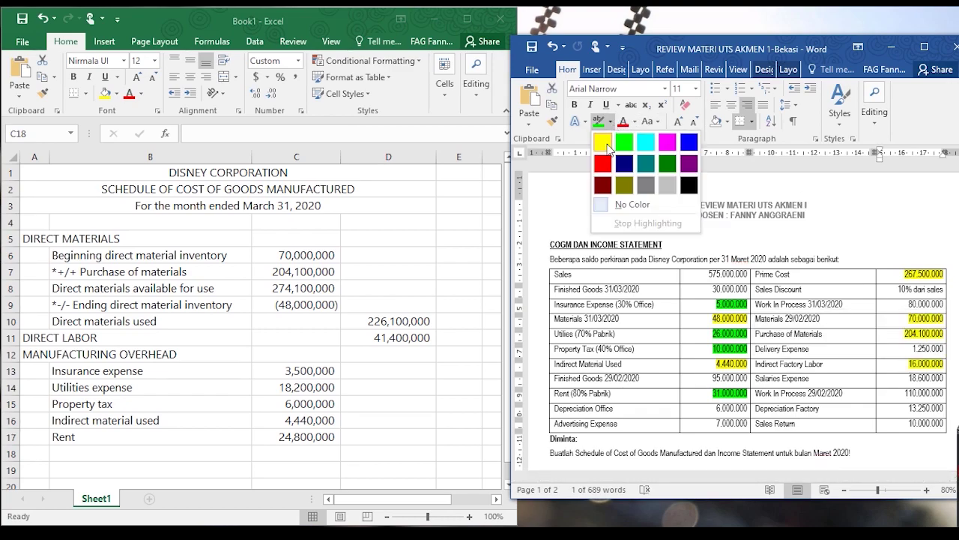
left_click(604, 143)
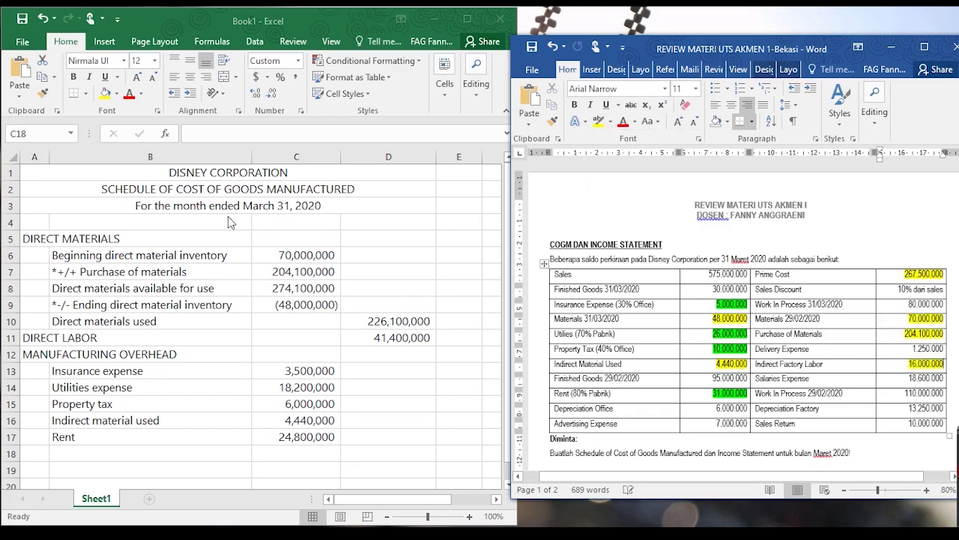
left_click(163, 452)
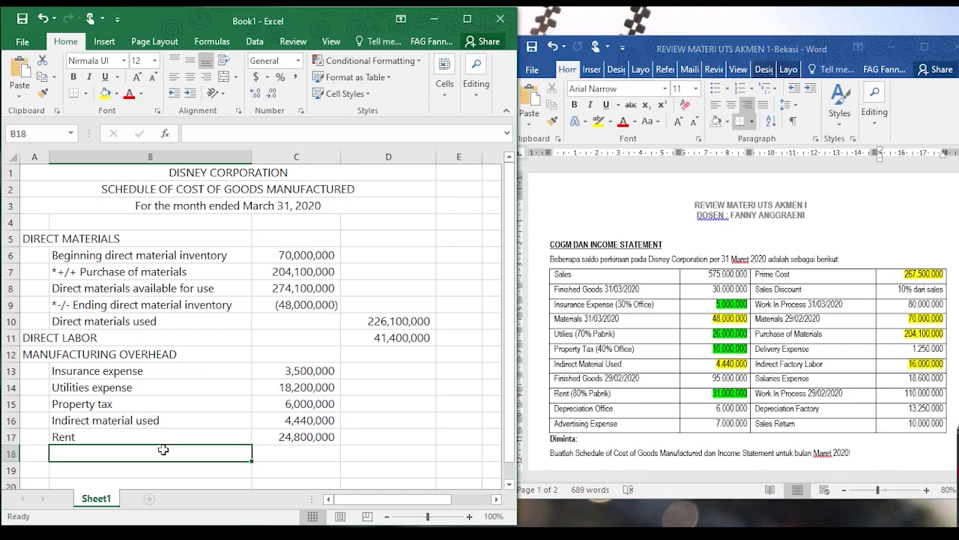
Add "Indirect factory labor" in B18 with the amount 16,000,000 in C18
type("Indirect fact")
key("BackSpace")
type("ctory")
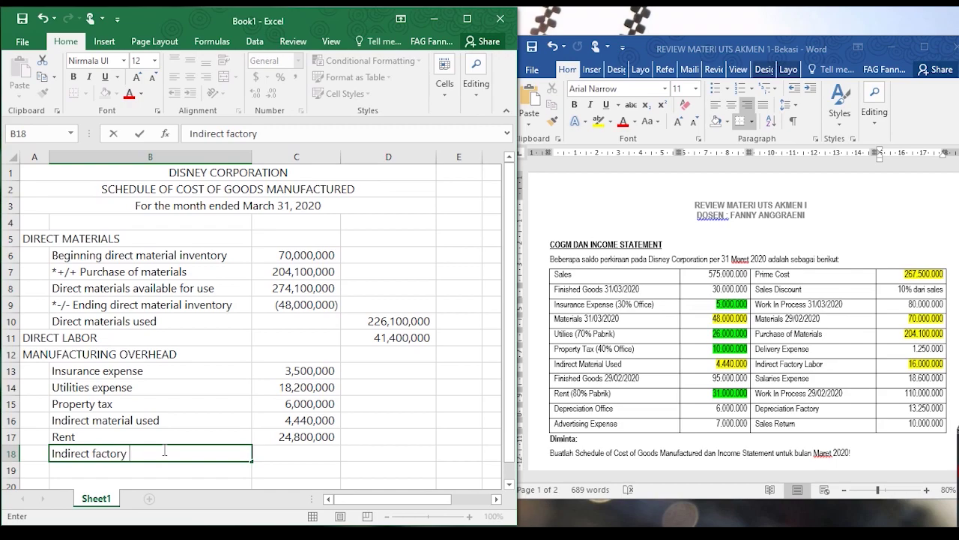
type(" labor")
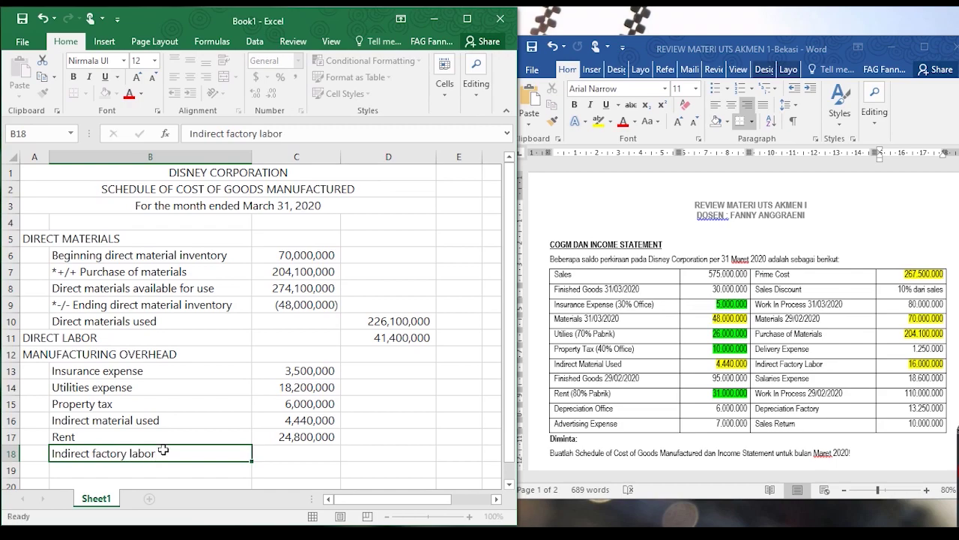
key("Tab")
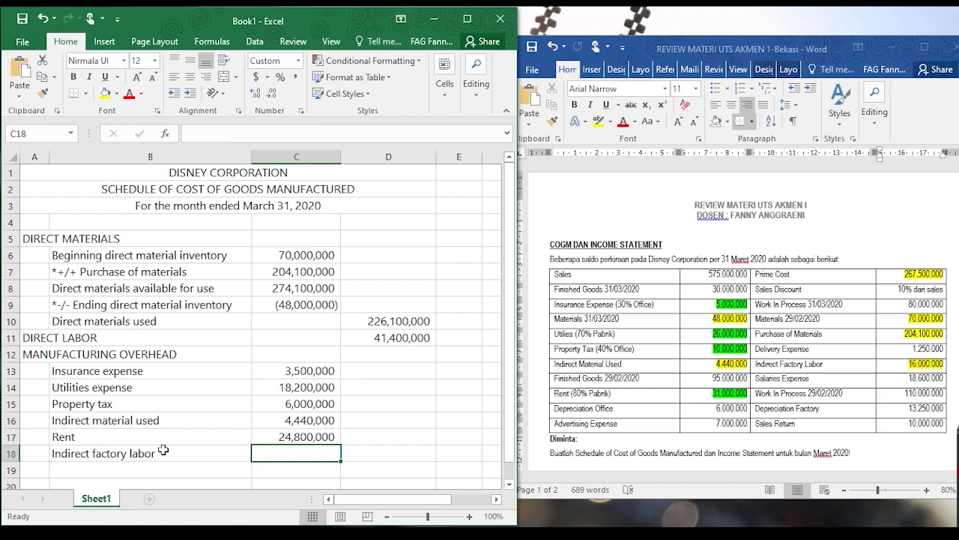
type("16,000,000")
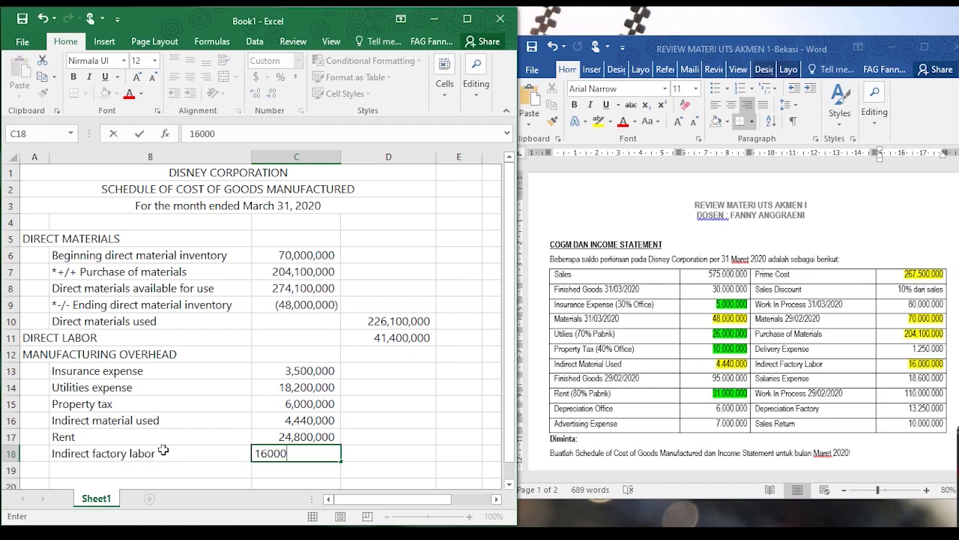
key("Down")
key("Left")
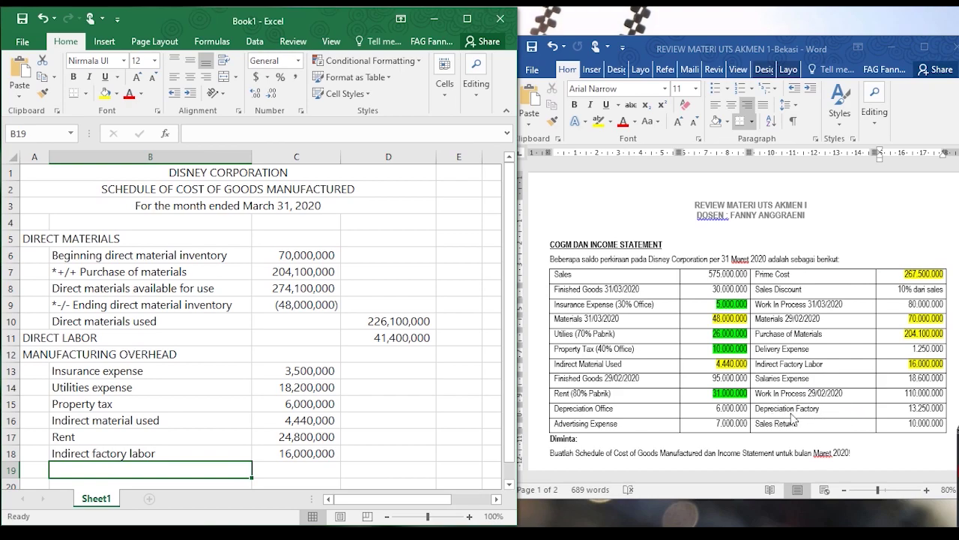
Switch to the Word document, highlight the Depreciation Factory amount in yellow, and return to cell B19 in Excel
left_click_drag(905, 411, 941, 409)
left_click(599, 121)
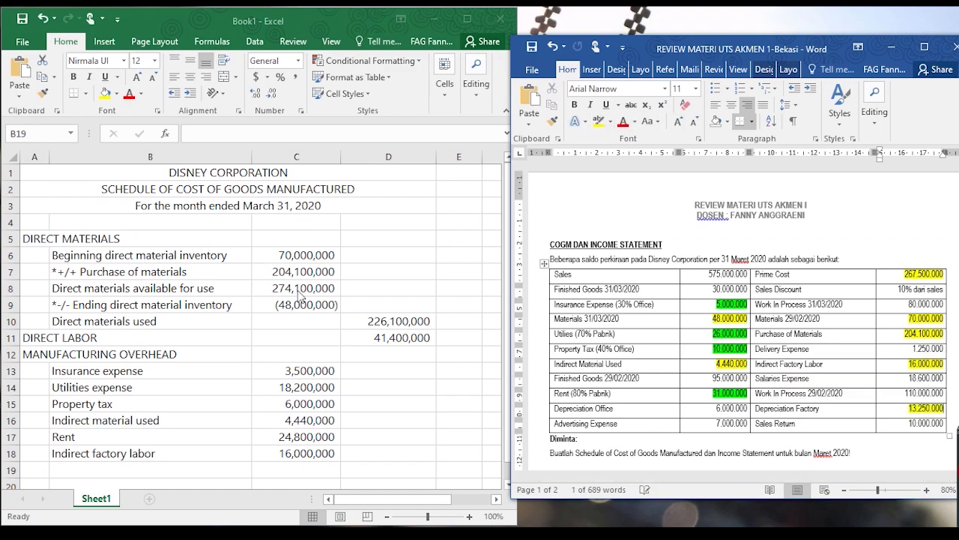
scroll(177, 423, "down", 1)
left_click(176, 418)
Add "Depreciation factory" in B19 with the amount 13,250,000 in C19
type("Depre")
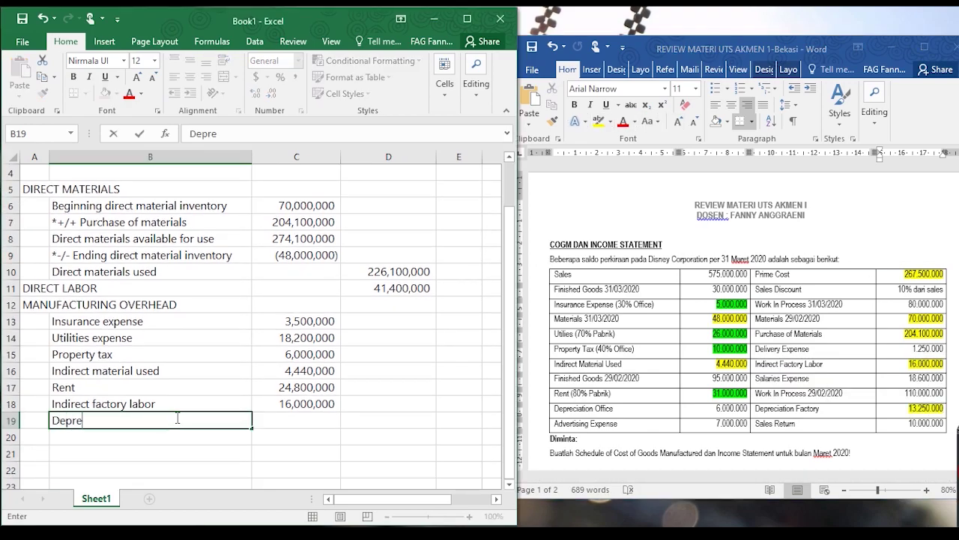
type("ciation factory")
key("Tab")
type("1324")
key("BackSpace")
type("50000")
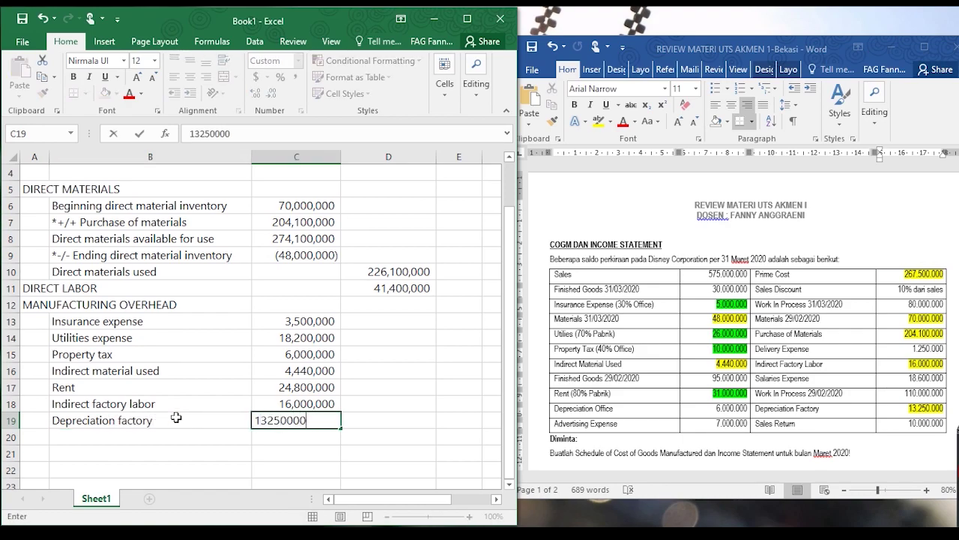
key("Return")
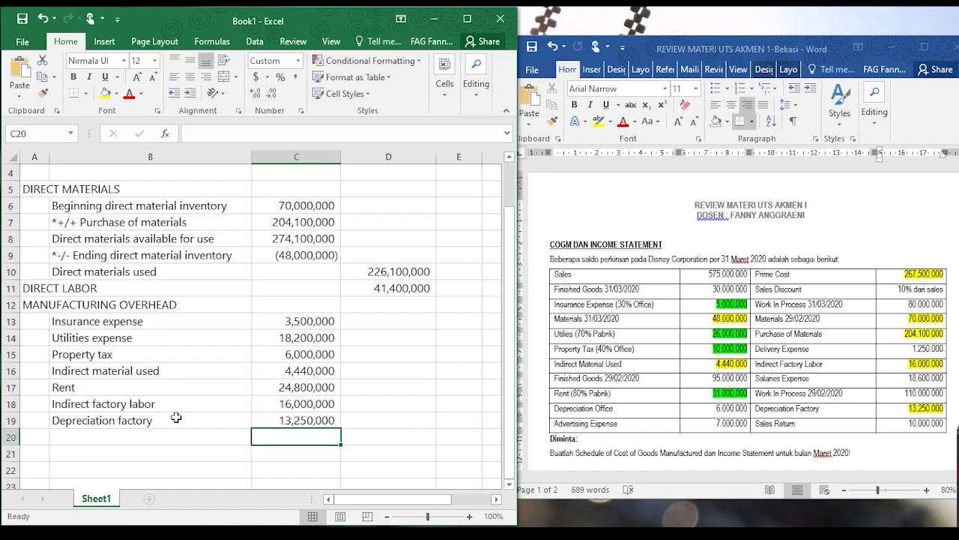
Add "Total manufacturing overhead cost" in B20 and sum the overhead items C13:C19 in D20
key("Right")
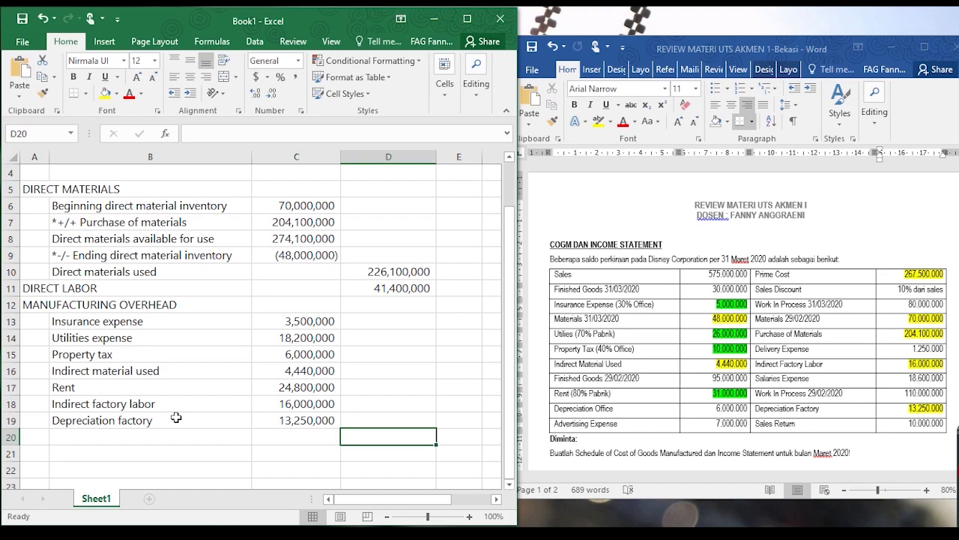
key("Left")
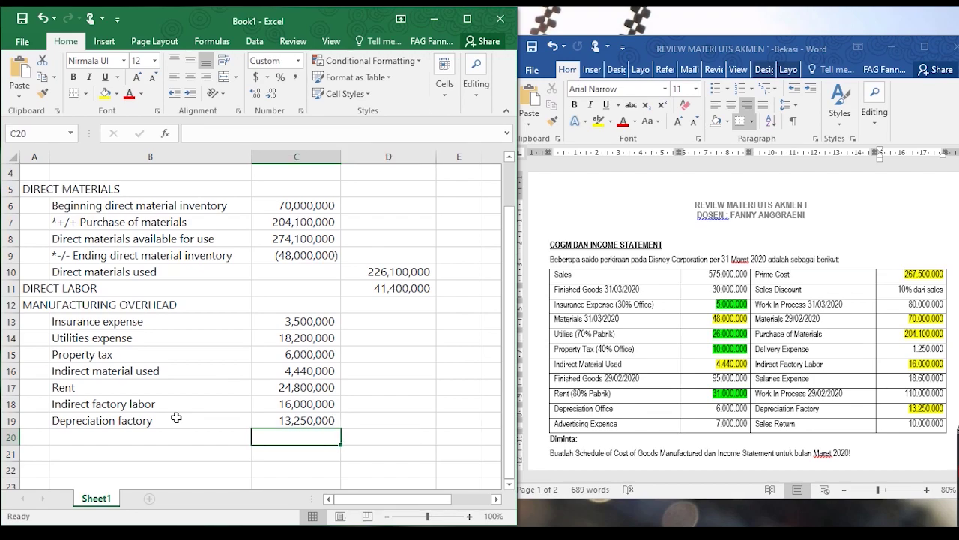
key("Left")
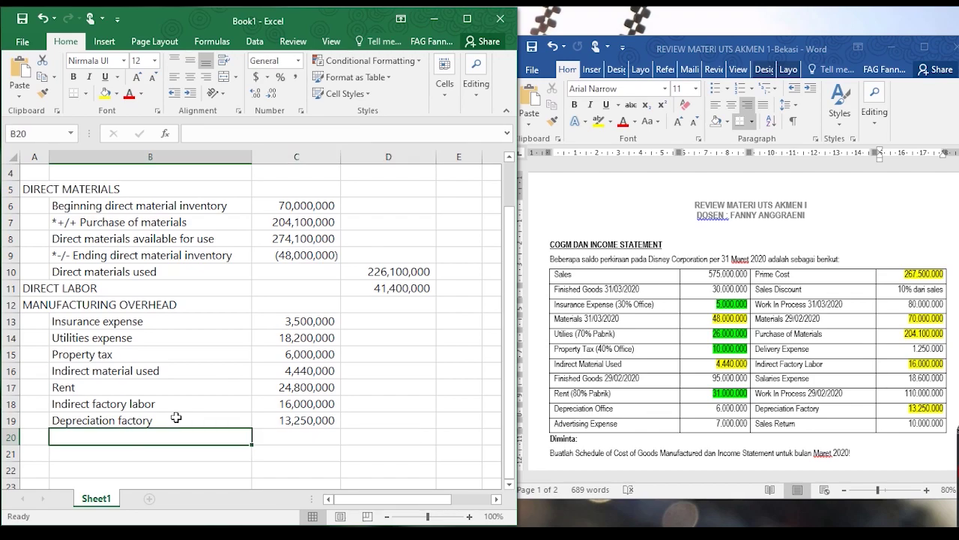
type("Total manufacturing ove")
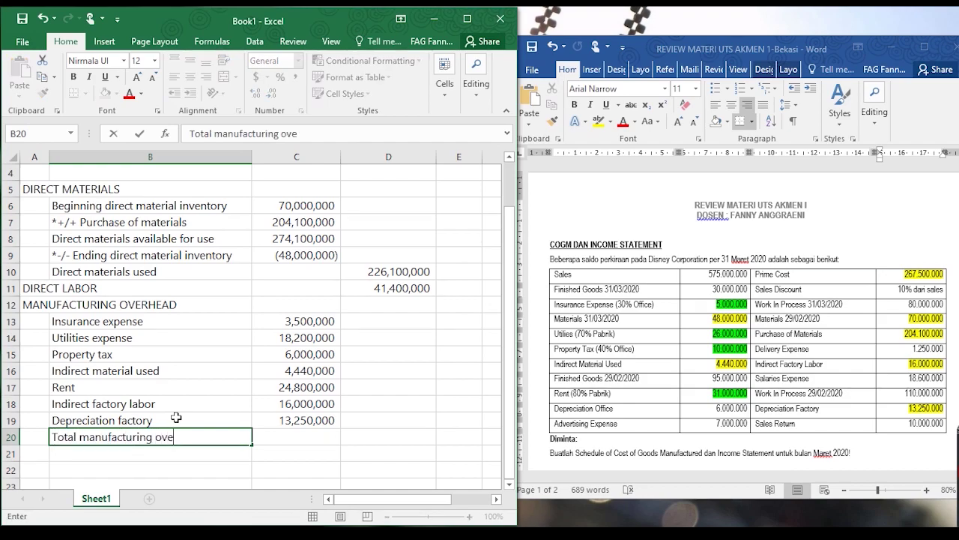
type("rhead cos")
key("Tab")
key("Tab")
type("=SUM(")
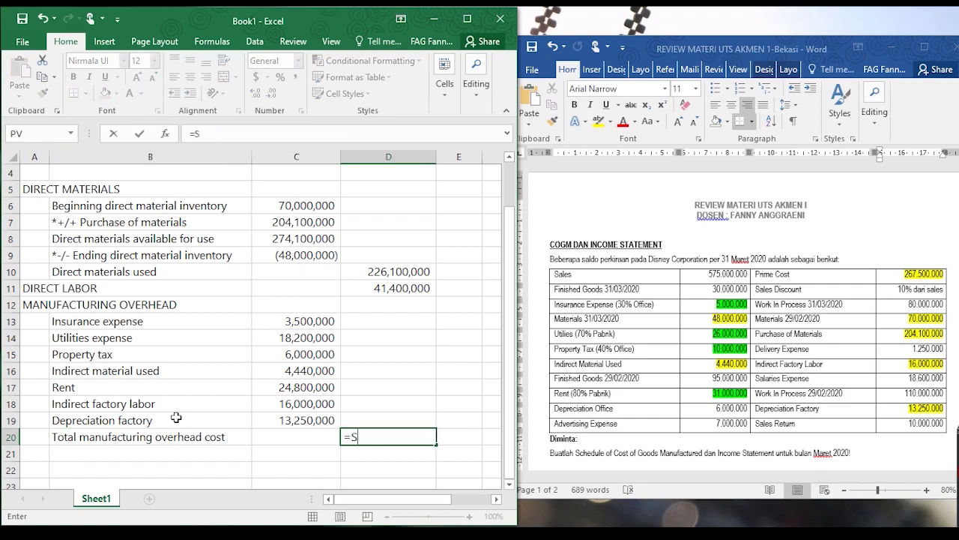
left_click_drag(276, 319, 284, 430)
key("Return")
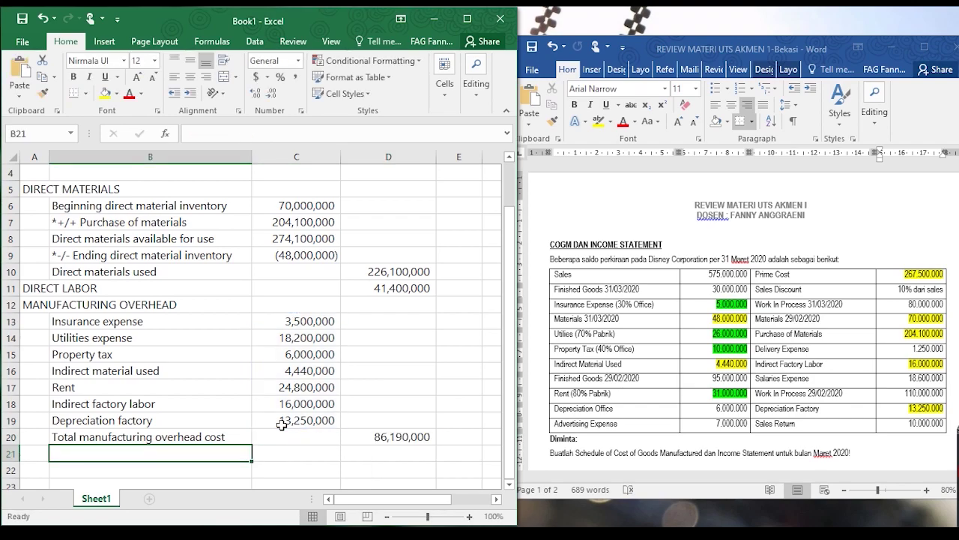
Enter the label "Manufacturing cost incurred during March" in A21
left_click(39, 453)
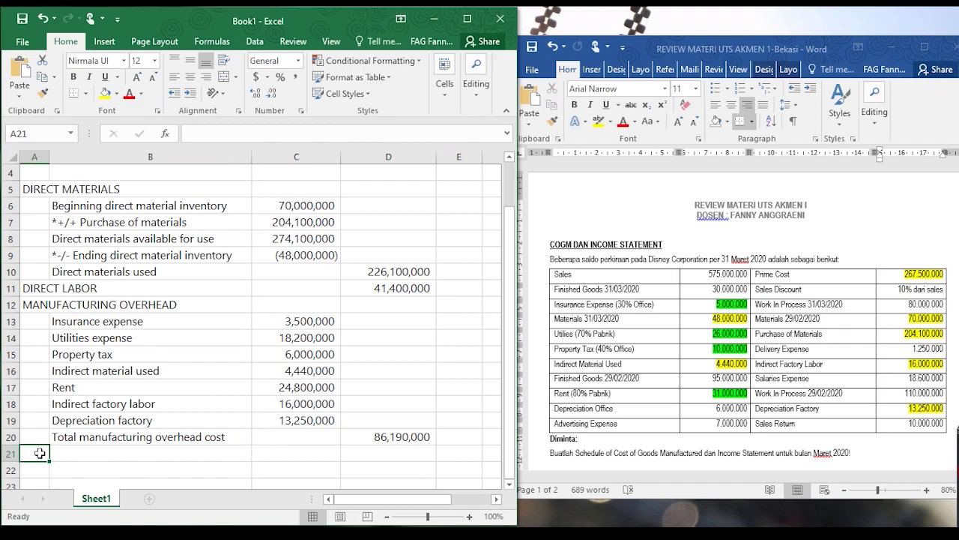
type("Manufacturing cosr")
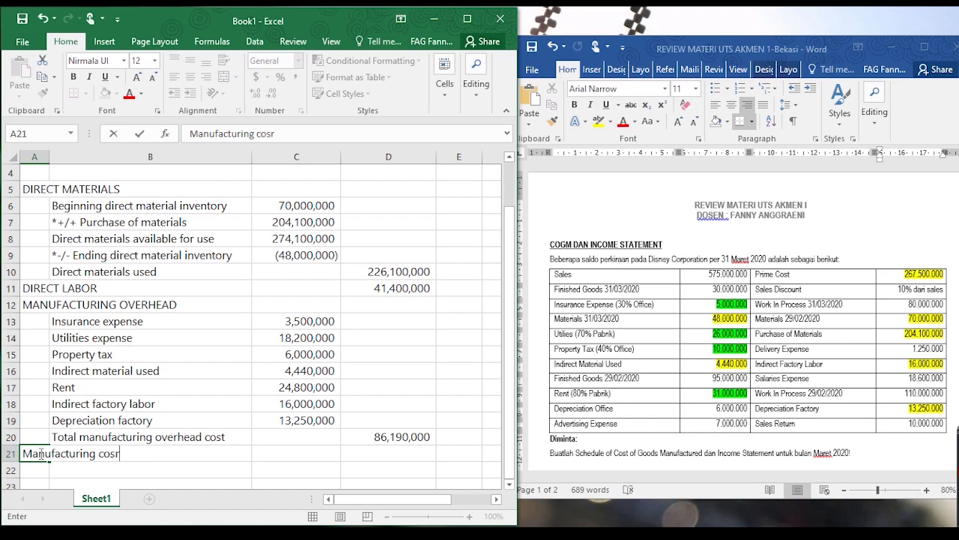
type(" unc")
key("BackSpace")
key("BackSpace")
key("BackSpace")
type("incurred during March")
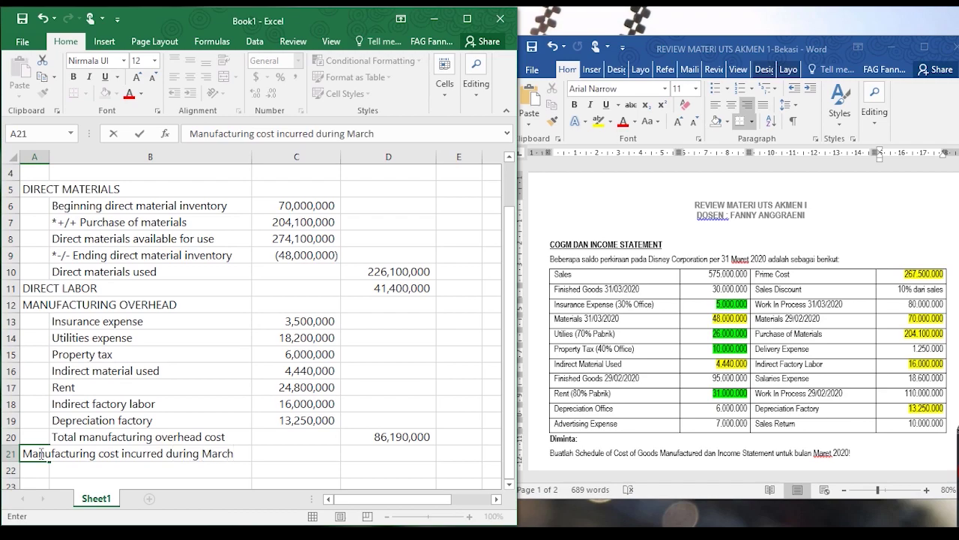
Try the formula =D10+D12 in D21 for the manufacturing cost incurred
left_click(363, 450)
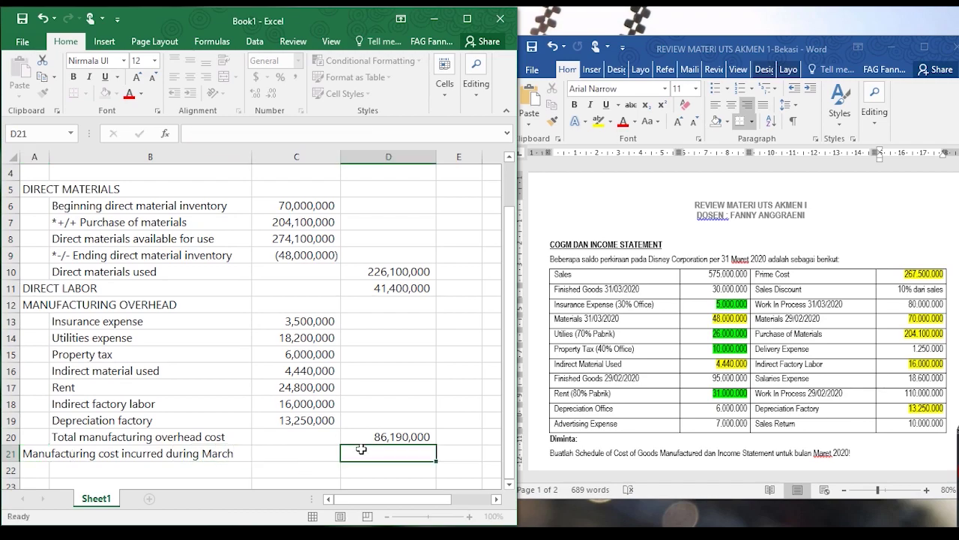
type("=")
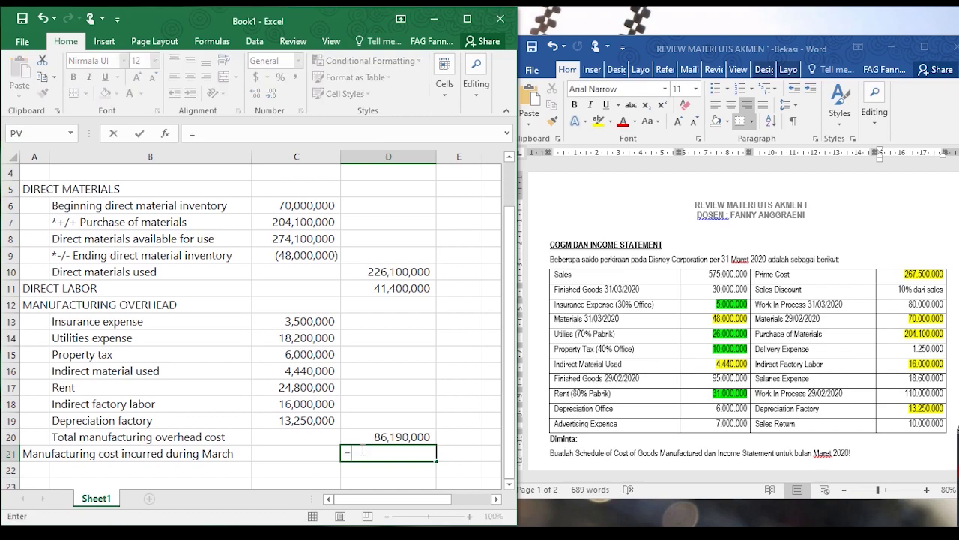
left_click(419, 274)
type("+")
left_click(412, 303)
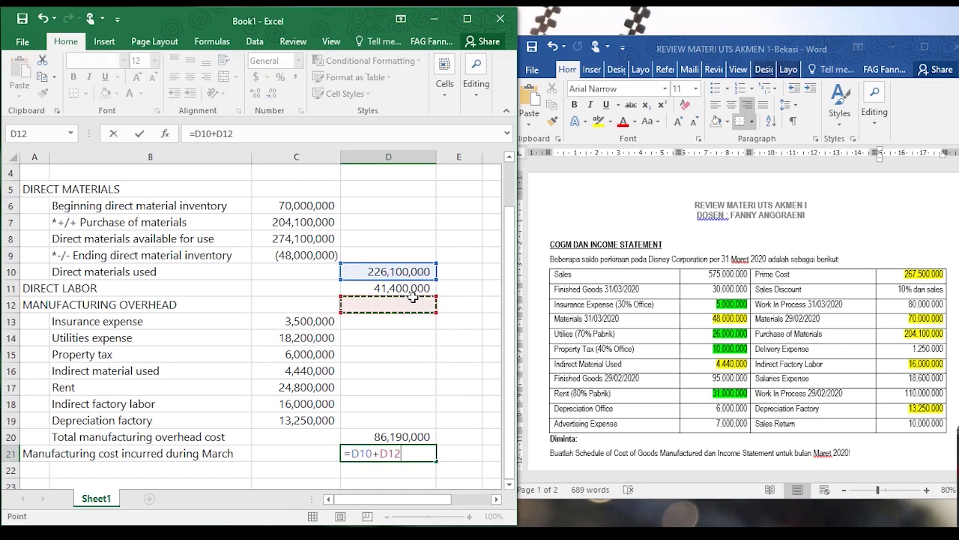
key("Return")
left_click(425, 290)
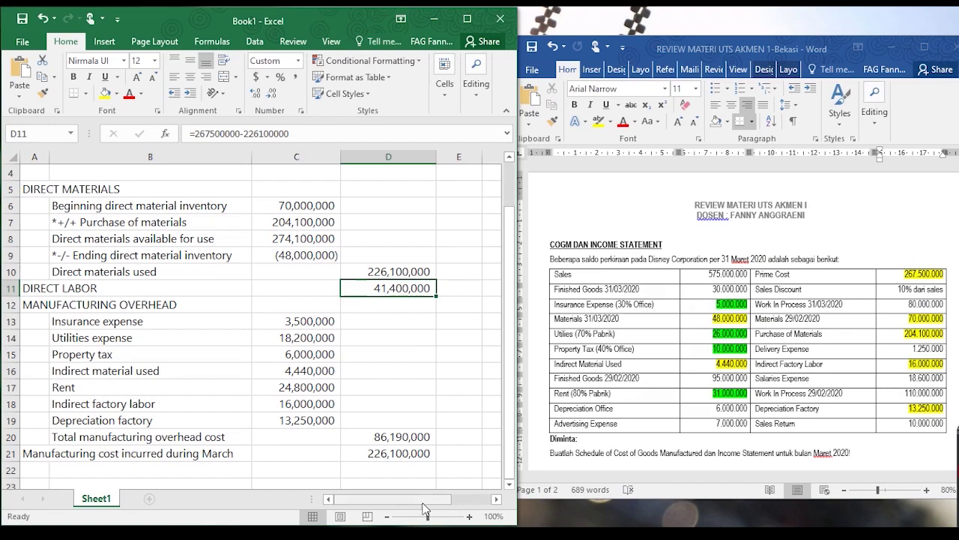
Replace the formula in D21 with =D10+D11+D20 to add direct materials used, direct labor and total overhead
left_click(416, 457)
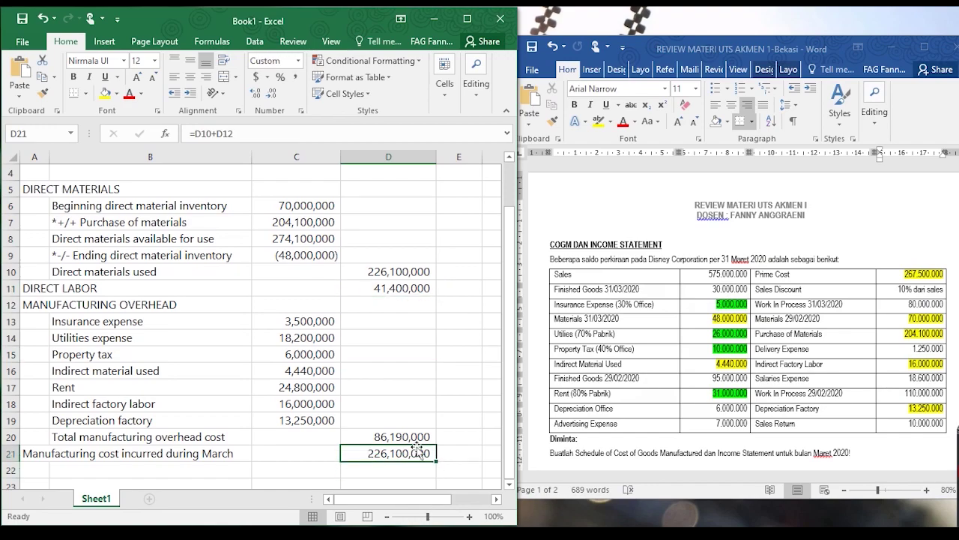
type("=")
left_click(396, 258)
left_click(396, 271)
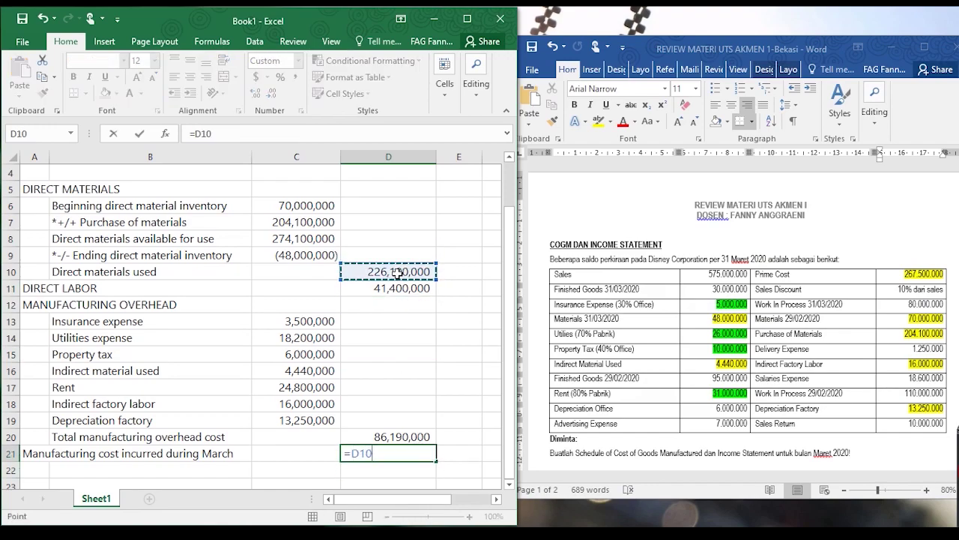
type("+")
left_click(399, 288)
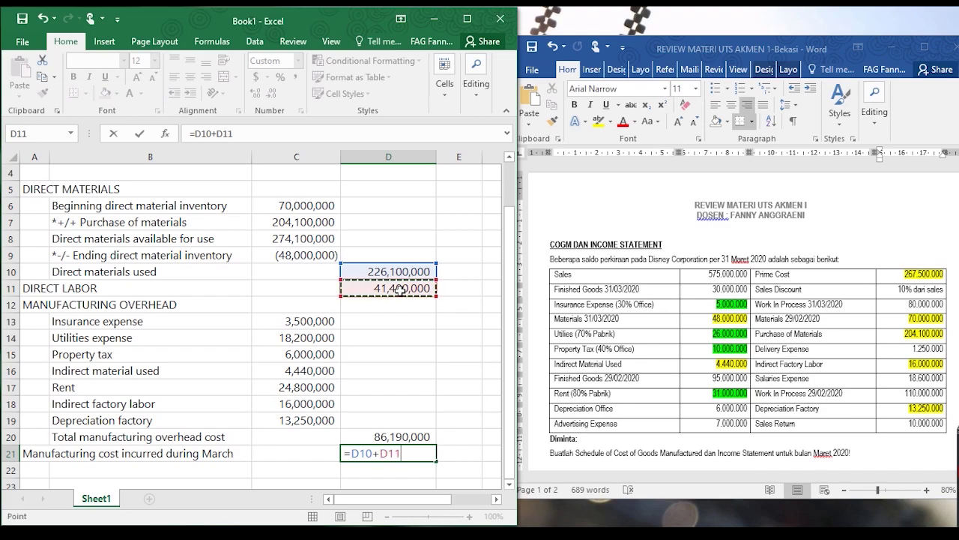
type("+")
left_click(405, 438)
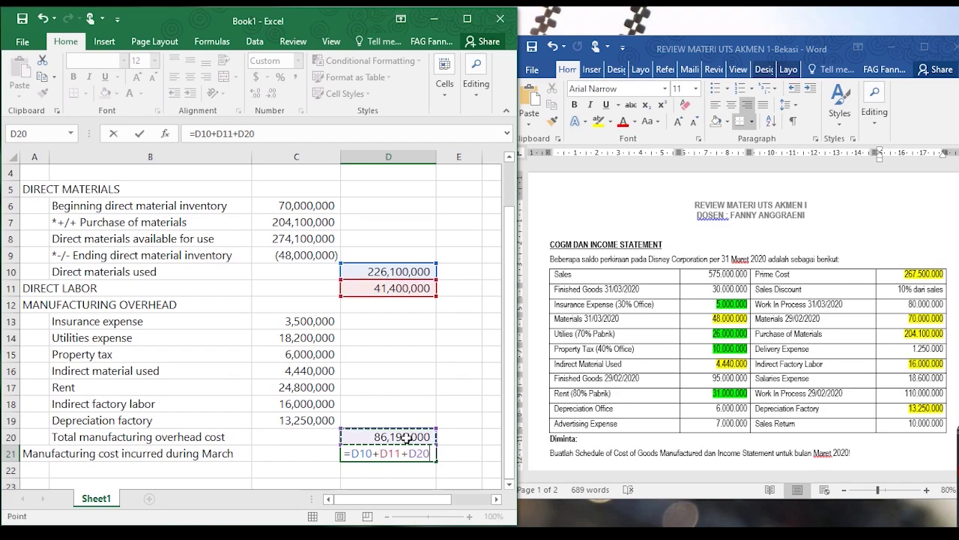
key("Return")
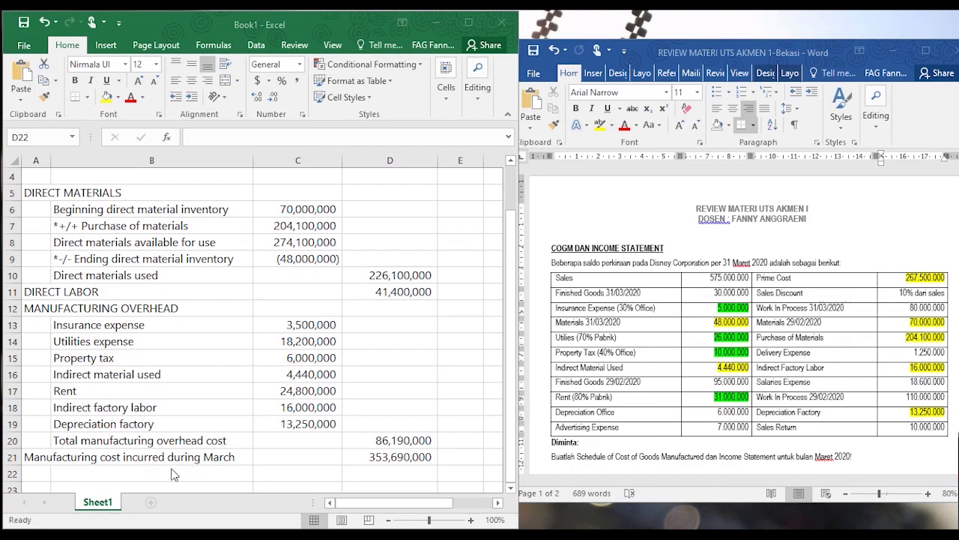
Enter the label "*+/+ Work in Process, beginning" in A22 below the manufacturing cost row
scroll(172, 473, "down", 2)
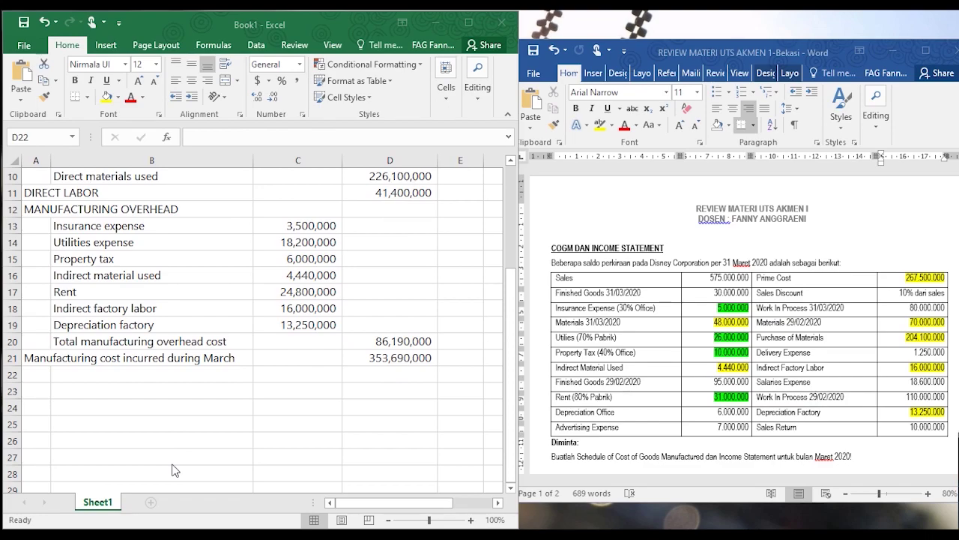
left_click(189, 379)
left_click(189, 378)
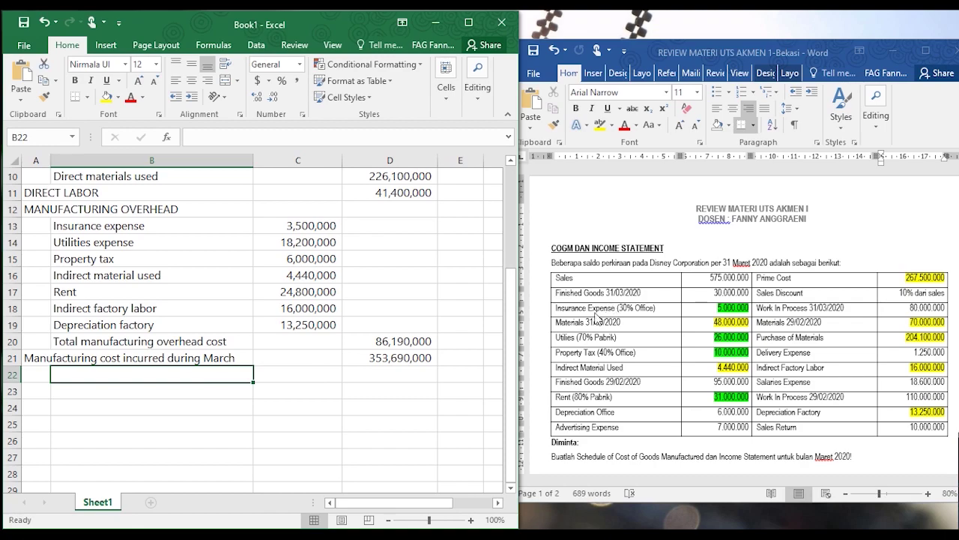
left_click(41, 380)
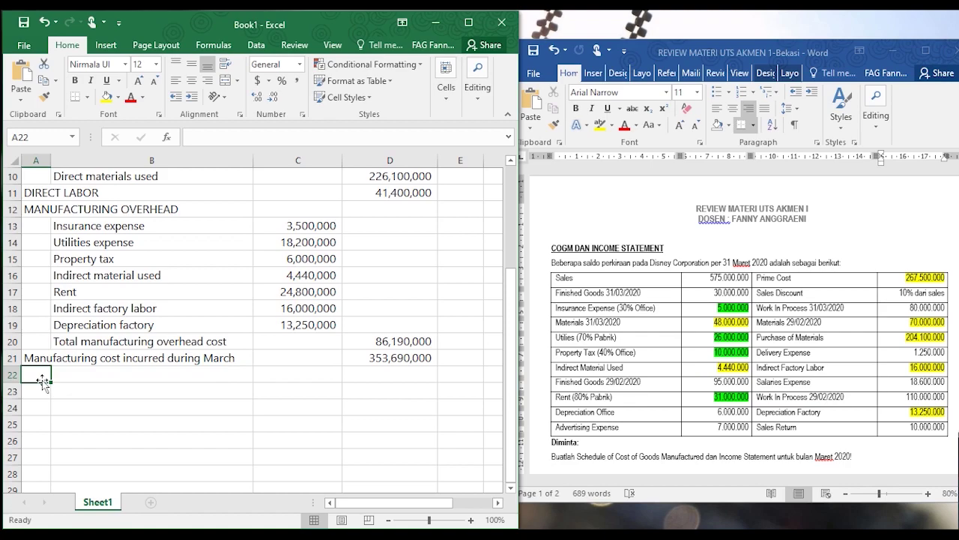
type("*+/+ W")
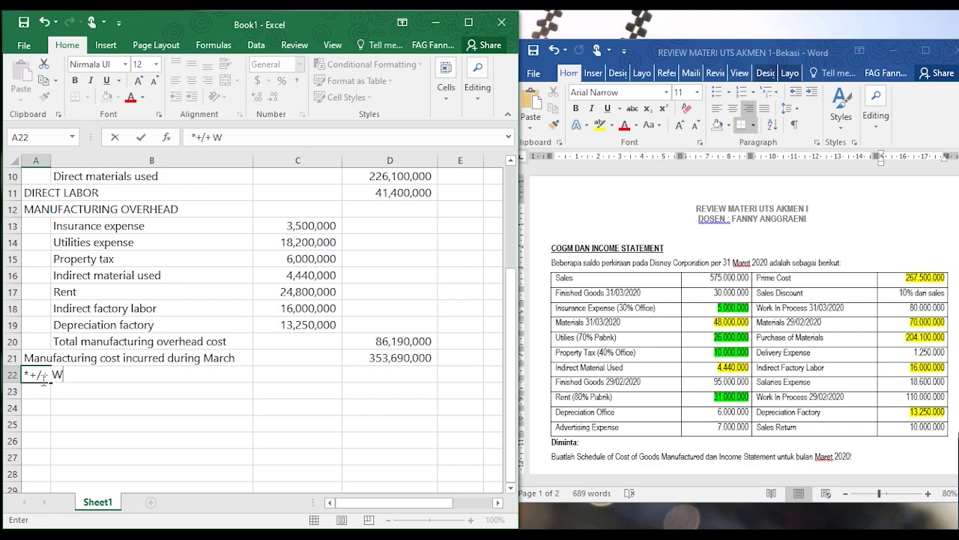
type("ork in Pro")
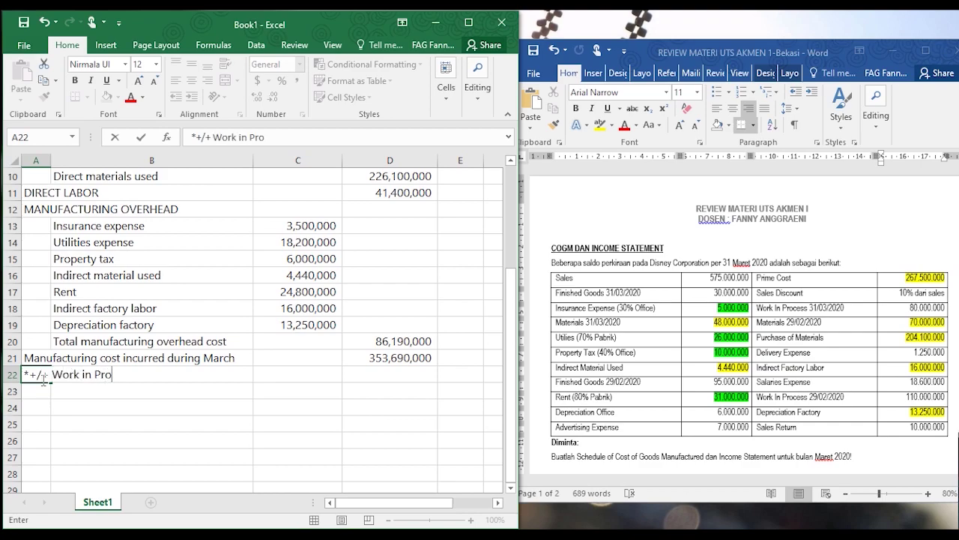
type("cess, beginning")
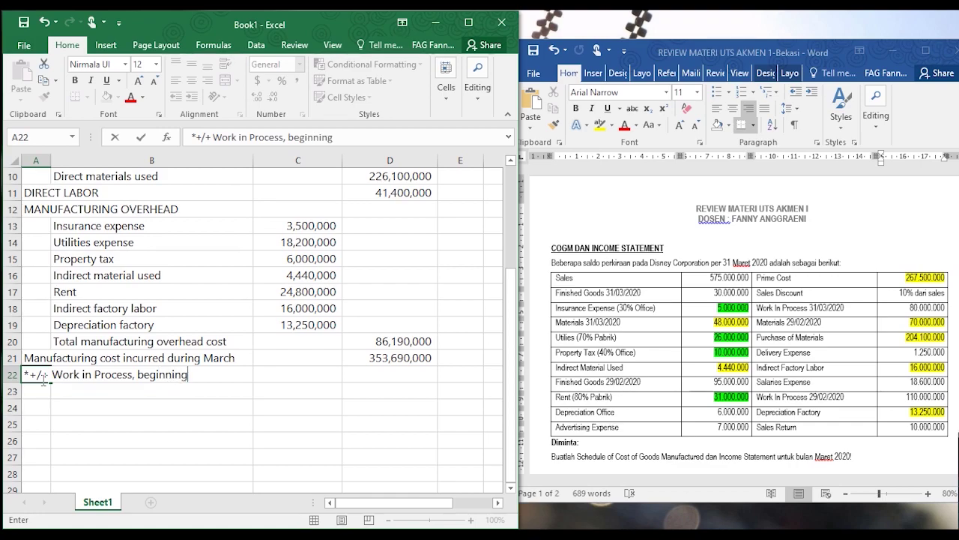
key("Tab")
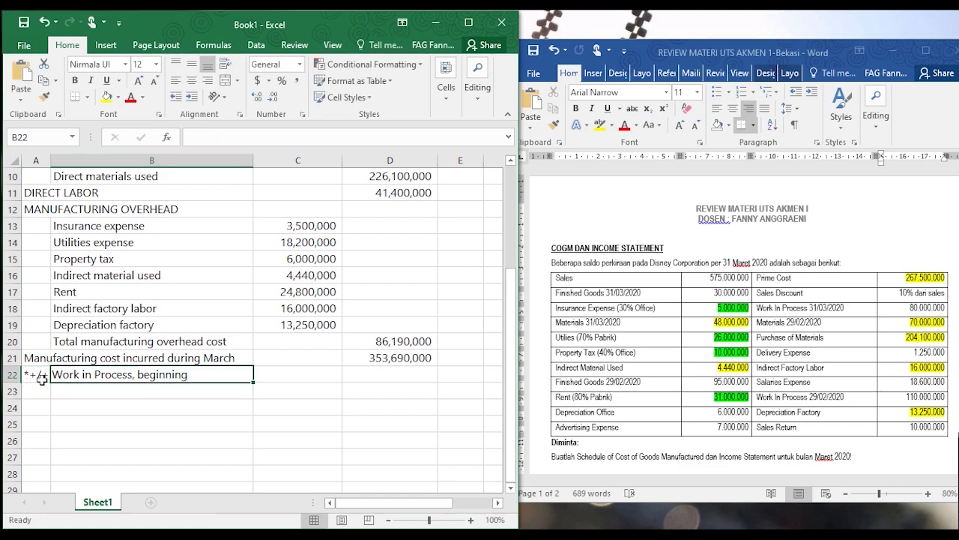
key("Tab")
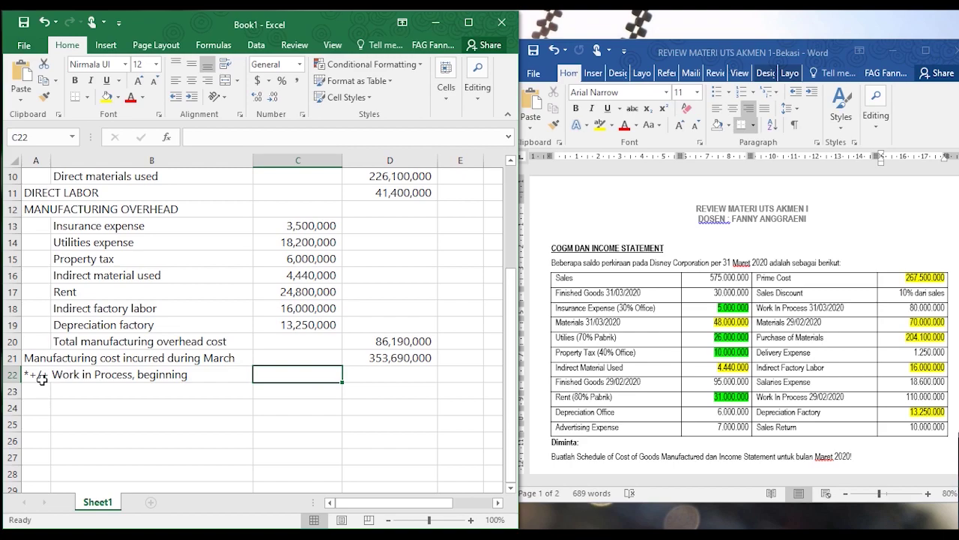
Highlight the Work In Process 29/02/2020 balance of 110.000.000 in yellow in the Word table
key("Right")
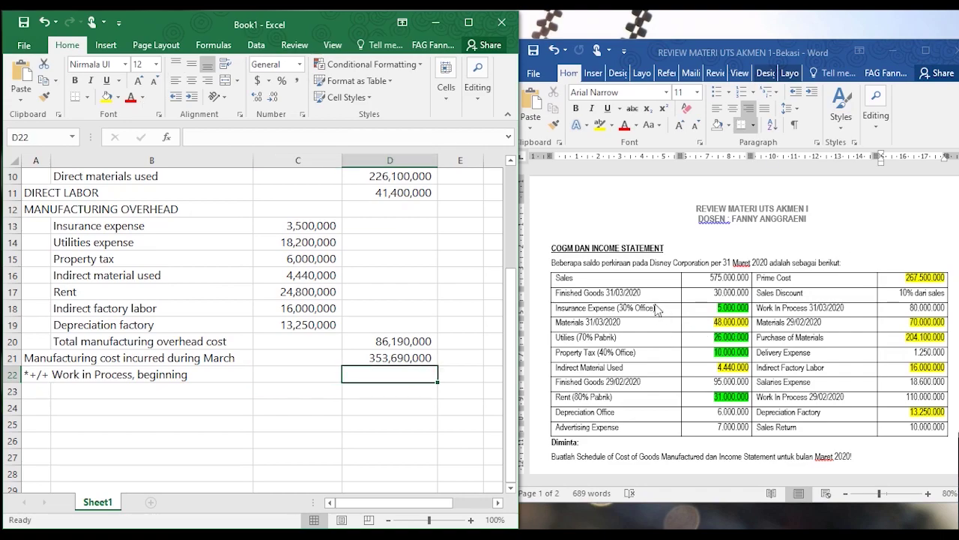
left_click(875, 407)
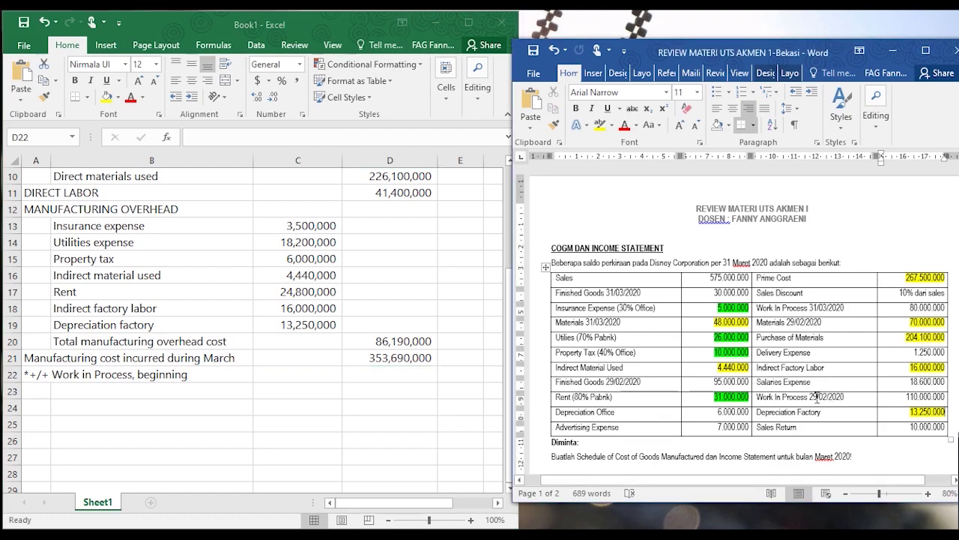
left_click_drag(903, 397, 948, 396)
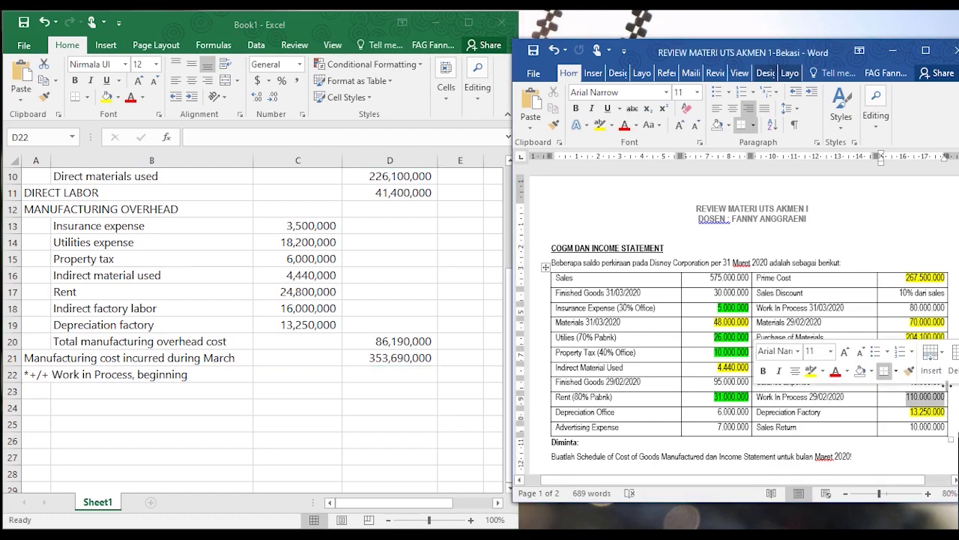
left_click(600, 124)
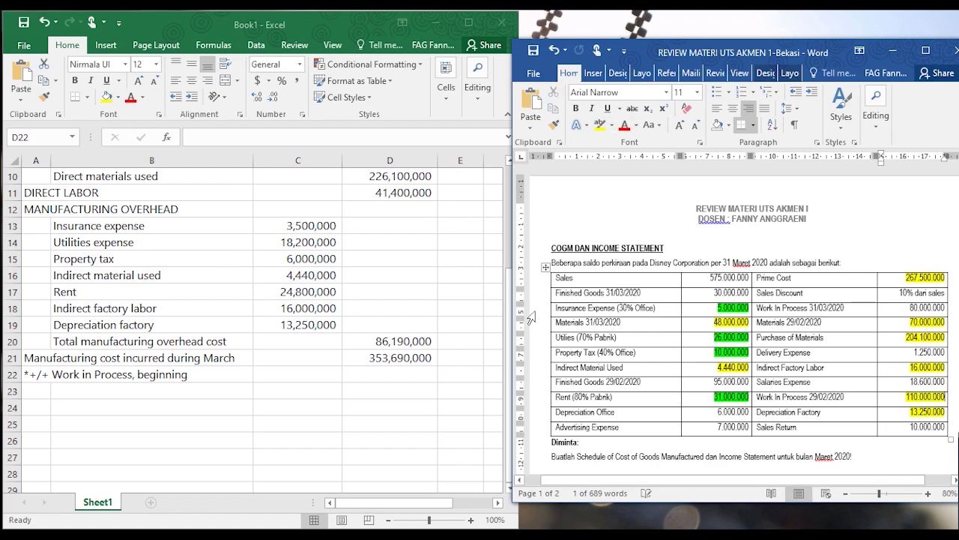
In the Excel sheet, enter 110000000 in D22 for beginning work in process and apply the thousands-separator format to D22:D26
left_click(396, 374)
type("110000000")
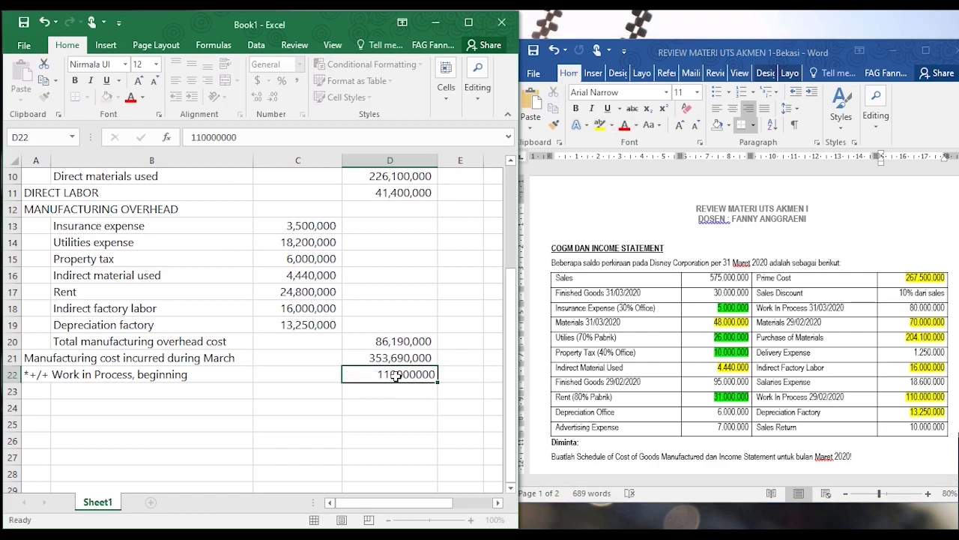
key("Tab")
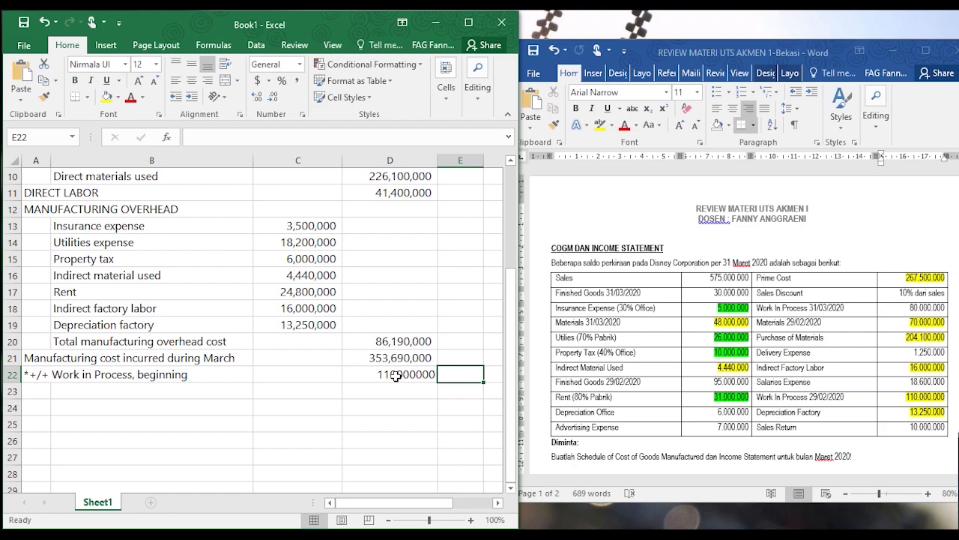
left_click_drag(396, 375, 411, 445)
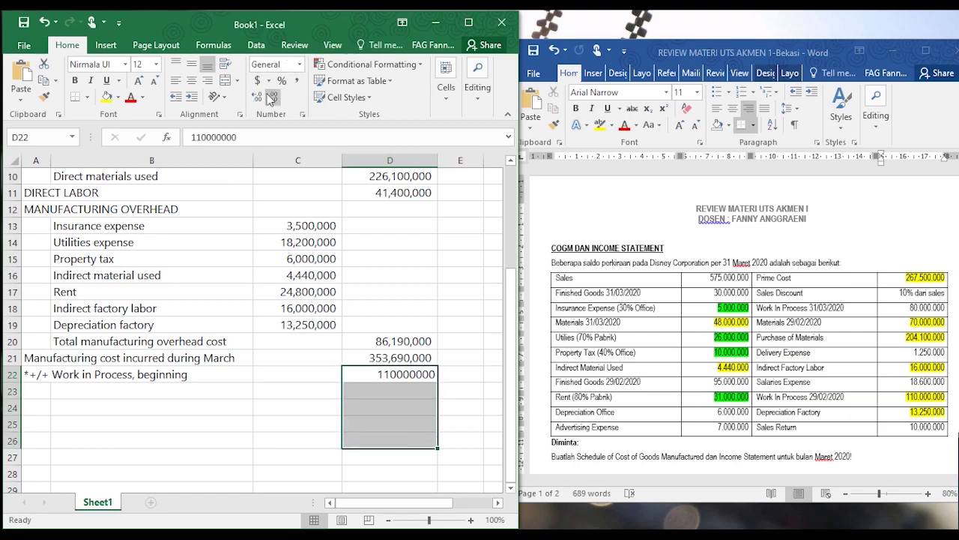
left_click(295, 81)
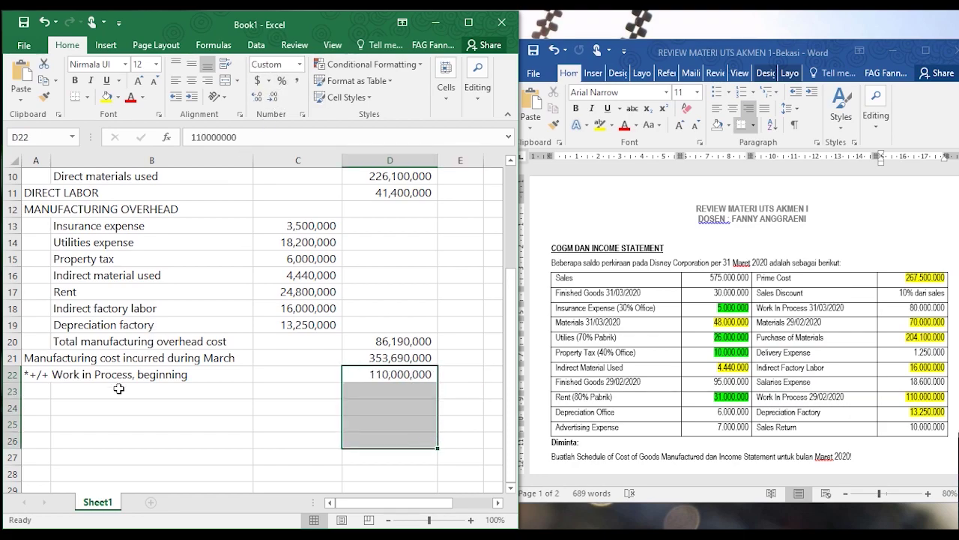
Enter the label "Manufacturing cost to account for" in A23
left_click(33, 397)
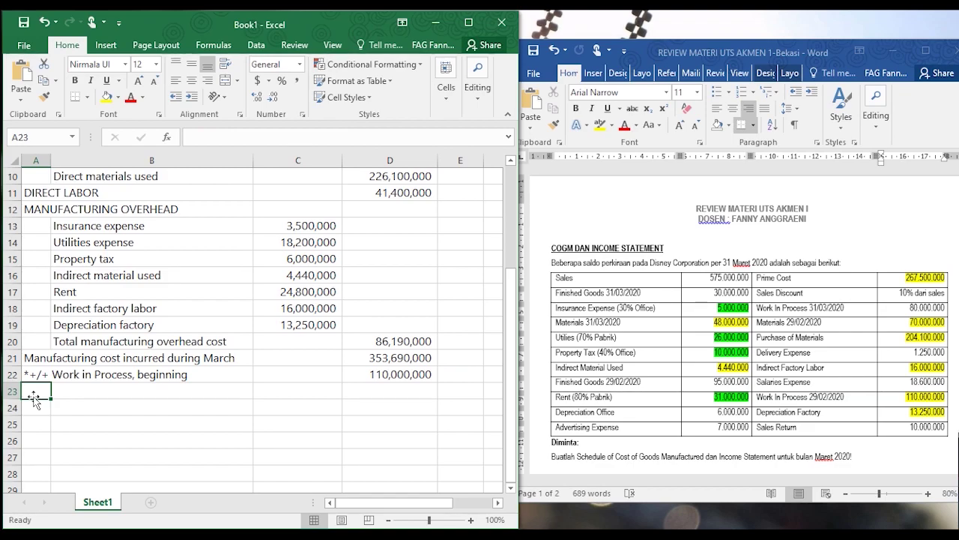
type("Manuf")
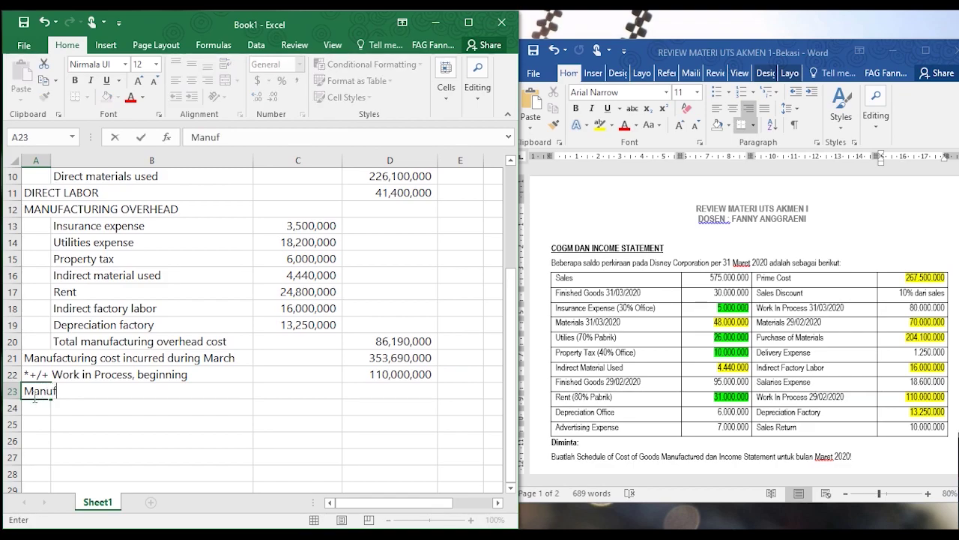
type("acturing c")
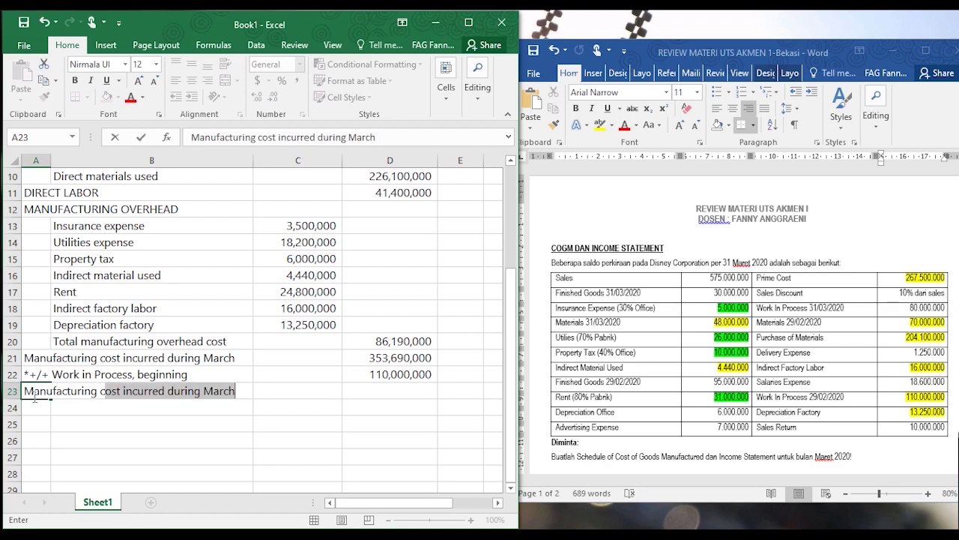
type("ost to accoutn")
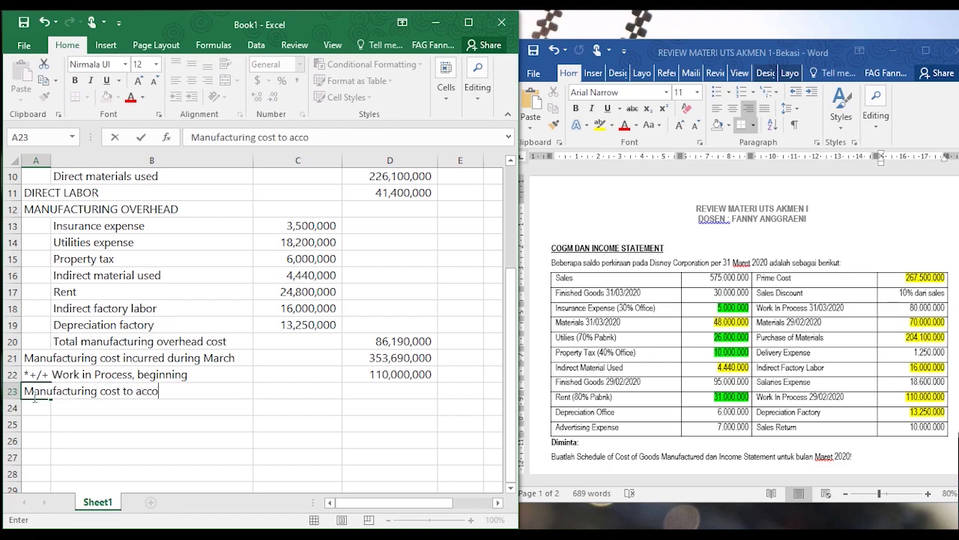
key("BackSpace")
key("BackSpace")
type("nt for")
Enter the formula =D21+D22 in D23 to add the manufacturing cost incurred and beginning work in process
key("Tab")
key("Tab")
key("Tab")
type("=")
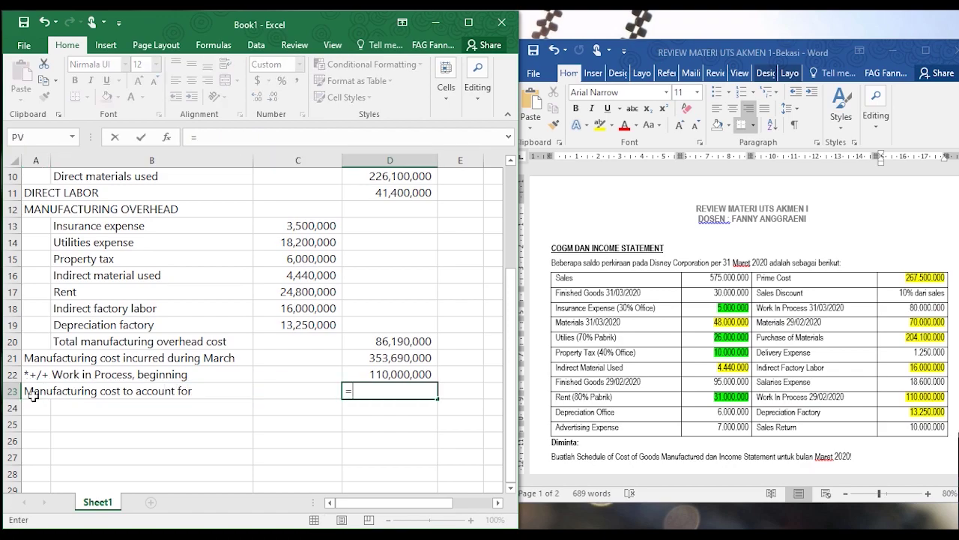
left_click(433, 354)
type("+")
left_click(414, 373)
key("Return")
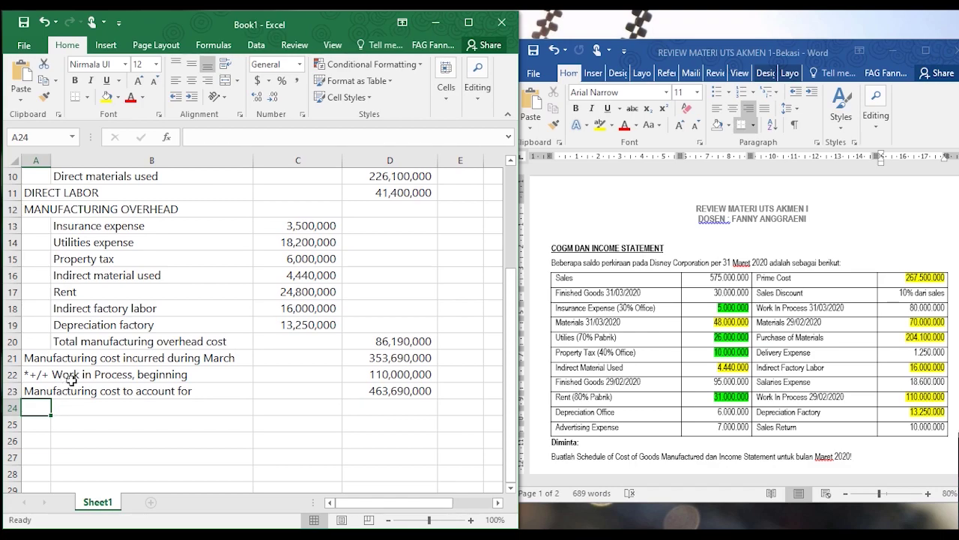
Enter the label "*-/- Work in Process, ending" in A24
type("*")
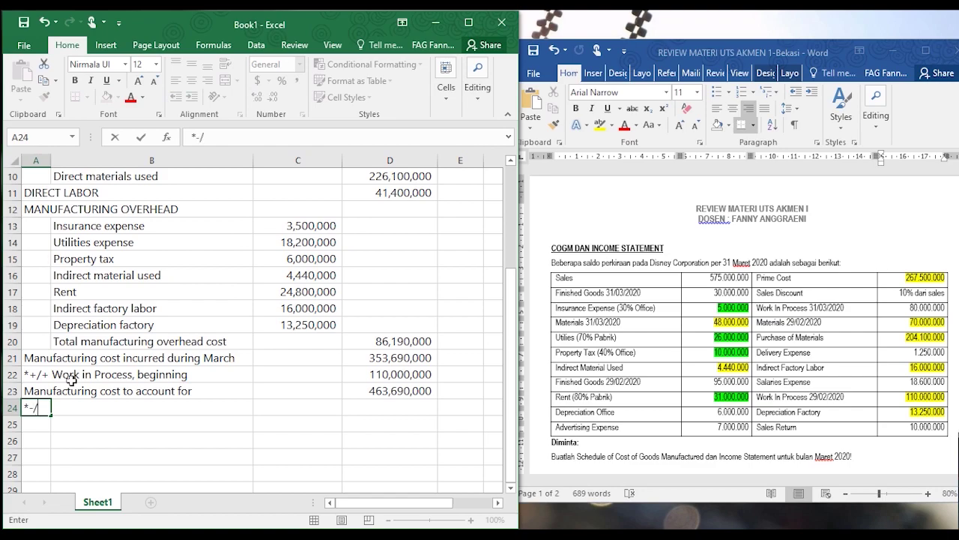
type("-/- Work in Pro")
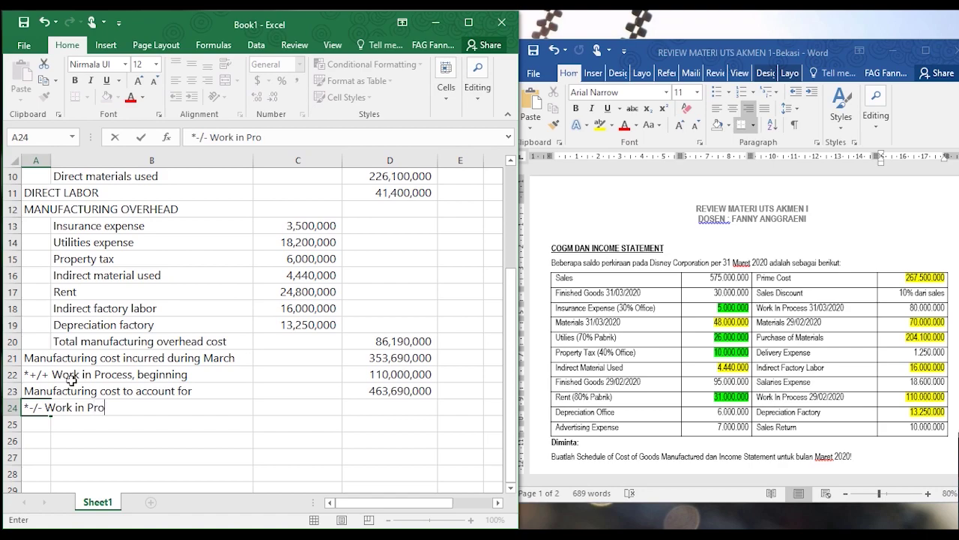
type("cess, ending")
key("ctrl+Return")
key("Right")
key("Right")
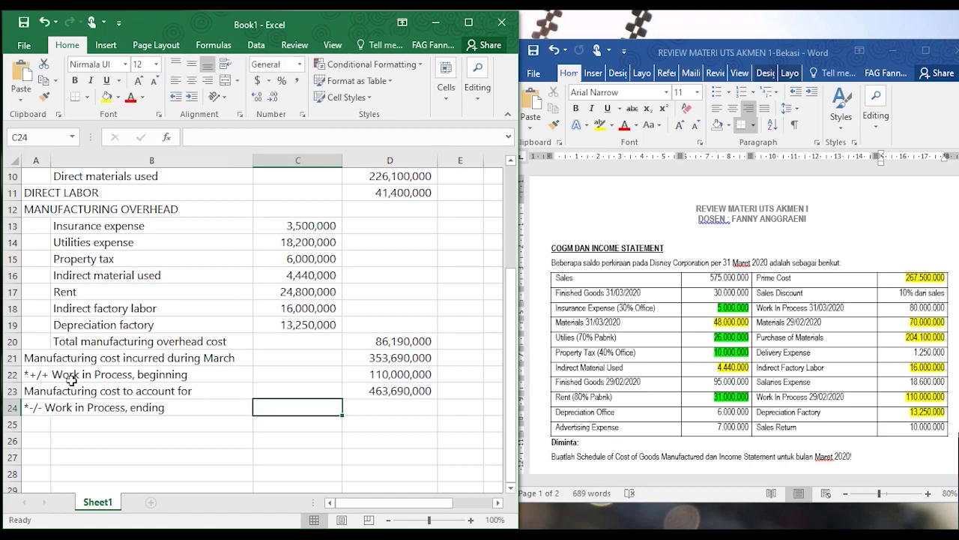
Highlight the Work In Process 31/03/2020 balance of 80.000.000 in yellow in the Word table and return to the Excel sheet
left_click(912, 316)
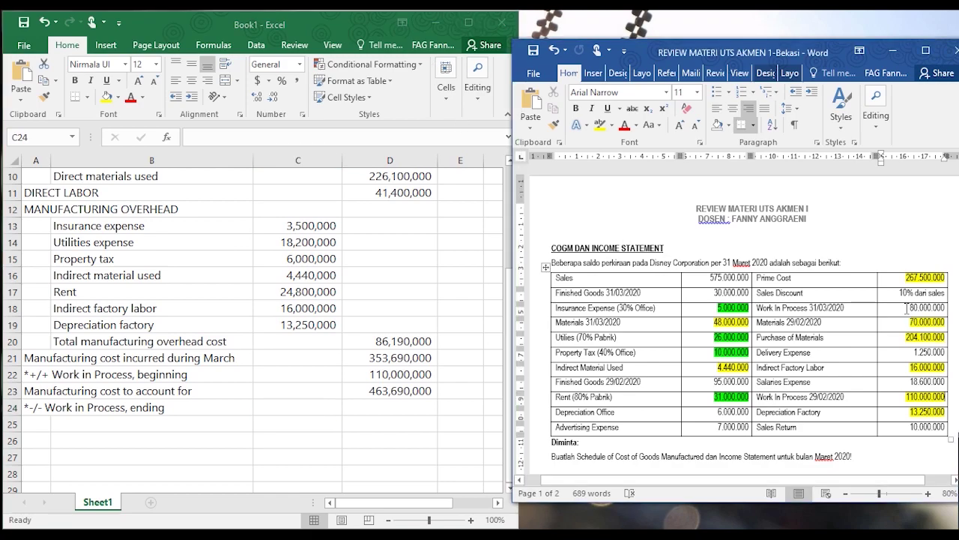
left_click_drag(909, 308, 943, 310)
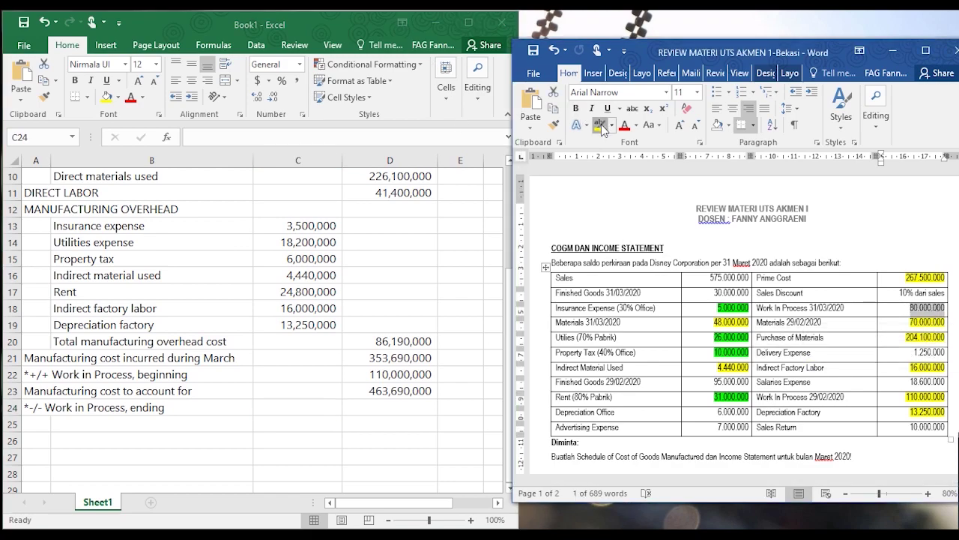
key("alt+Tab")
Enter -80000000 in D24 as the ending work in process deduction
key("BackSpace")
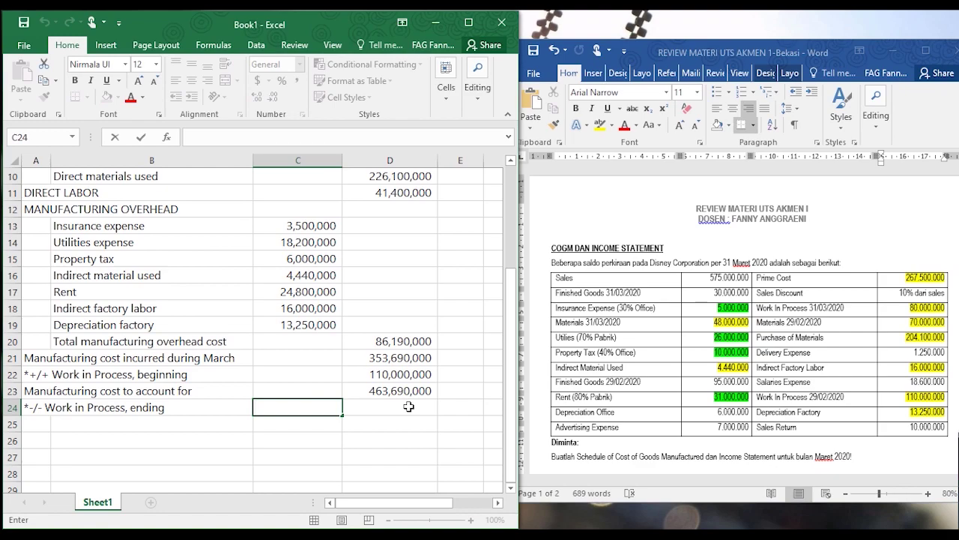
left_click(408, 406)
type("-80")
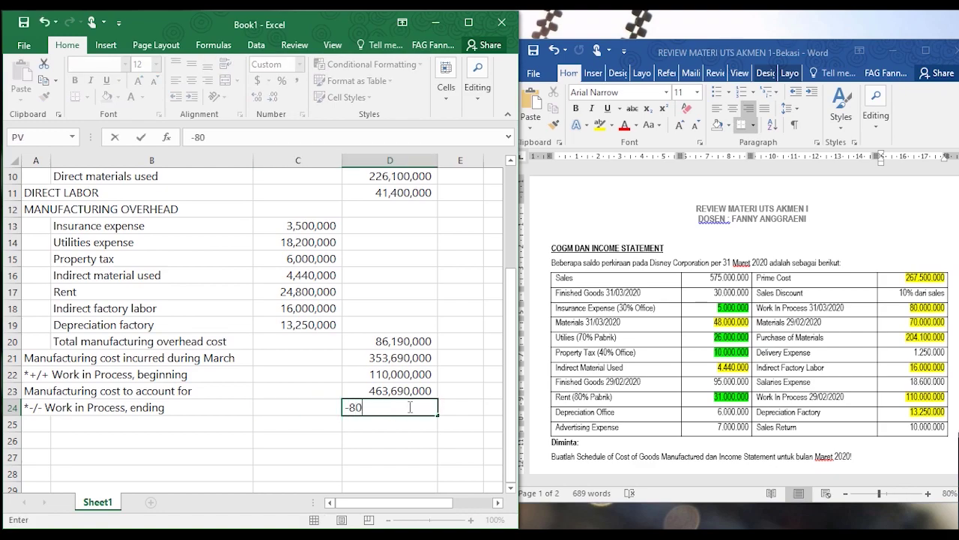
type("000000")
key("Return")
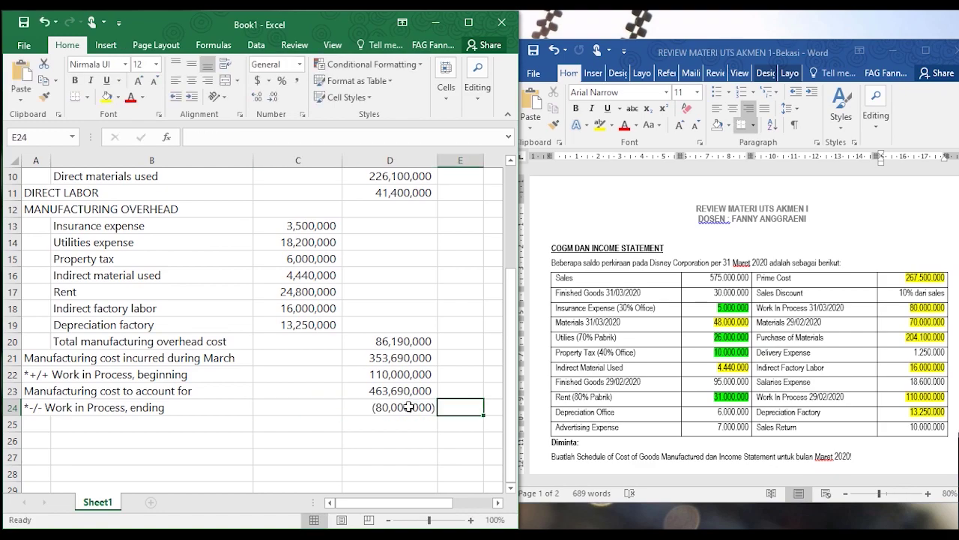
Enter the label "Cost of Goods Manufactured" in A25
key("Left")
key("Left")
key("Left")
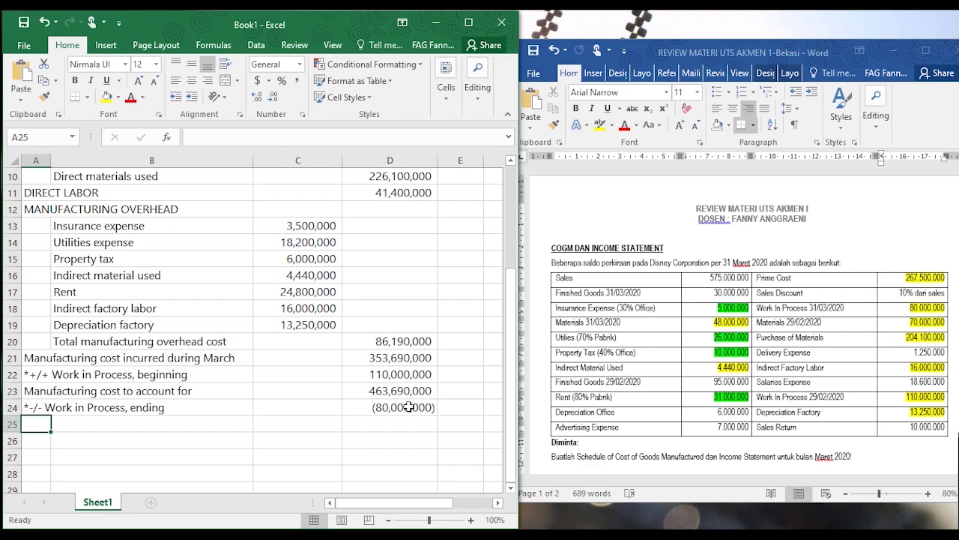
type("Cost ")
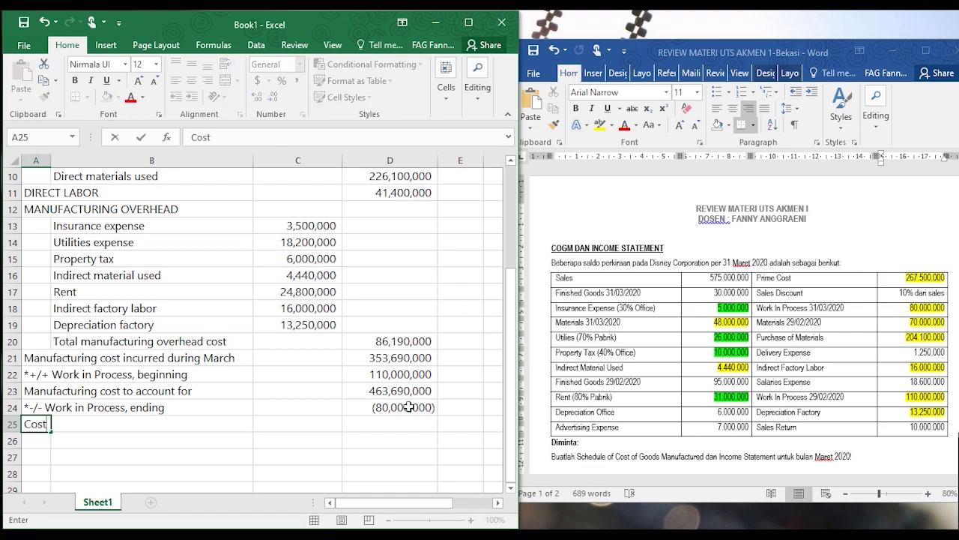
type("of Goods")
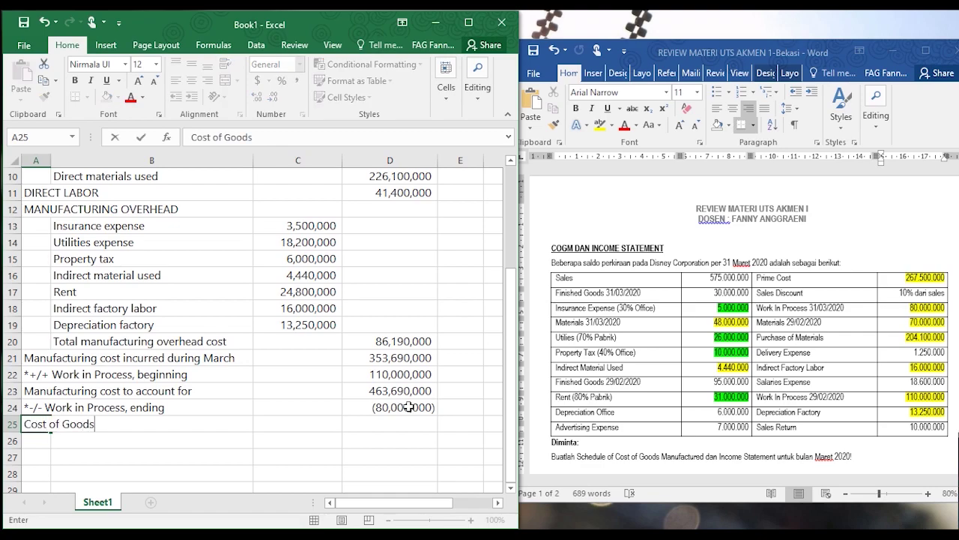
type(" Manufactured")
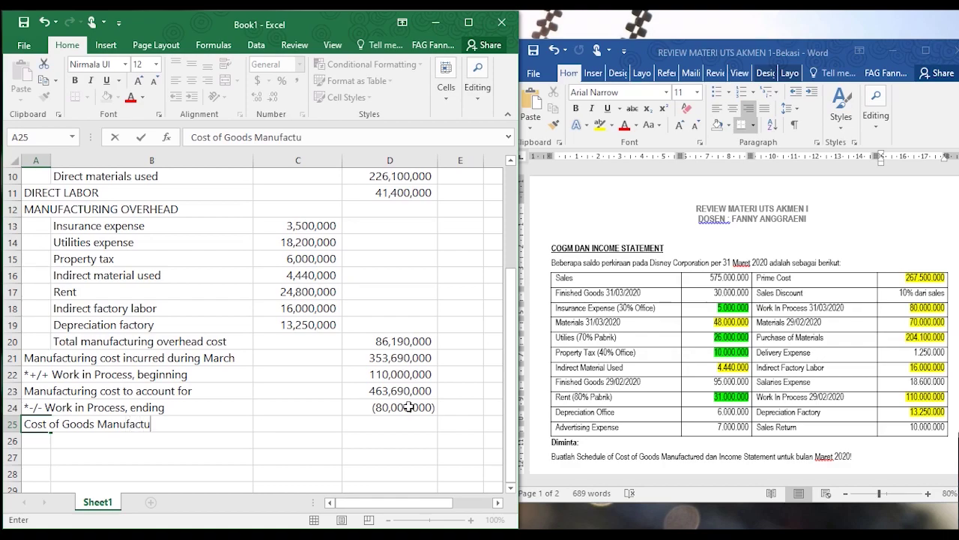
key("ctrl+Return")
Calculate the cost of goods manufactured in D25 with =D23+D24 and fill that cell with yellow
key("Right")
key("Right")
key("Right")
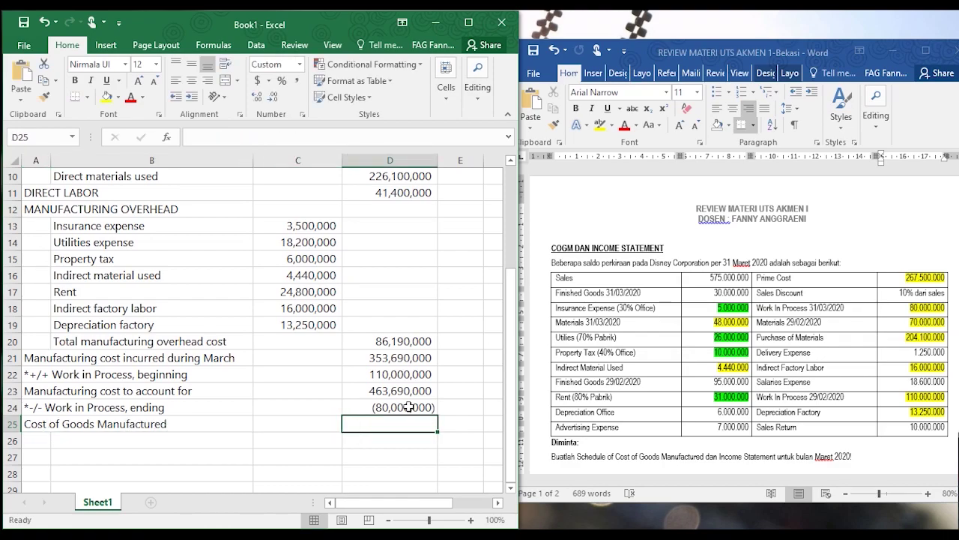
type("=")
left_click(409, 390)
type("-")
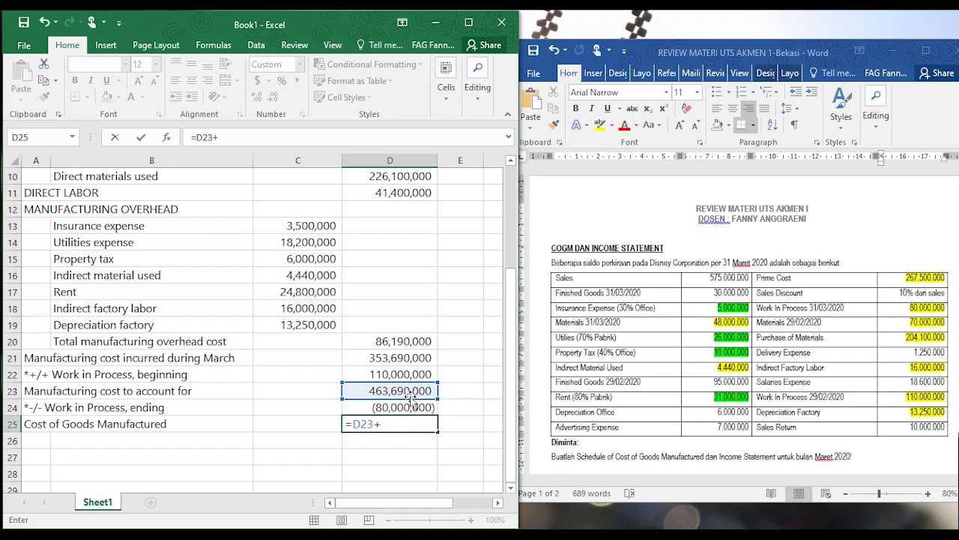
left_click(408, 405)
key("Return")
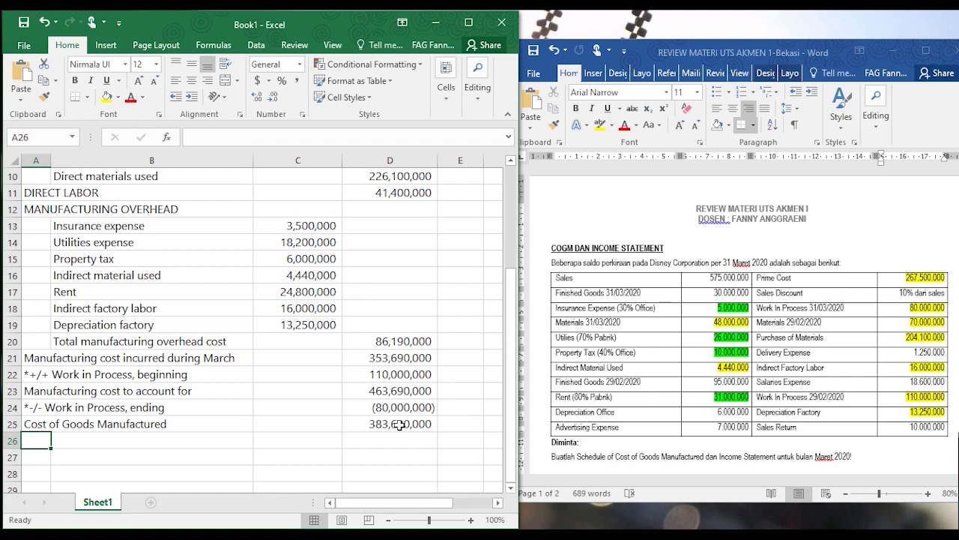
left_click(398, 422)
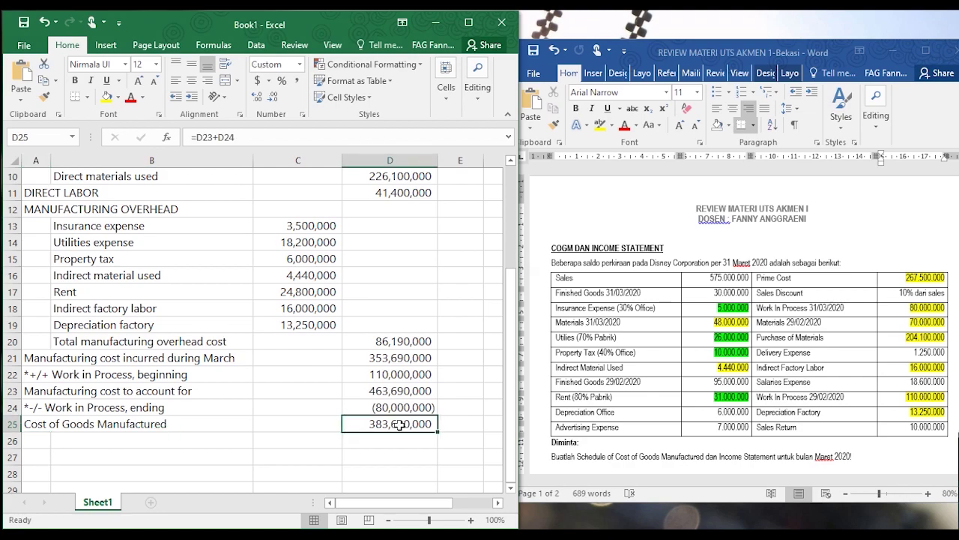
left_click(105, 96)
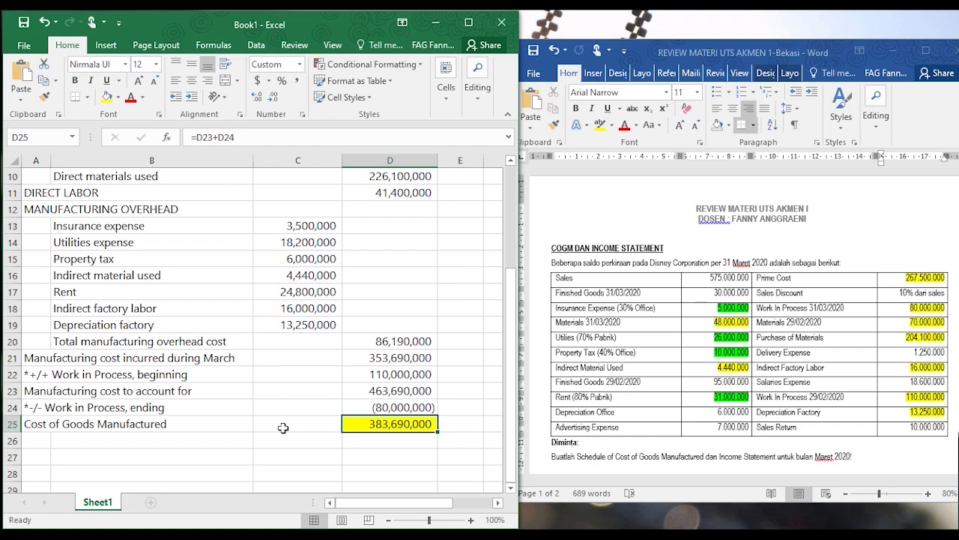
Zoom the sheet out to 80% and enter the title "DISNEY CORPORATION" in the merged row 28
scroll(283, 427, "up", 3)
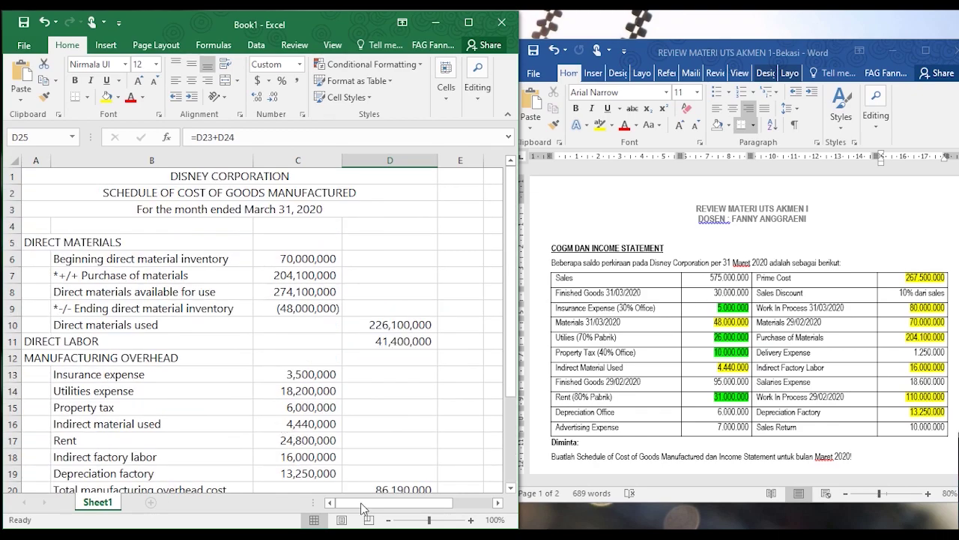
left_click(388, 519)
left_click(388, 519)
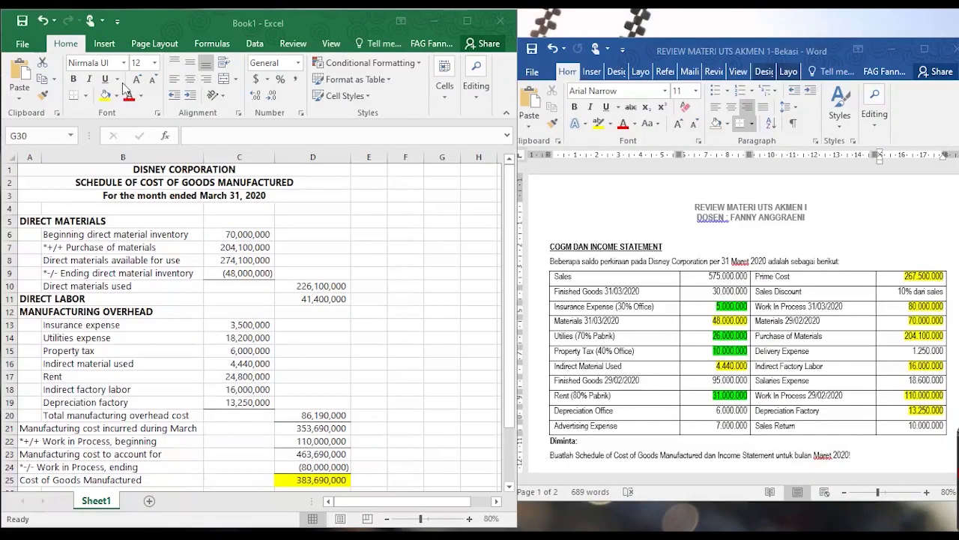
scroll(155, 382, "down", 4)
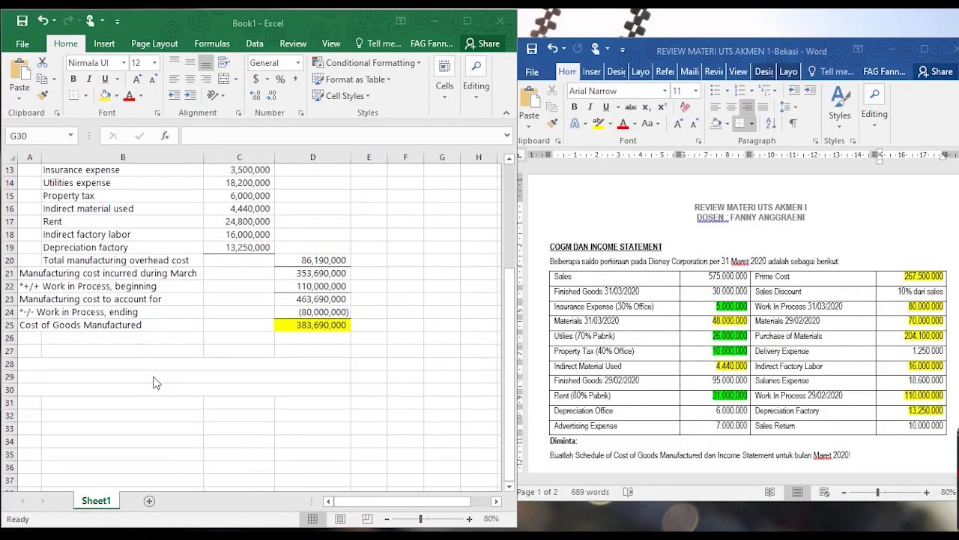
left_click(153, 364)
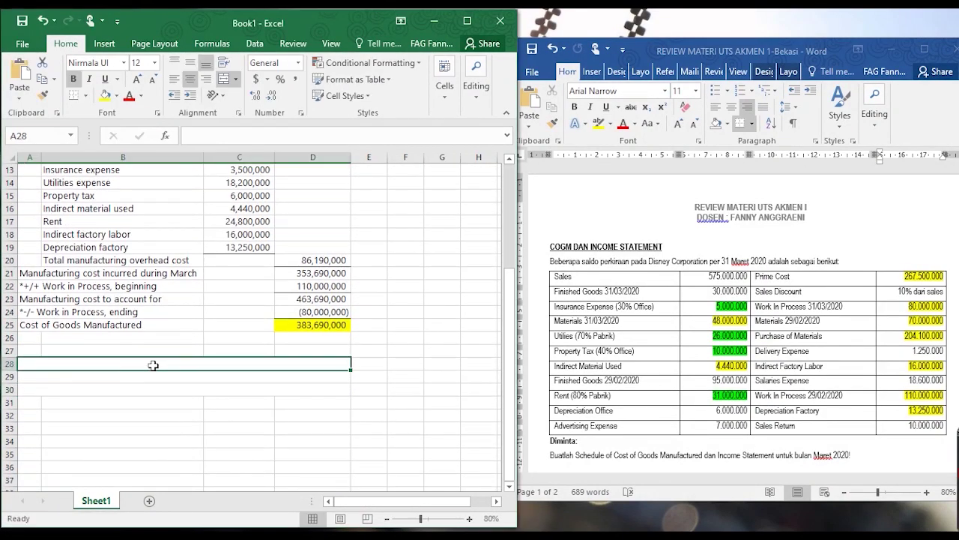
type("DISNEY CORPORATION")
key("Return")
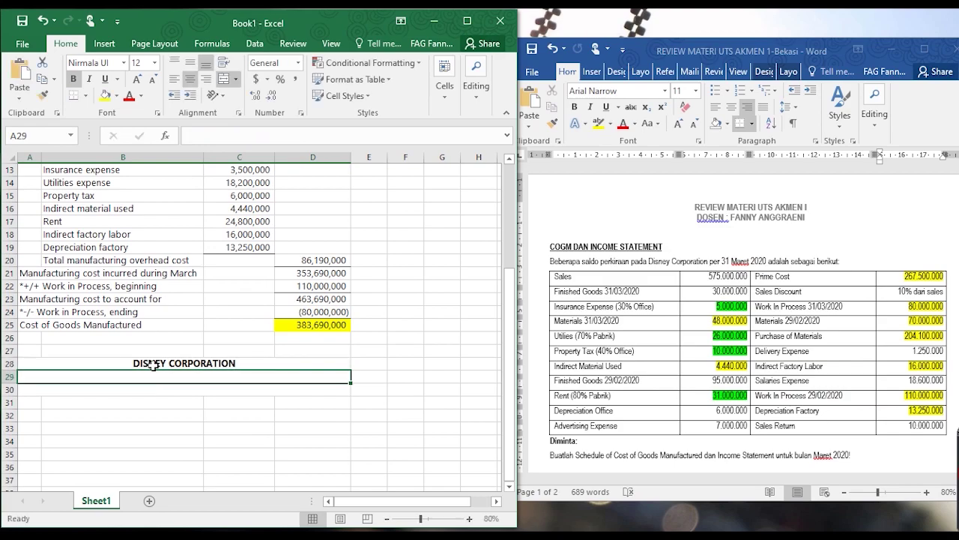
Enter "INCOME STATEMENT" as the second title line in the merged row 29
type("INCOME SYA")
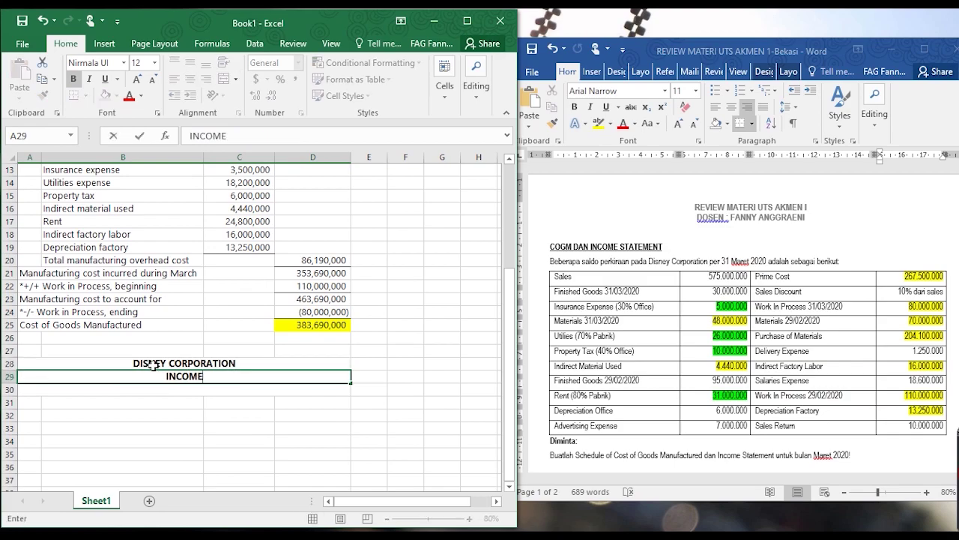
key("BackSpace")
key("BackSpace")
type("TATEMENT")
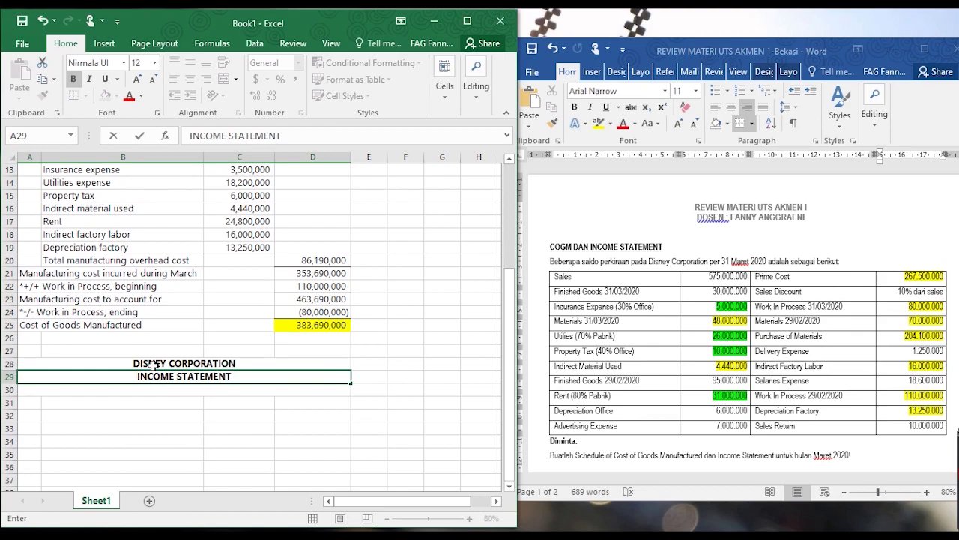
key("Return")
Enter the period line "For the month ended March 31, 2020" in the merged row 30
type("F")
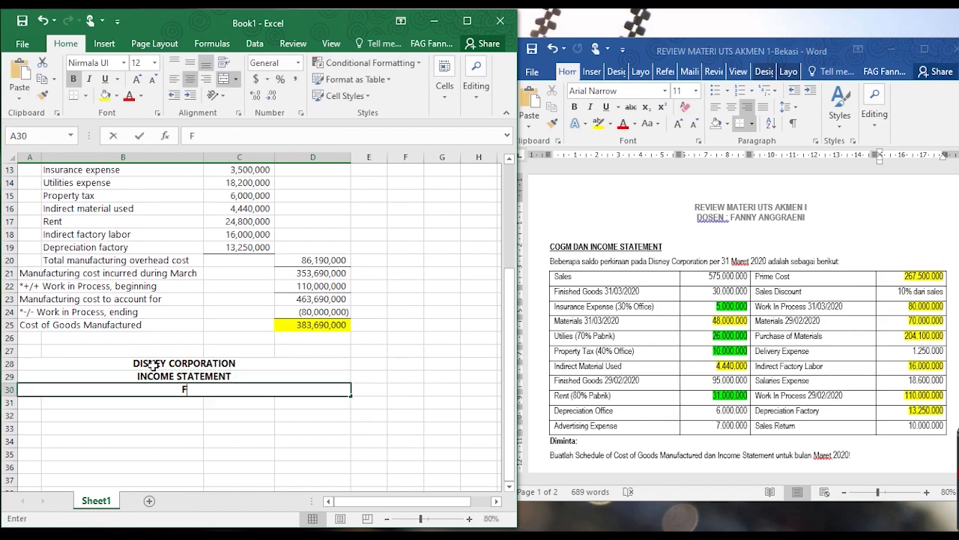
type("or the m")
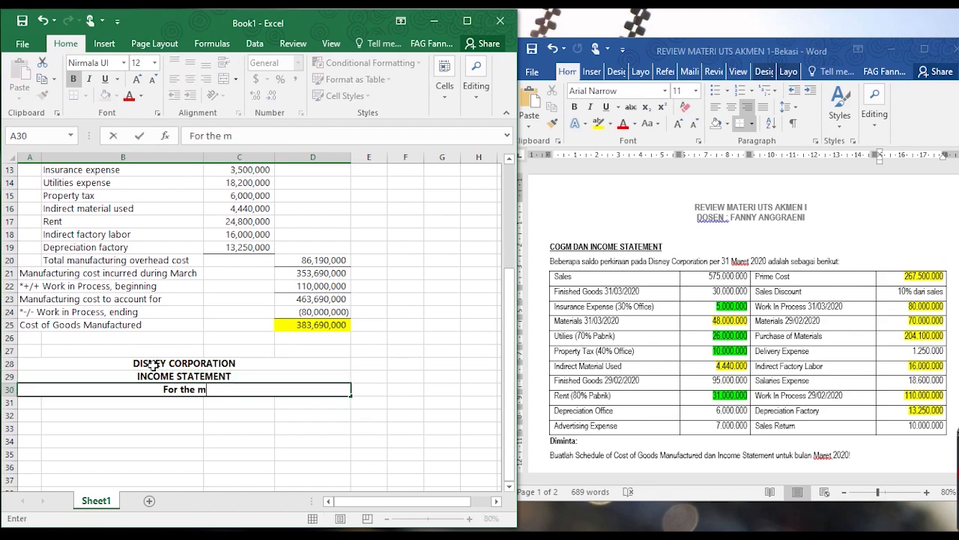
type("onth ended M")
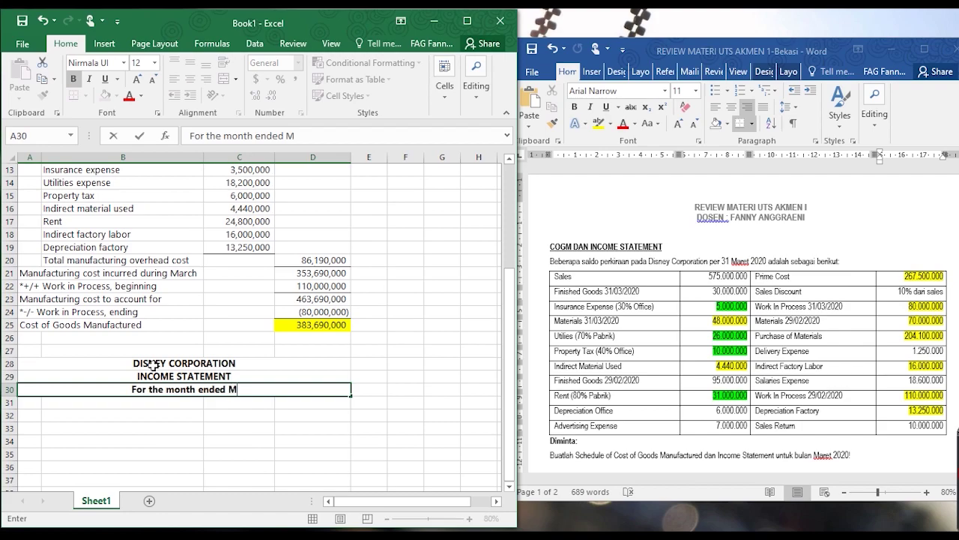
type("arch 31, 2020")
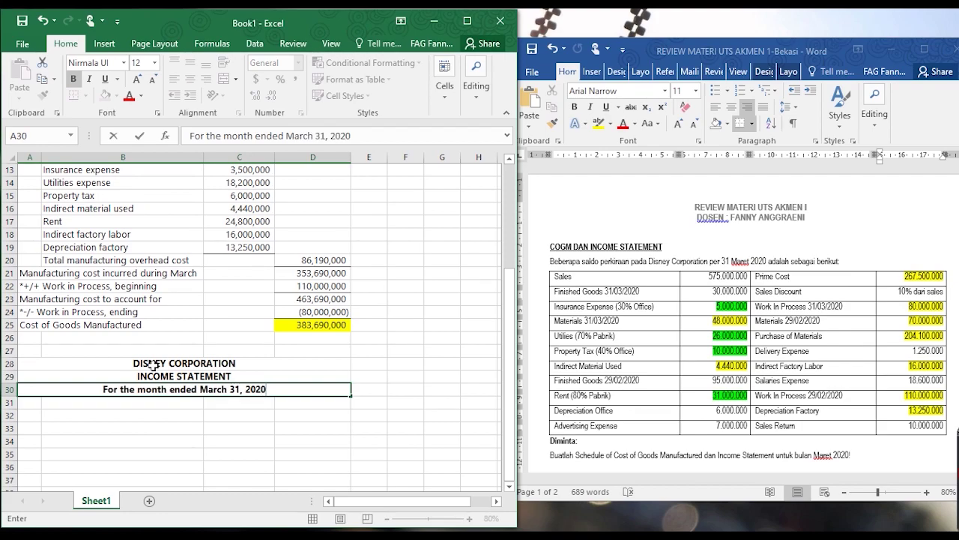
key("Return")
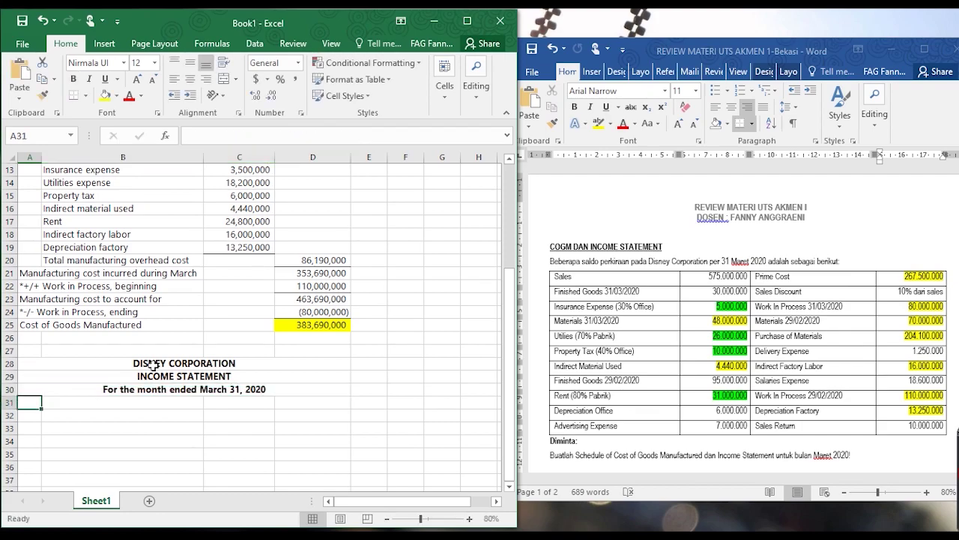
Enter the section heading "SALES" in A32 and make it bold
key("Return")
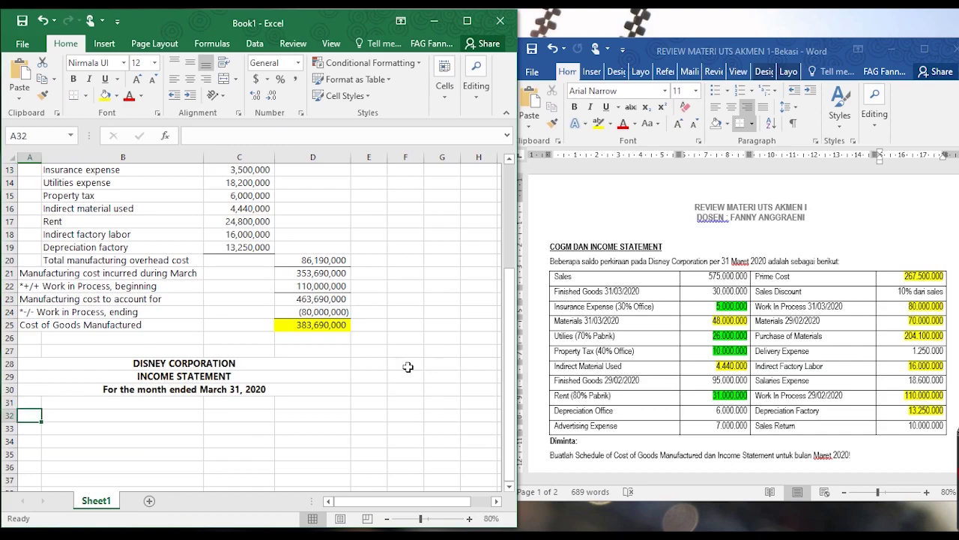
scroll(258, 401, "up", 4)
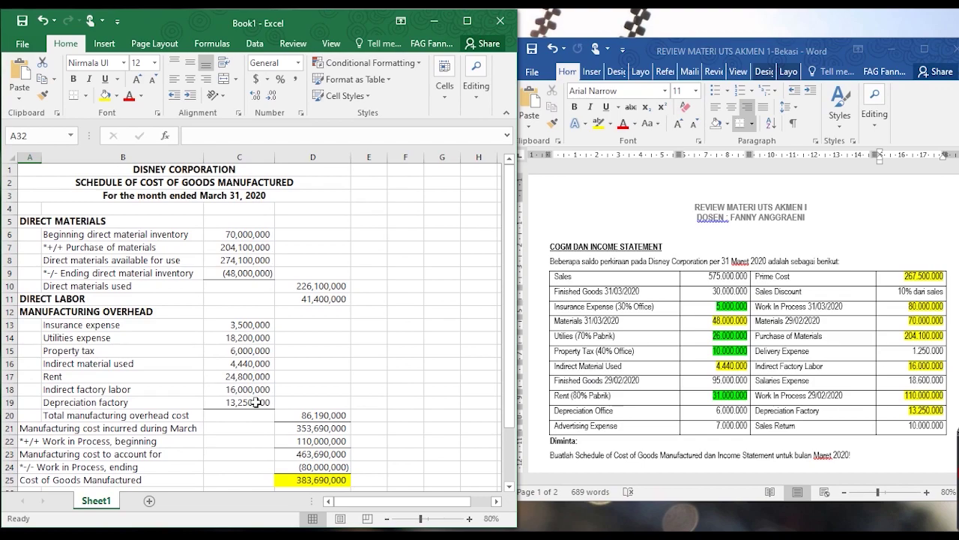
scroll(258, 401, "down", 5)
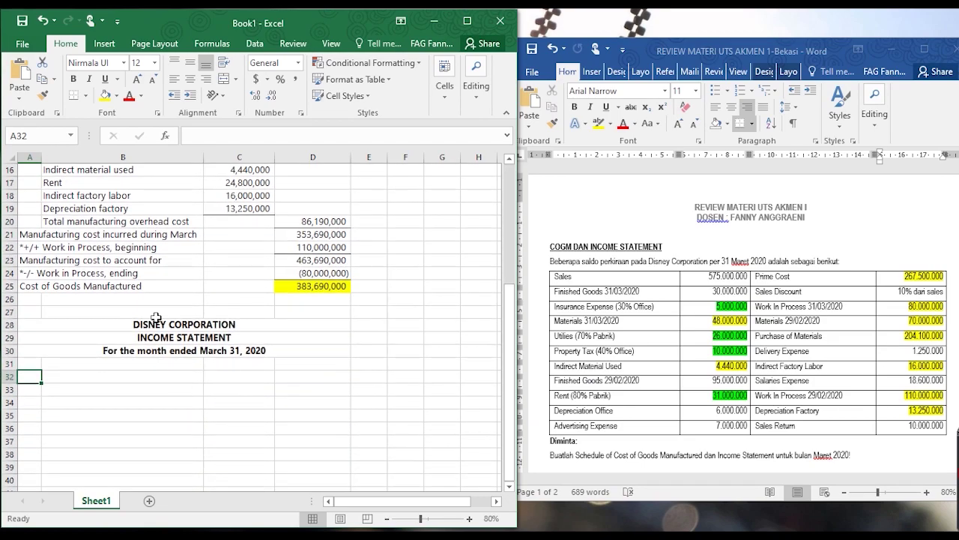
type("SALES")
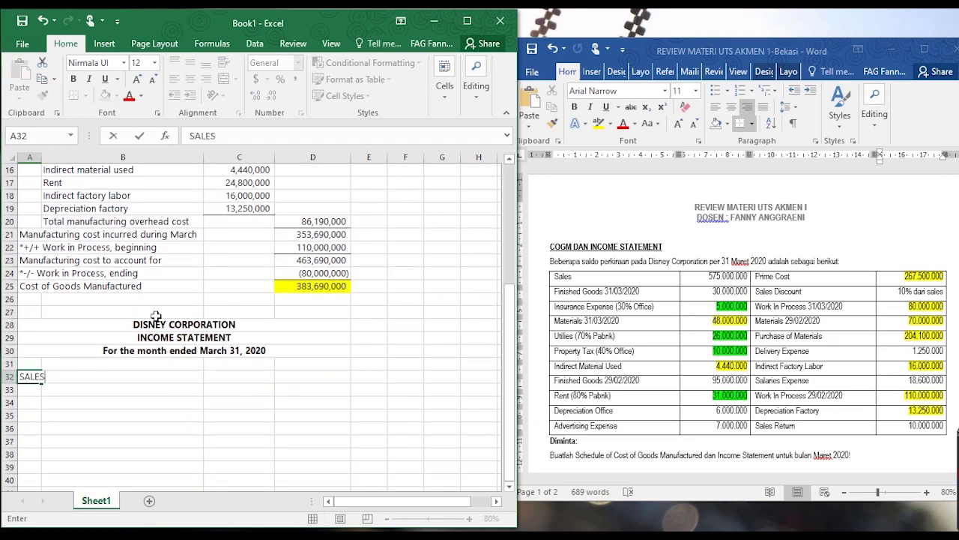
key("Tab")
left_click(25, 374)
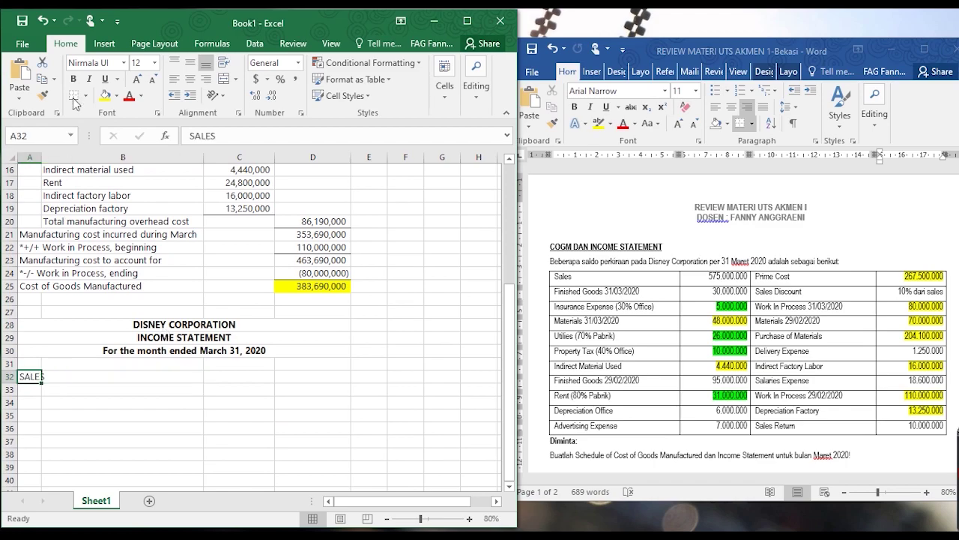
left_click(72, 78)
Enter the line label "Sales" in B33 under the SALES heading
left_click(58, 385)
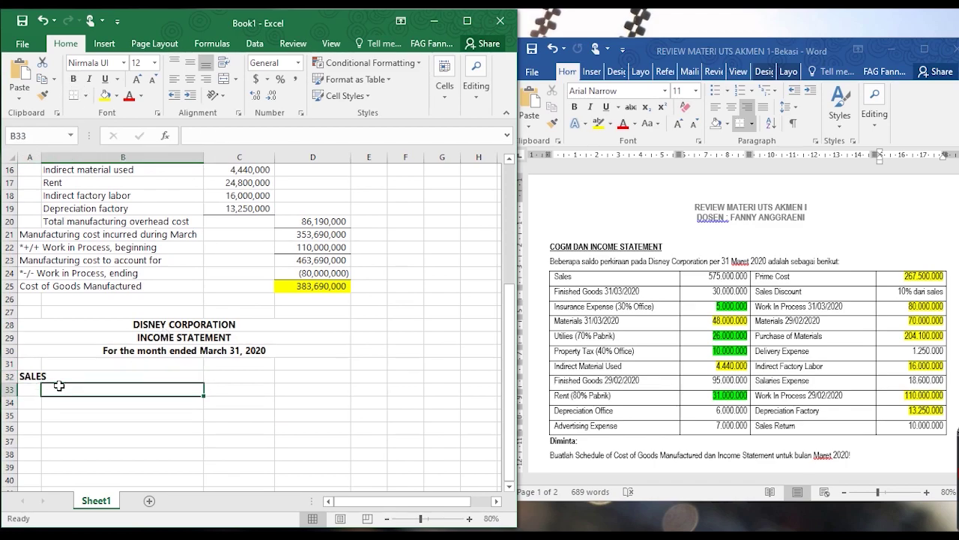
left_click(710, 282)
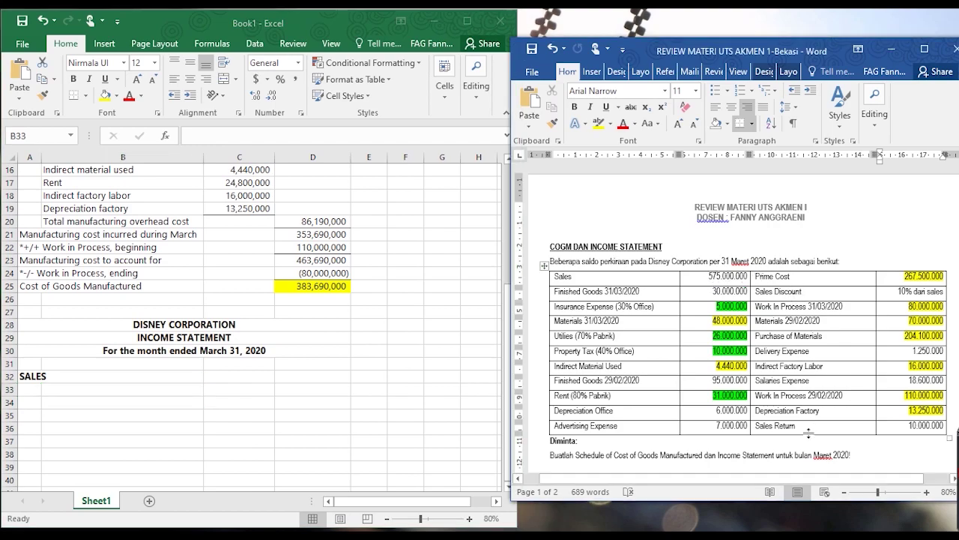
left_click(82, 391)
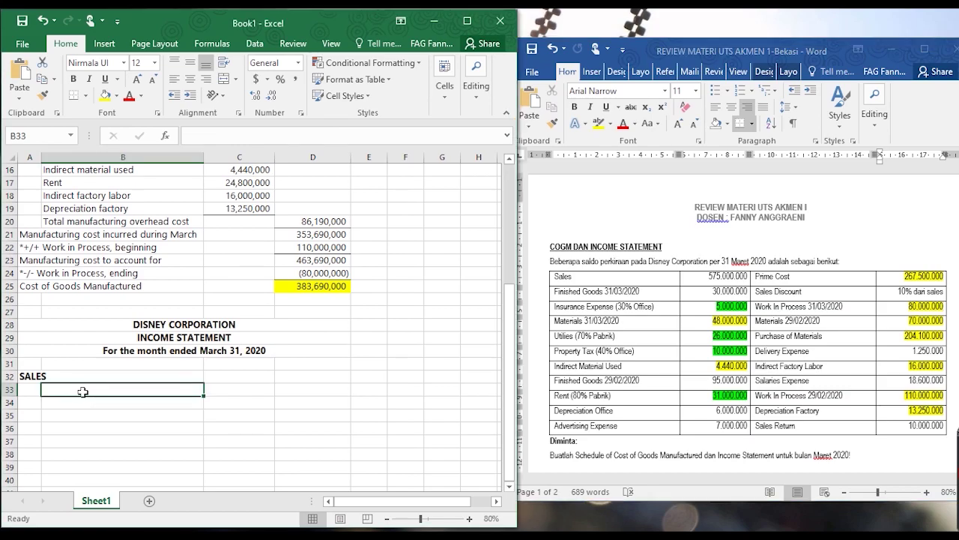
type("Sales")
key("Tab")
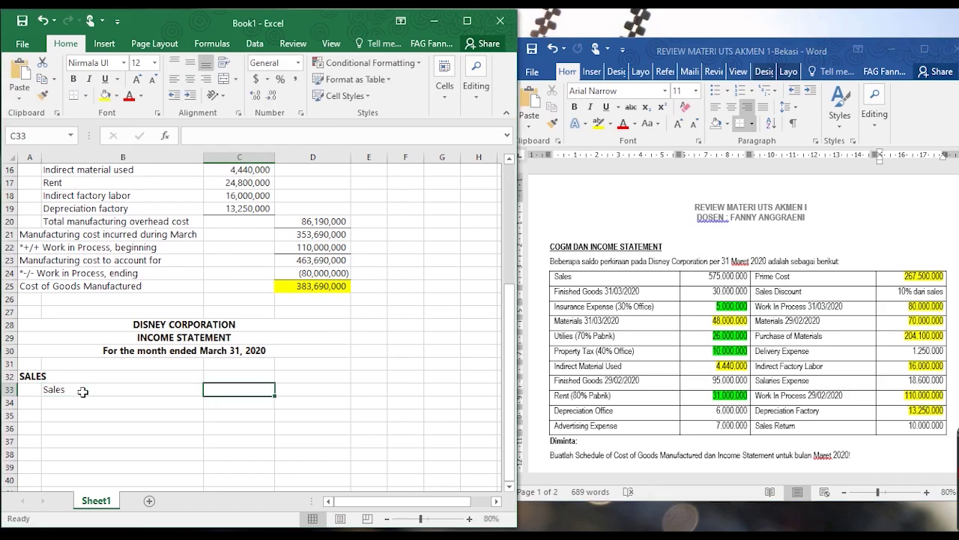
Switch to Word and highlight the Sales balance of 575.000.000 in yellow in the table
left_click(691, 279)
left_click_drag(709, 276, 748, 277)
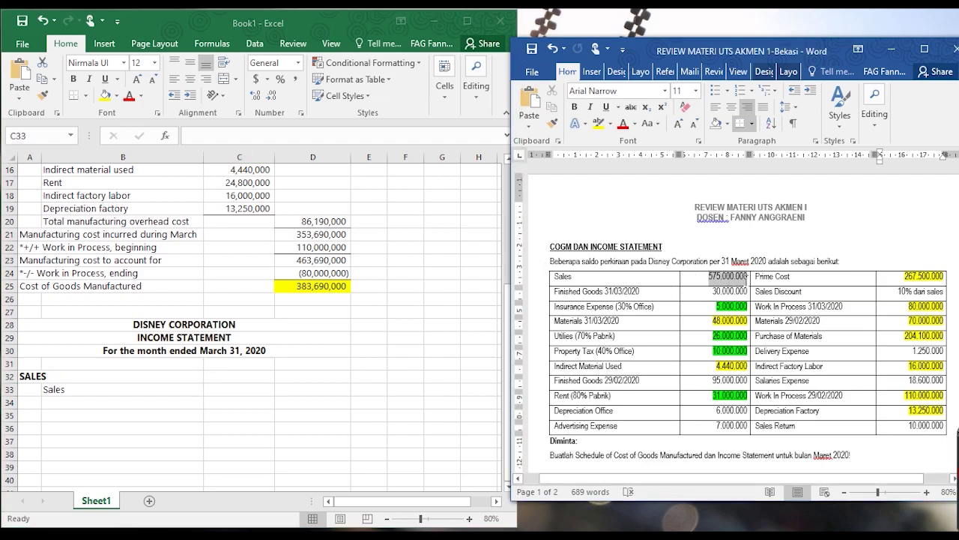
left_click(597, 124)
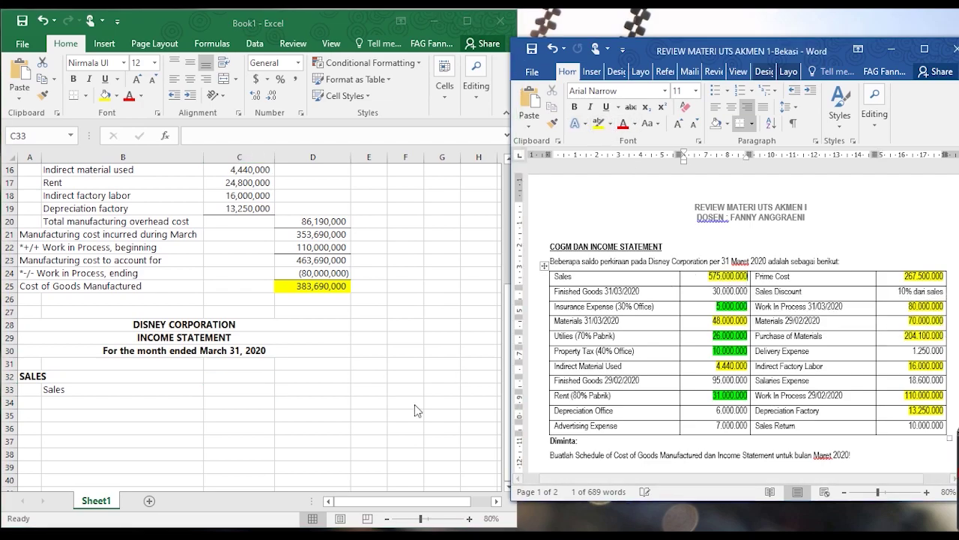
Back in Excel, enter 575000000 in C33 and format C33:D45 with thousands separators and no decimals
left_click(247, 384)
type("575000000")
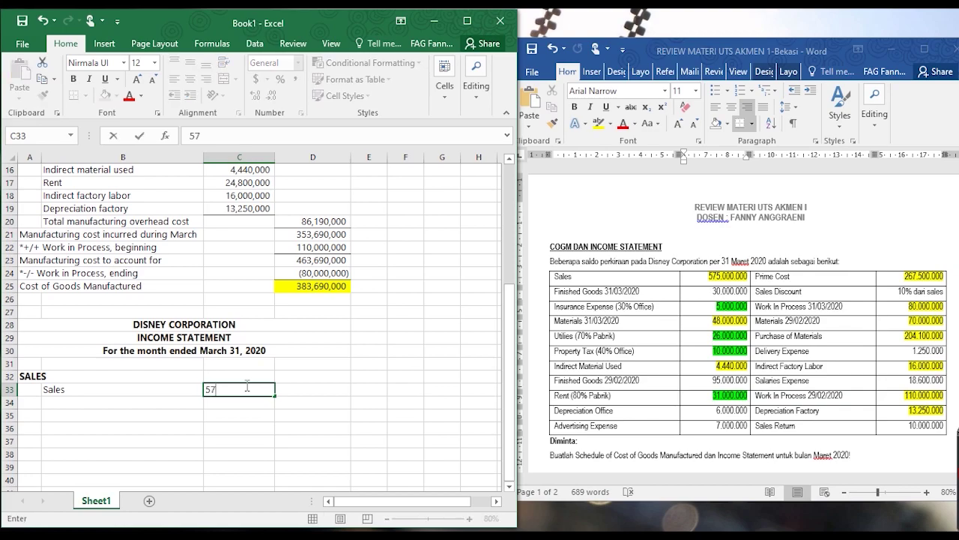
key("Tab")
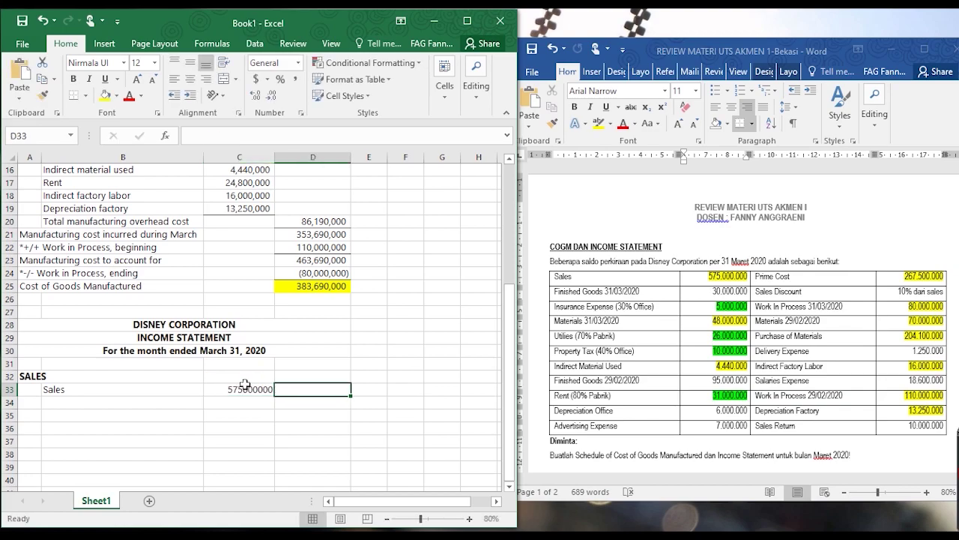
scroll(246, 384, "down", 2)
left_click_drag(240, 313, 307, 472)
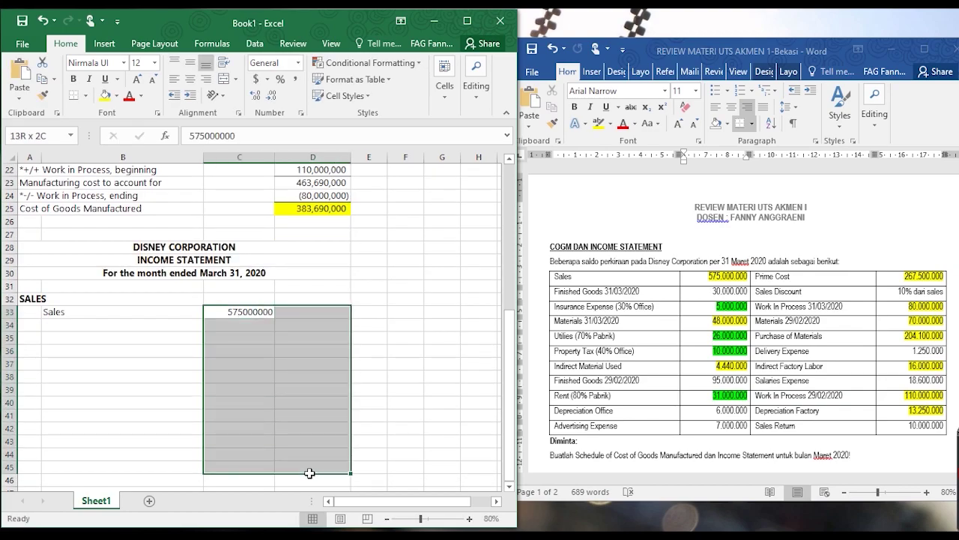
left_click(294, 79)
left_click(271, 96)
left_click(272, 96)
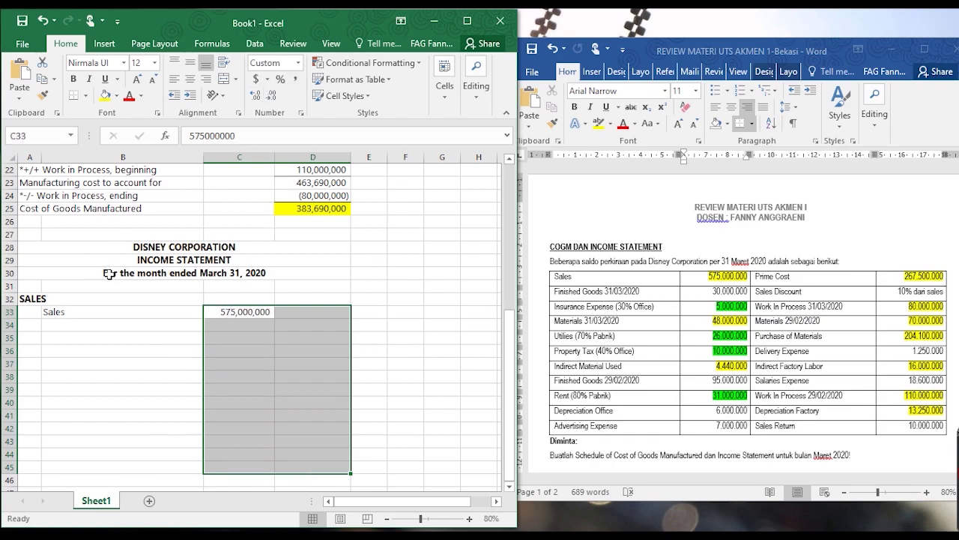
Highlight the Sales Discount entry "10% dari sales" in yellow in the Word table
left_click(98, 337)
left_click(178, 325)
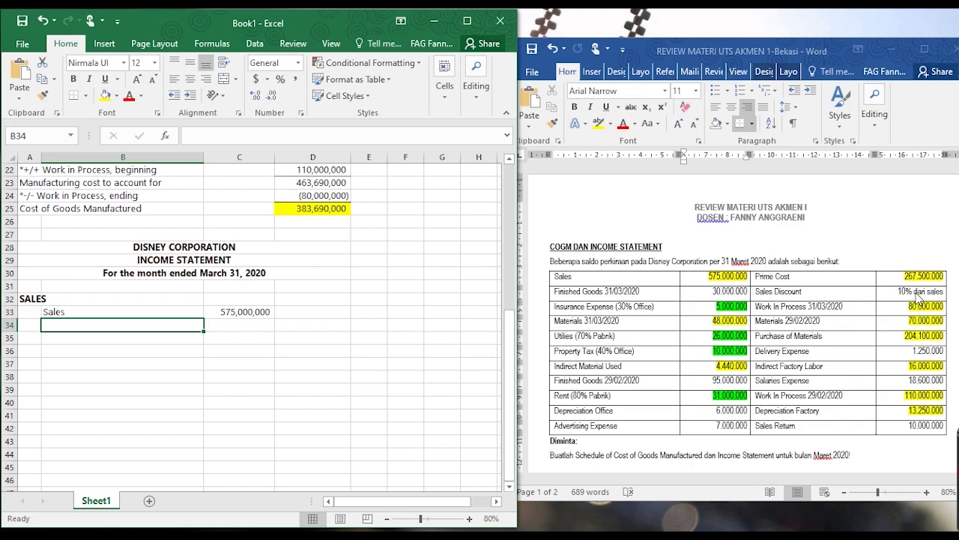
left_click(874, 304)
left_click_drag(896, 295, 945, 294)
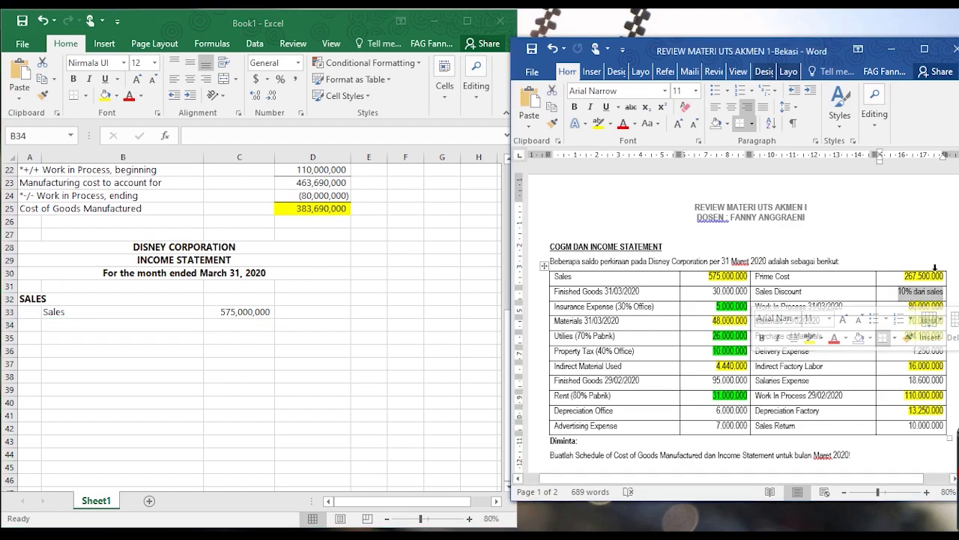
left_click(601, 127)
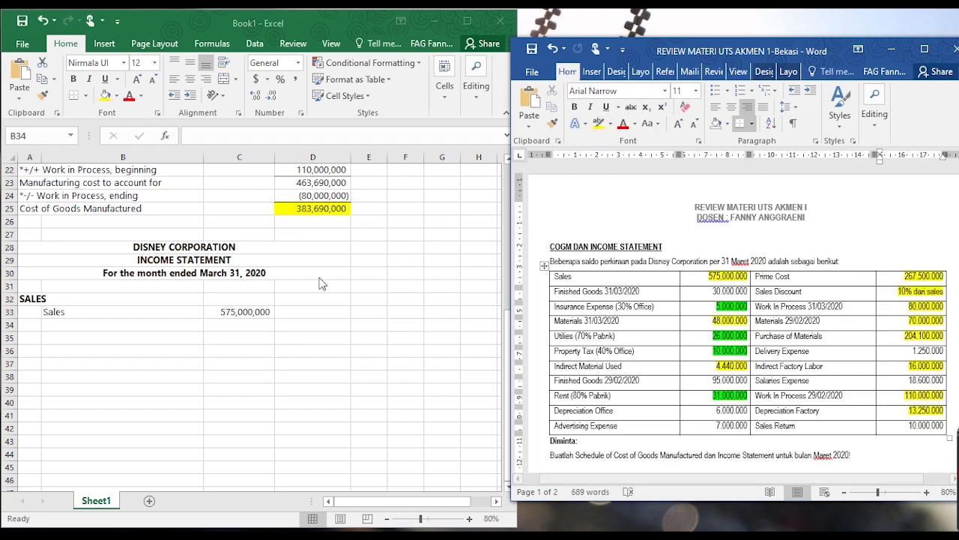
In Excel, enter the label "*-/-Sales Discount" in B34 and calculate the discount in C34 as 10% of the sales in C33
left_click(185, 331)
type("*")
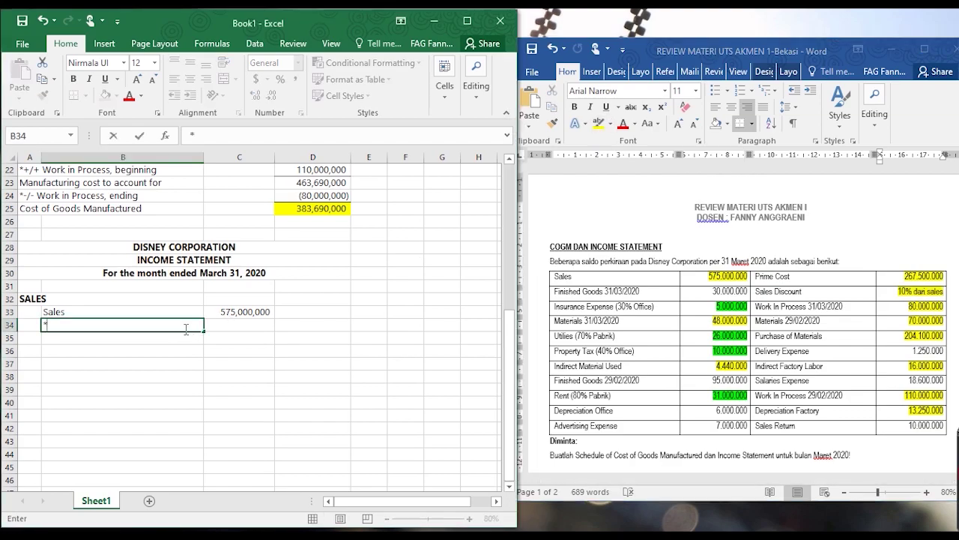
type("-/-Sales Discount")
key("Tab")
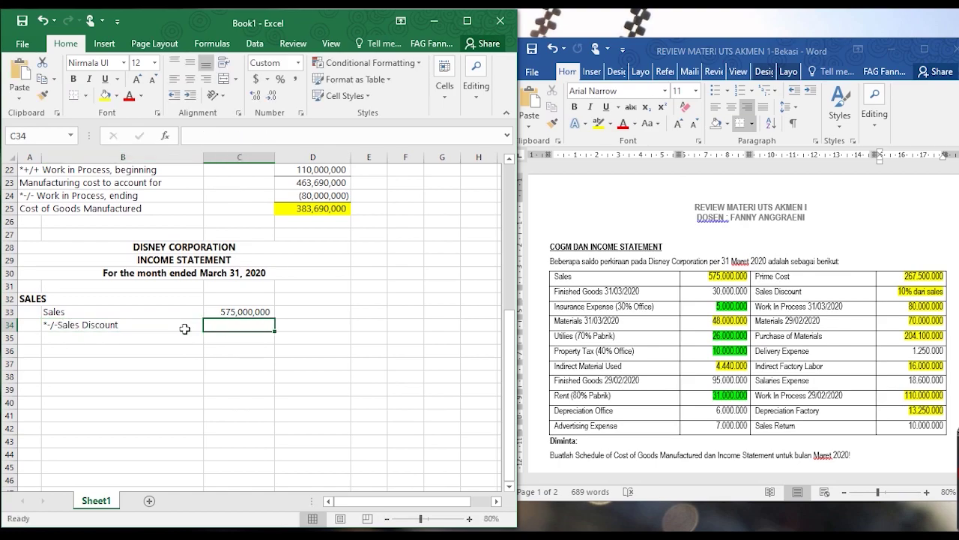
type("=10%*")
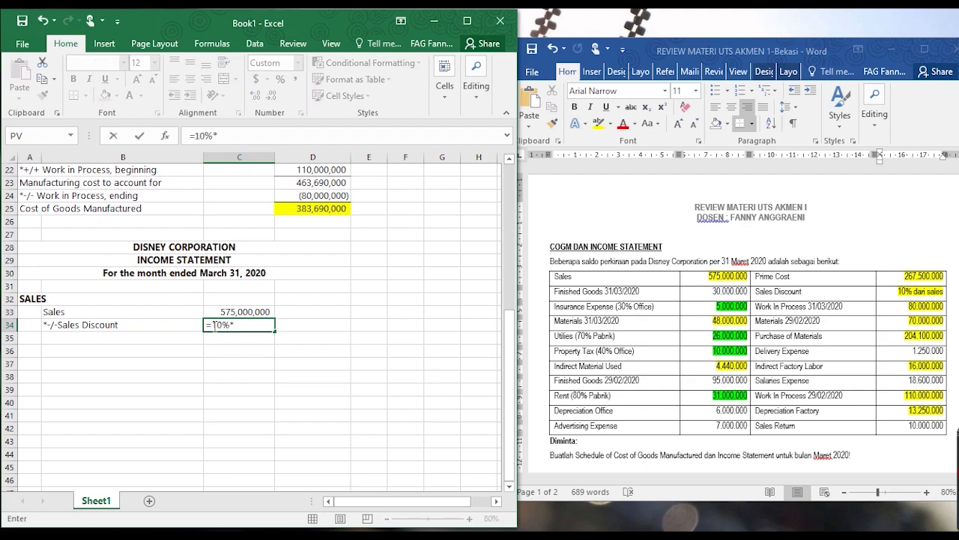
left_click(256, 312)
key("Return")
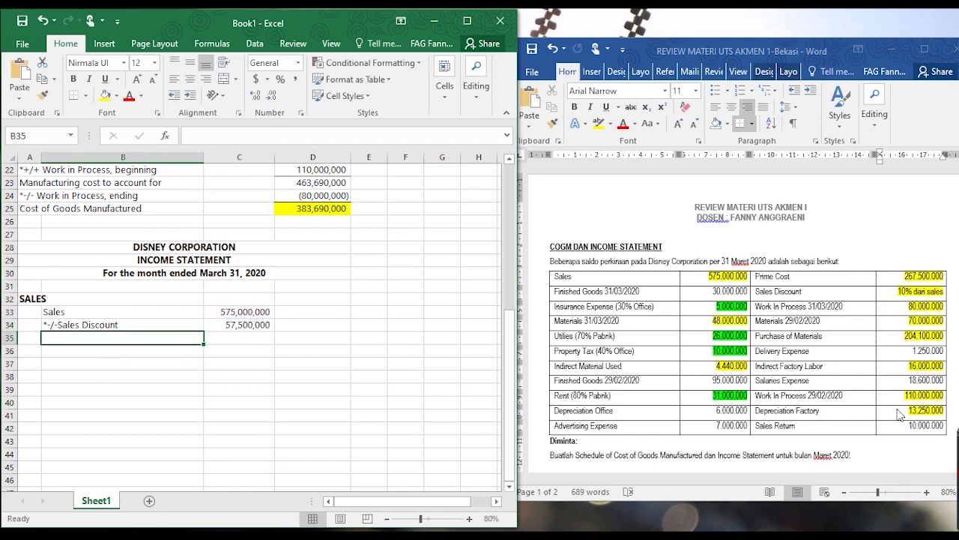
Switch to Word and highlight the Sales Return balance of 10.000.000 in yellow in the table
left_click(897, 432)
left_click_drag(908, 425, 943, 425)
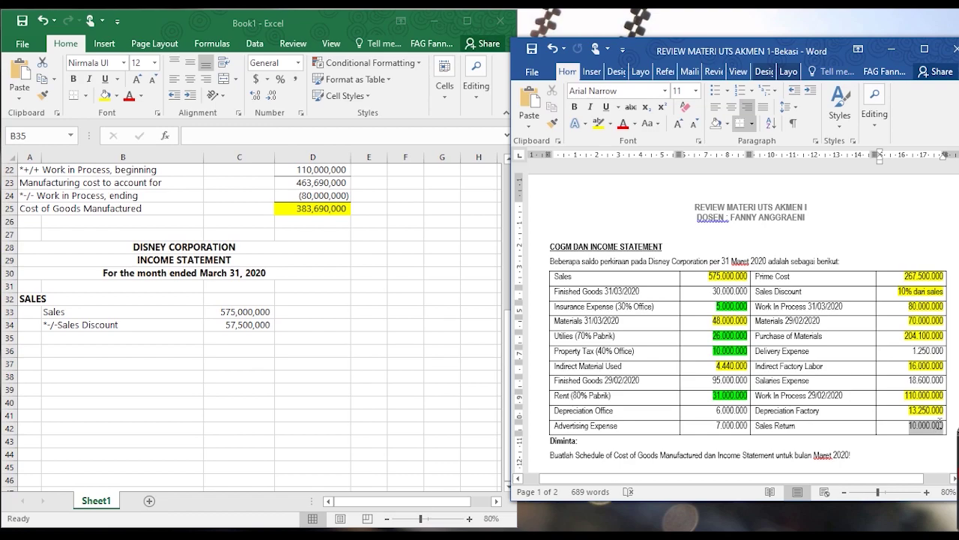
left_click(598, 123)
Back in Excel, enter the label "*-/-Sales Return" in B35 and the amount 10000000 in C35
left_click(160, 338)
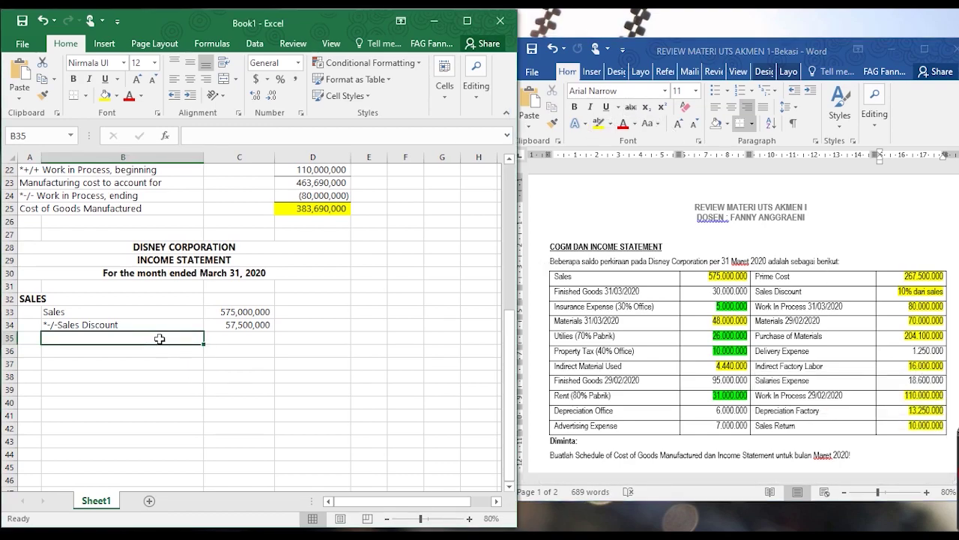
type("-")
key("BackSpace")
type("*-/-Sales Return")
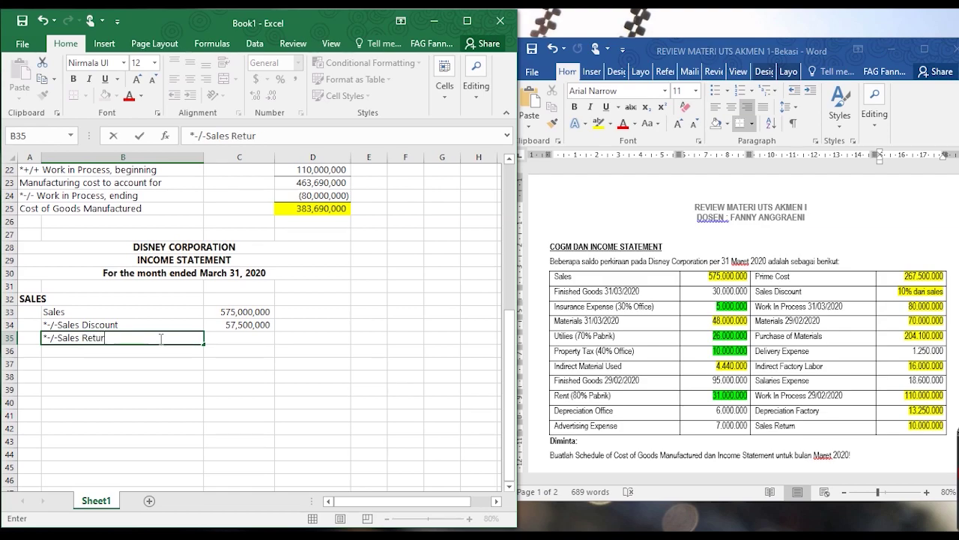
key("Tab")
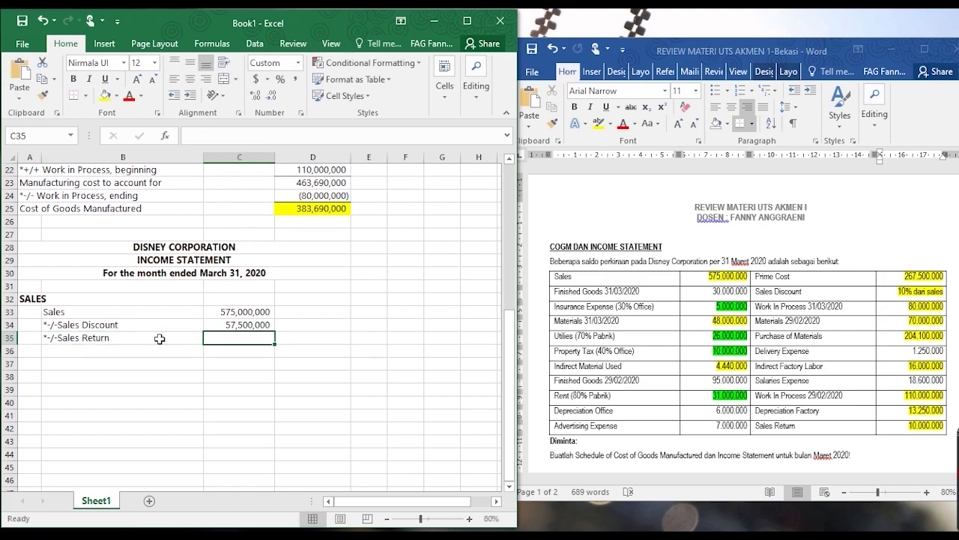
type("10000000")
key("Down")
Enter the label "Net Sales" in B36 and begin a formula in D36
key("Left")
type("N")
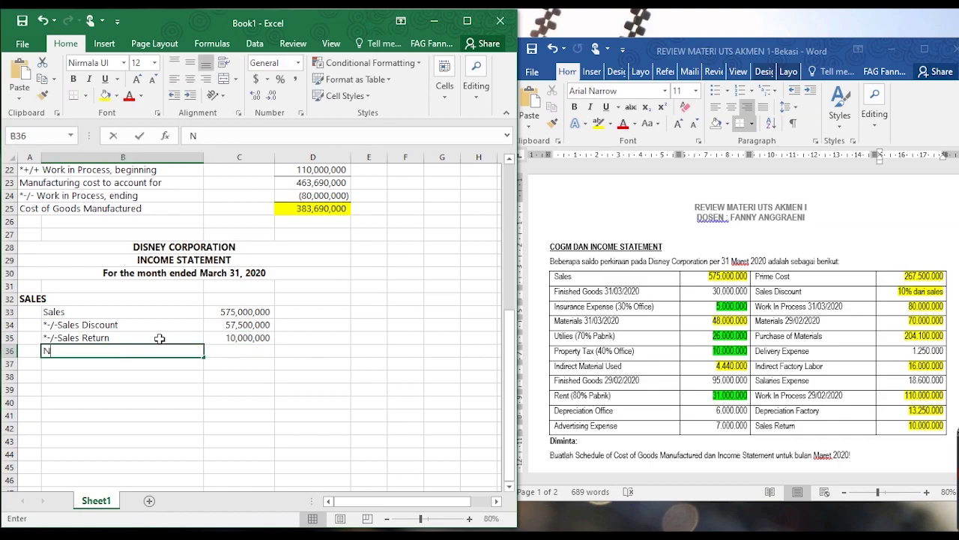
type("et Sales")
key("Tab")
key("Tab")
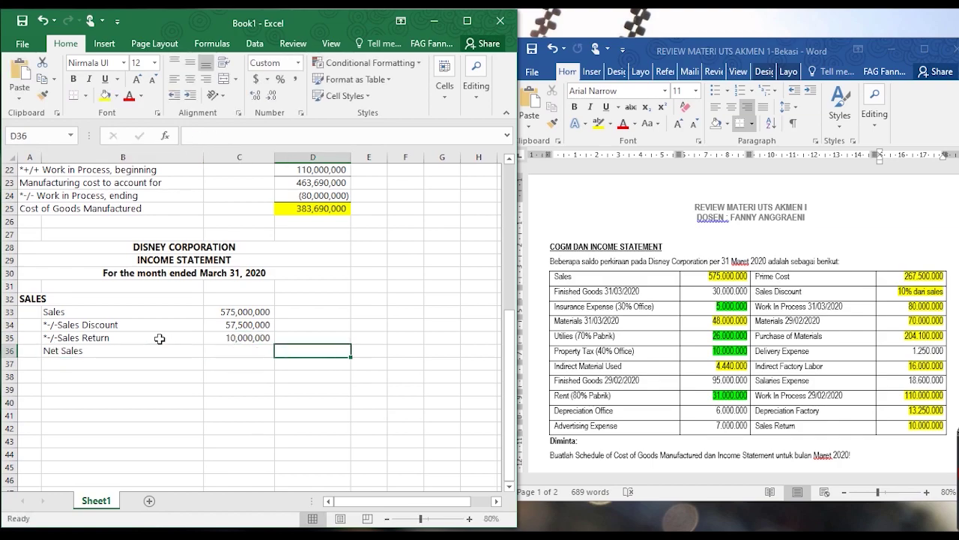
type("=")
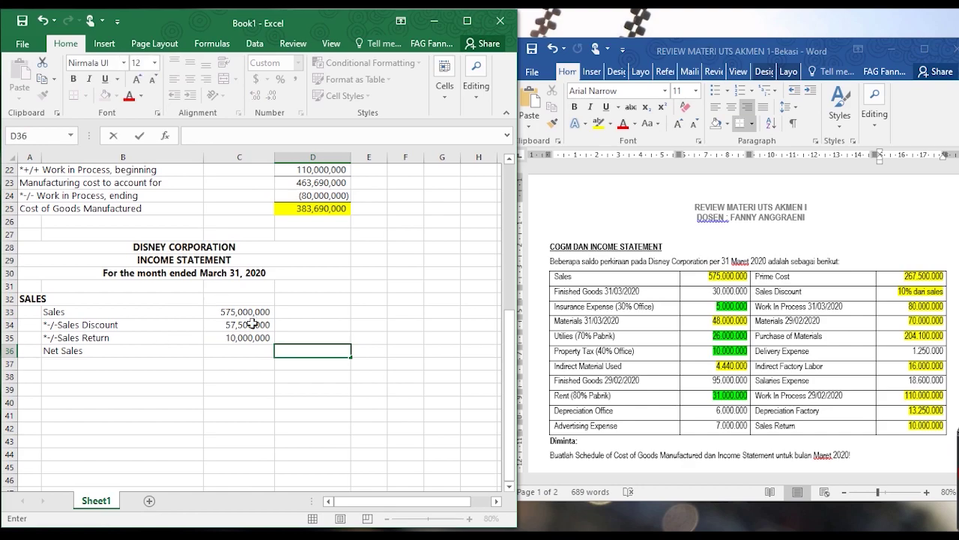
Make the deductions negative by changing C34 to =-(10%*C33) and the sales return in C35 to =-10000000
left_click(253, 324)
left_click(196, 135)
type("(10%*C33")
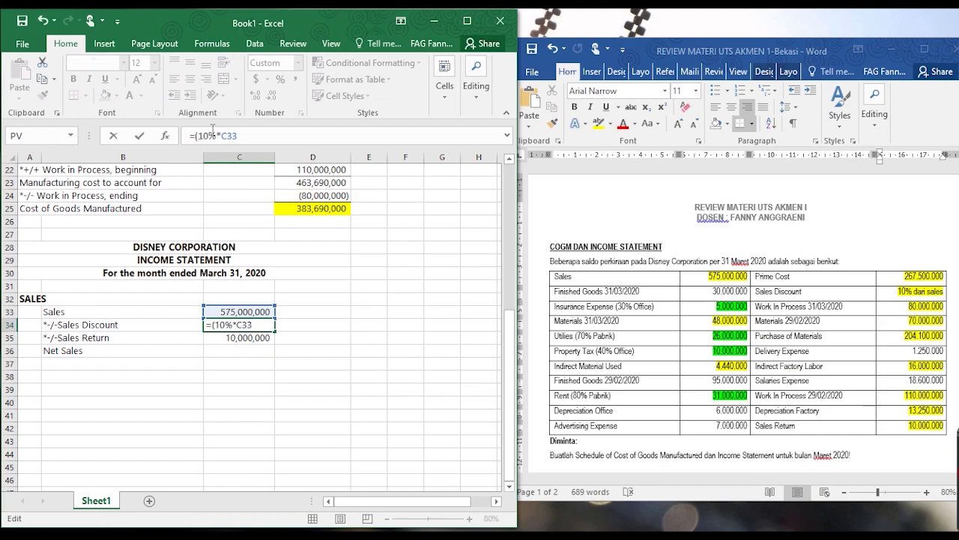
type("-")
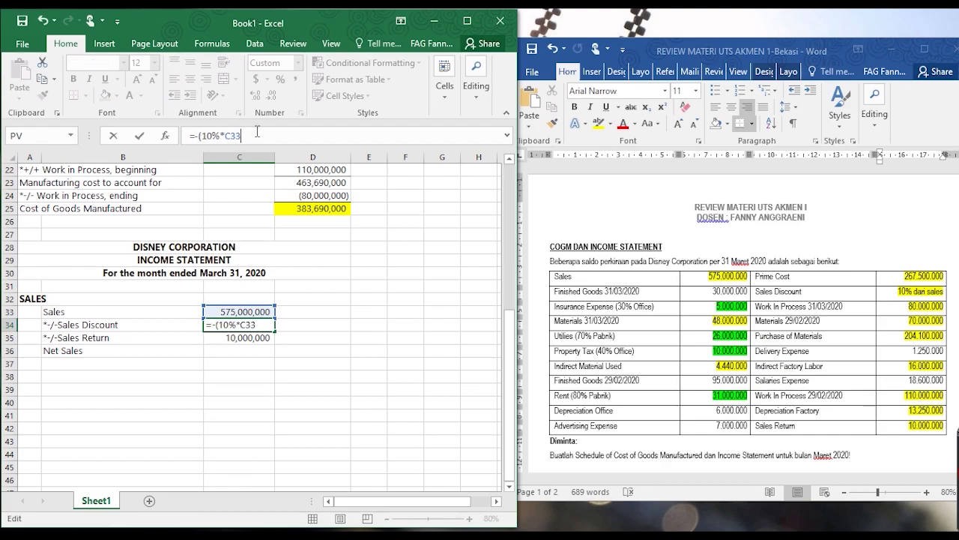
type(")")
key("Return")
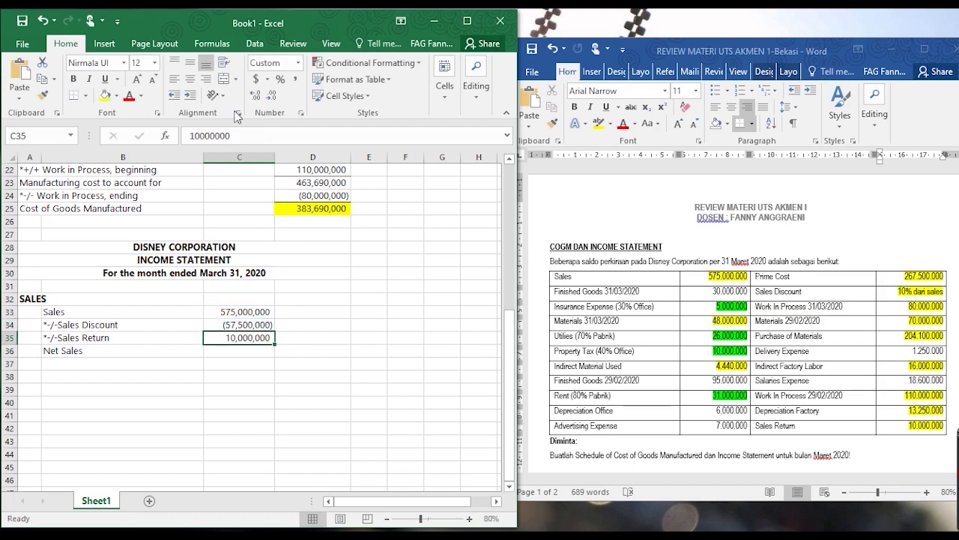
left_click(192, 135)
type("=-")
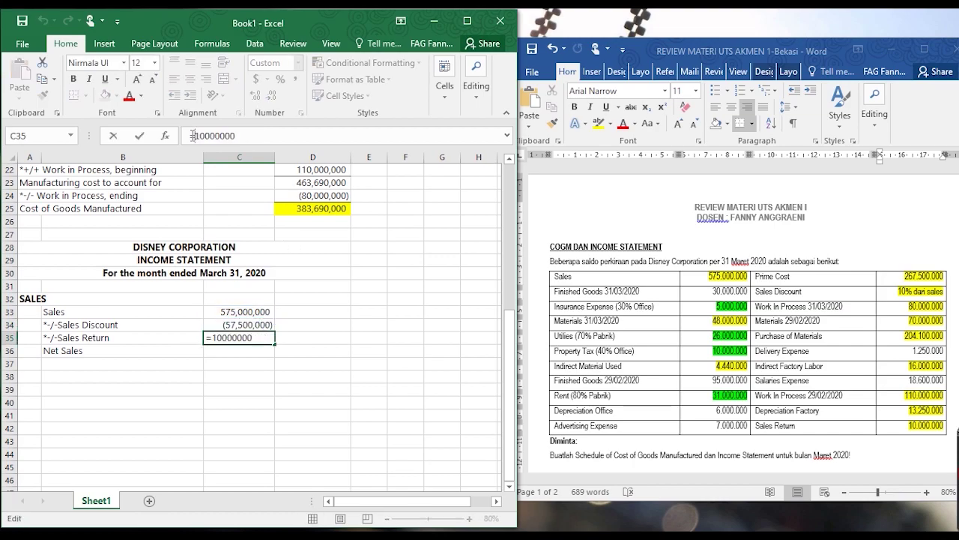
key("Tab")
Calculate net sales in D36 as the sum of C33:C35
left_click(322, 356)
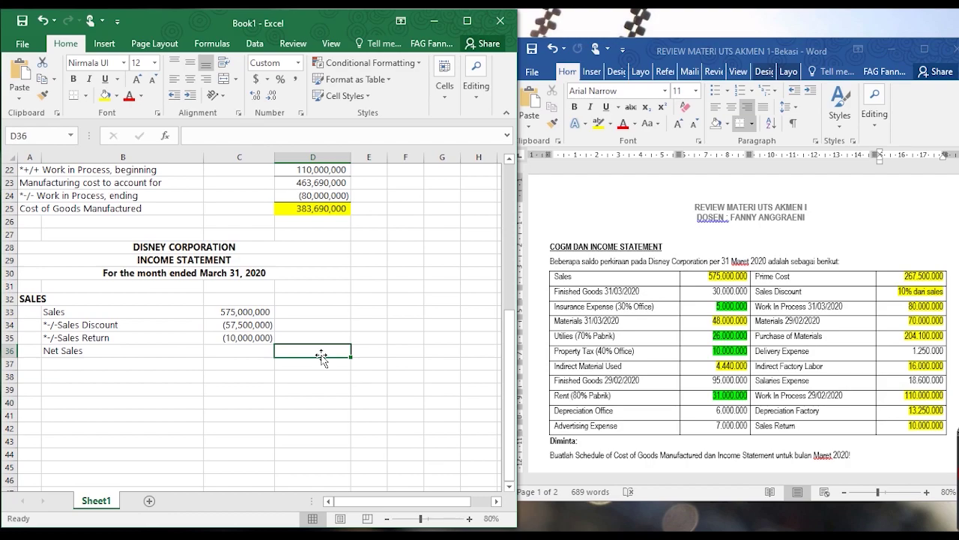
type("=SUM(")
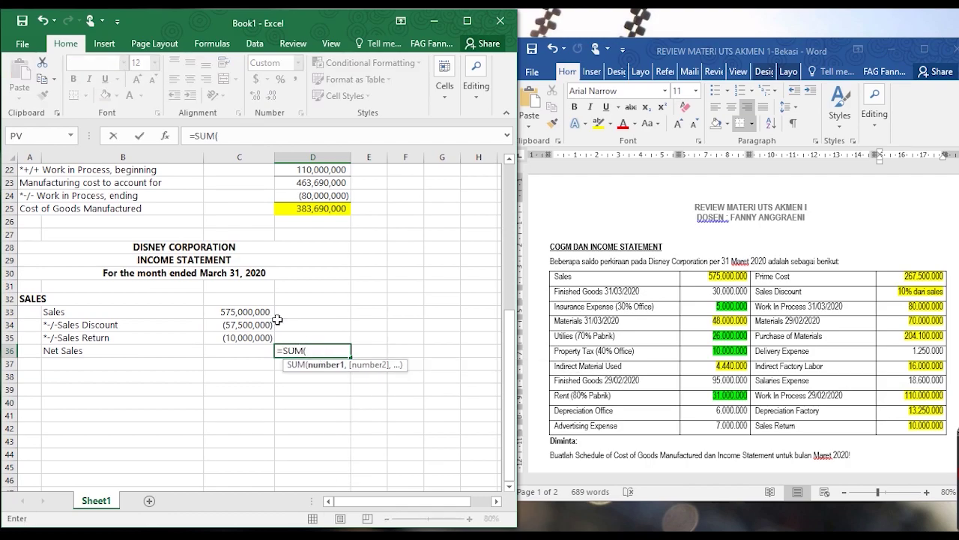
left_click_drag(241, 308, 244, 332)
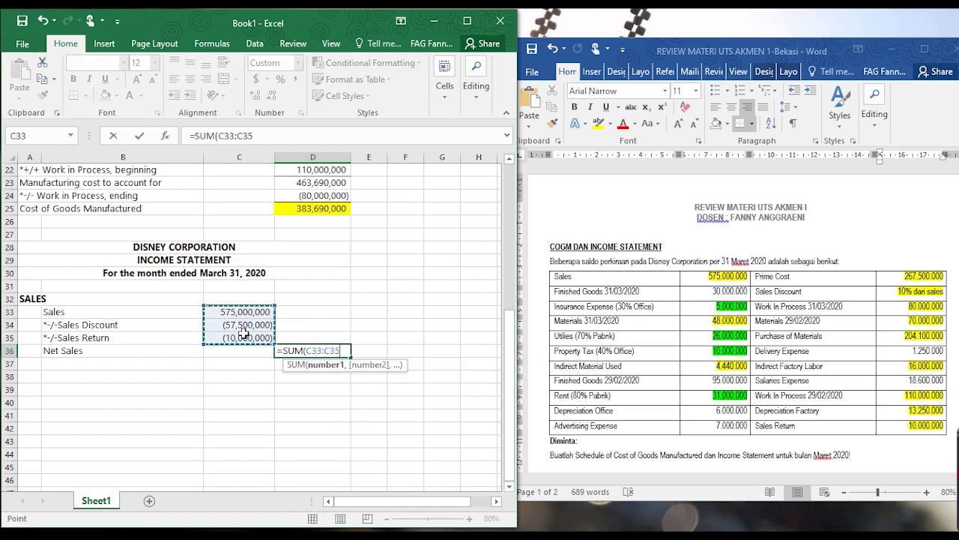
key("Return")
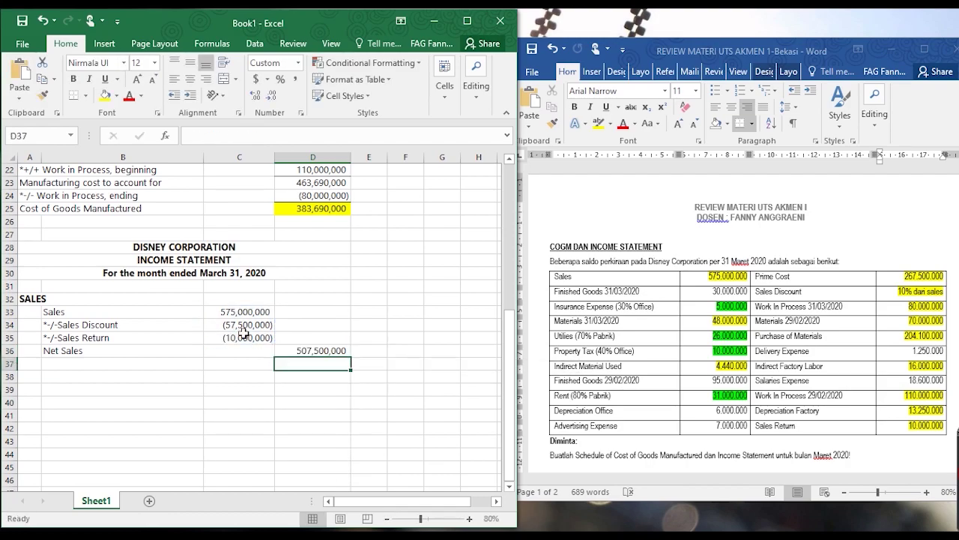
Add the bold section heading "COST OF GOODS SOLD" in A37
left_click(22, 365)
type("COST OF GOODS SOLD")
key("Return")
key("Up")
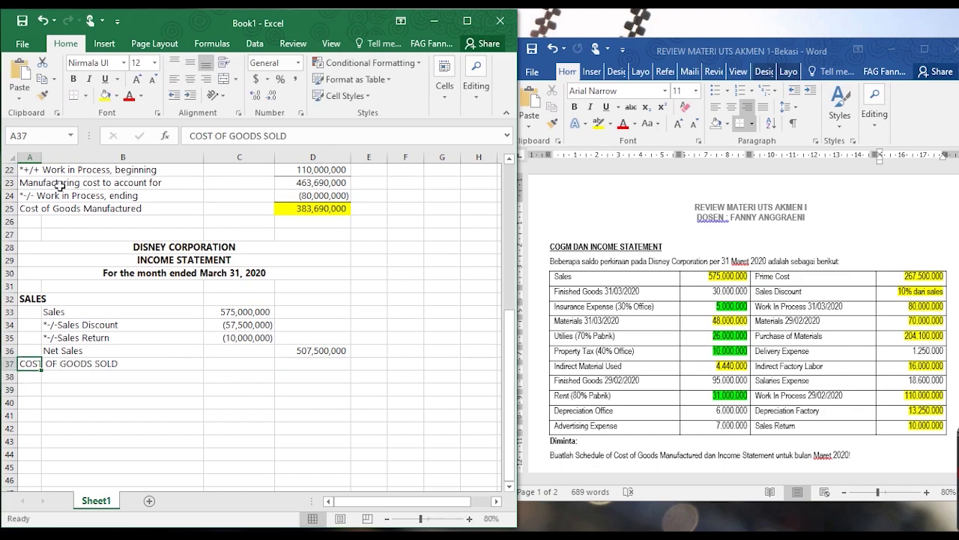
left_click(72, 79)
Enter the label "Beginning finished goods inventory" in B38
left_click(53, 376)
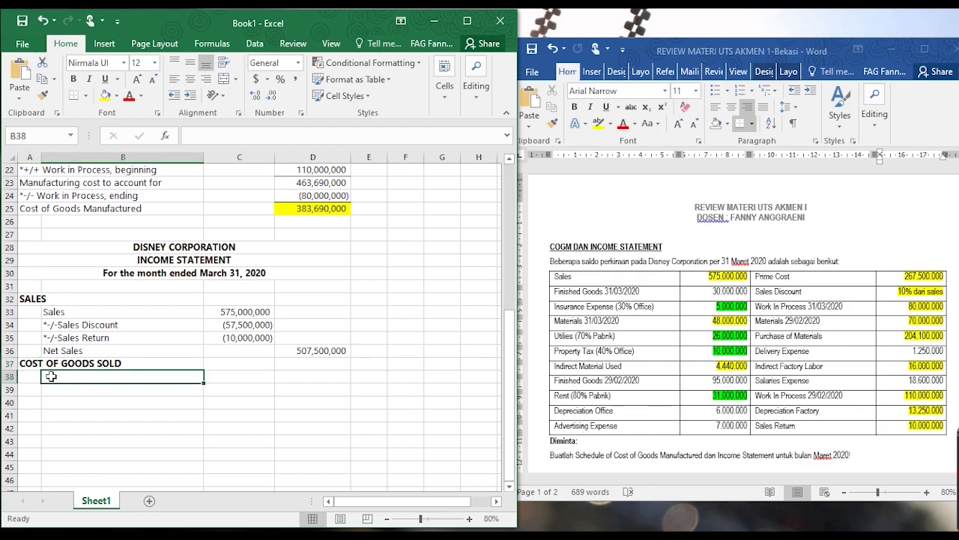
type("Beginni")
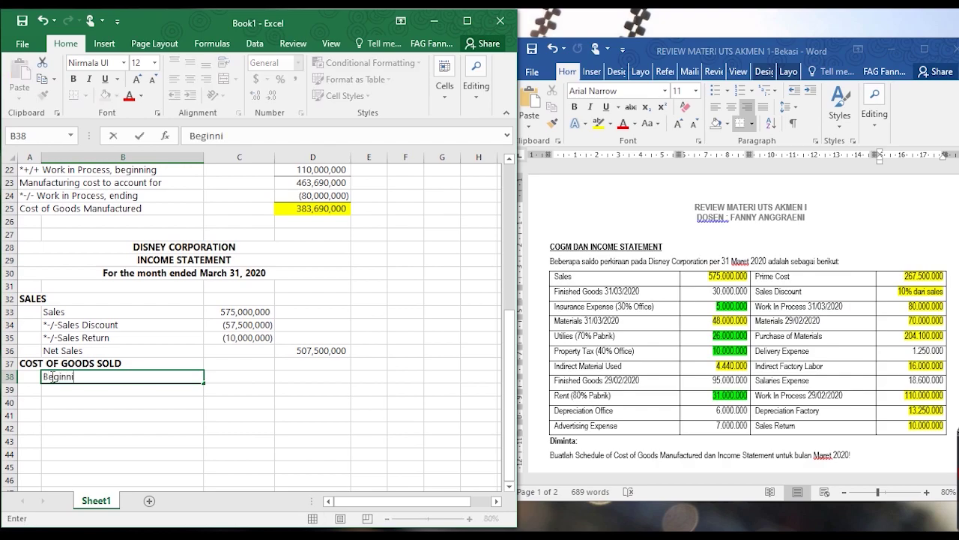
type("ng finished goods in")
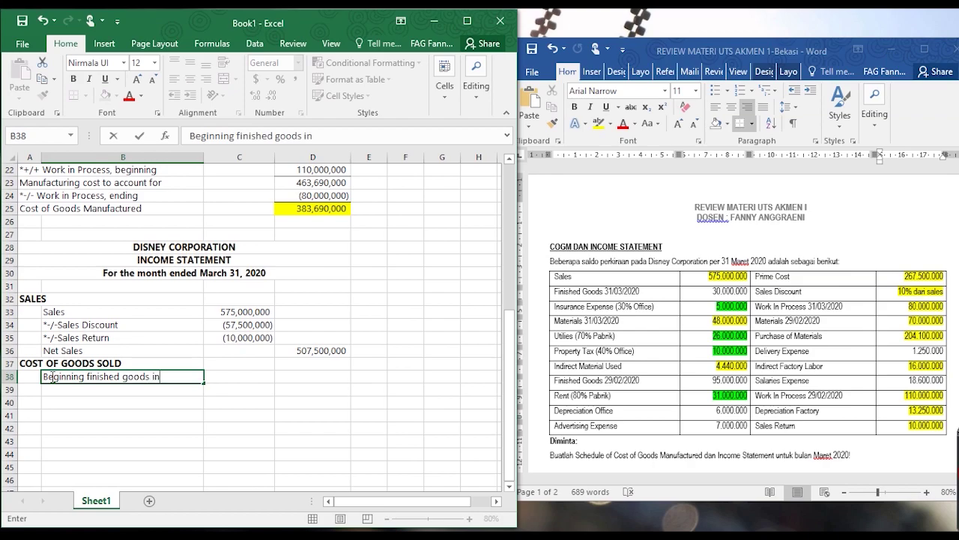
type("ventory")
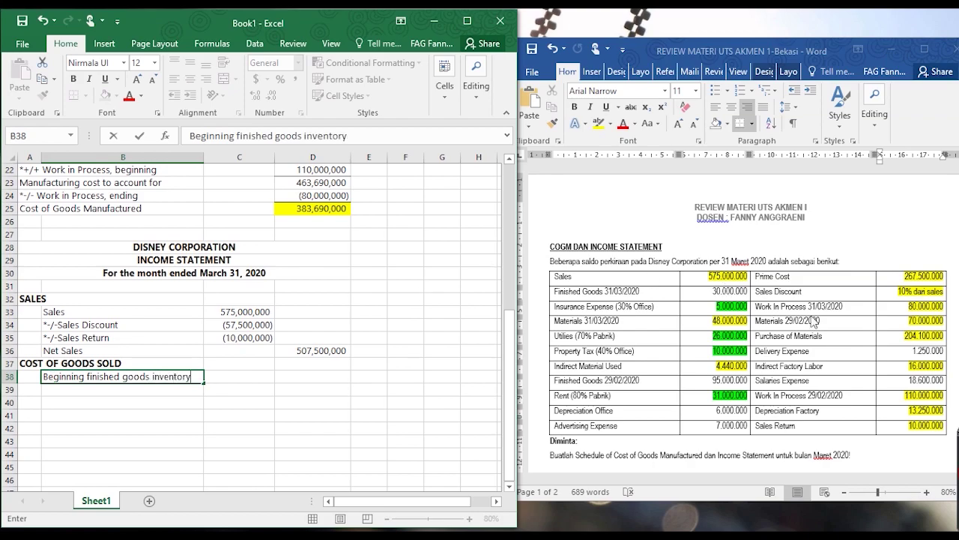
In Word, highlight the Finished Goods 29/02/2020 balance in yellow, and back in Excel enter 95000000 in C38
left_click(708, 380)
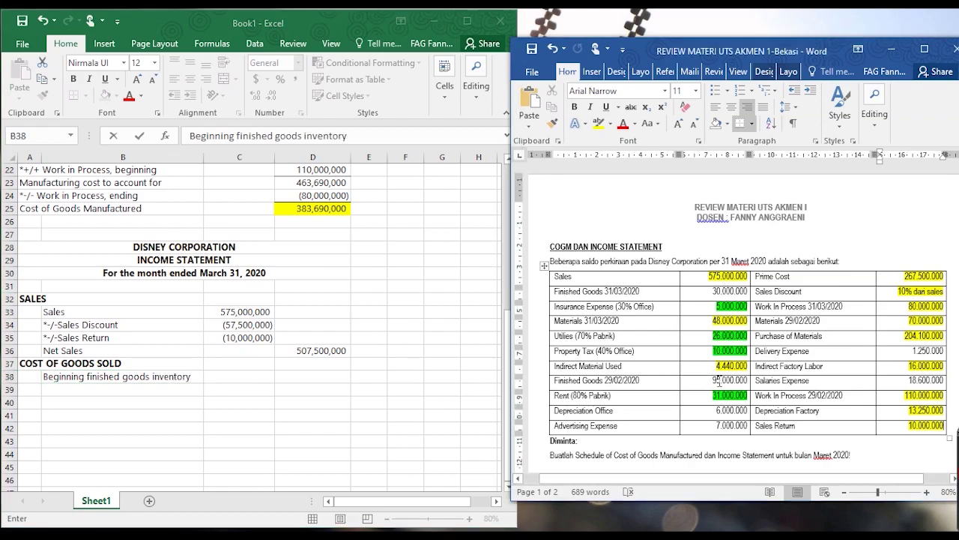
left_click(598, 123)
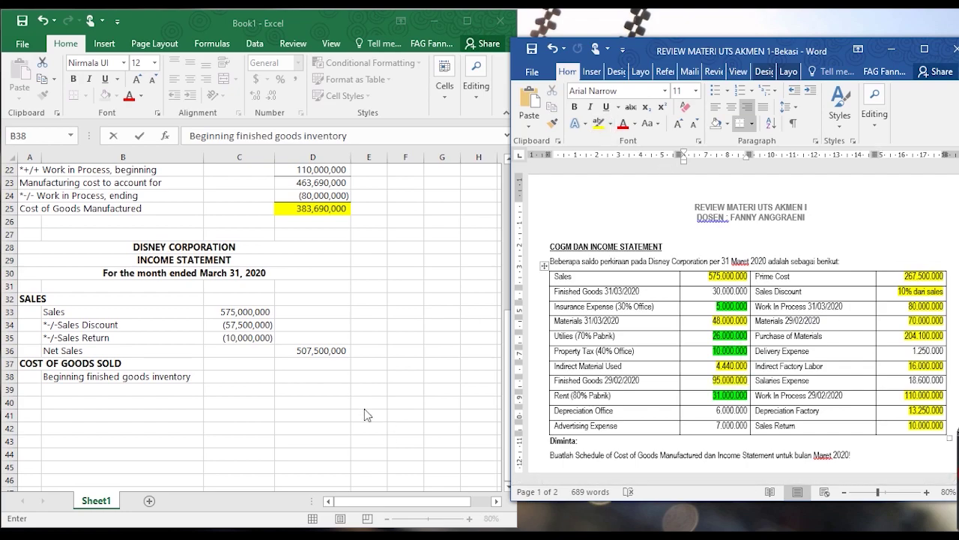
left_click(258, 374)
left_click(248, 375)
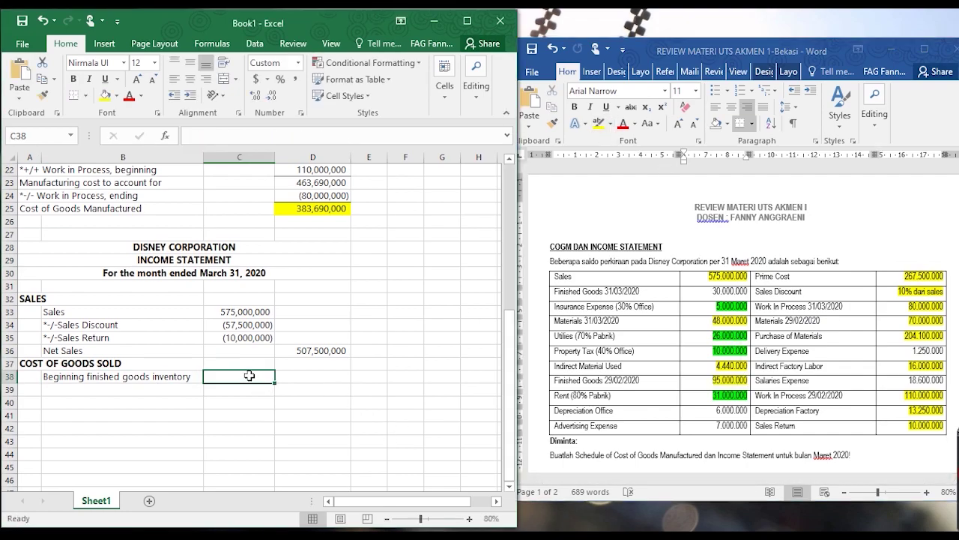
type("95,000,")
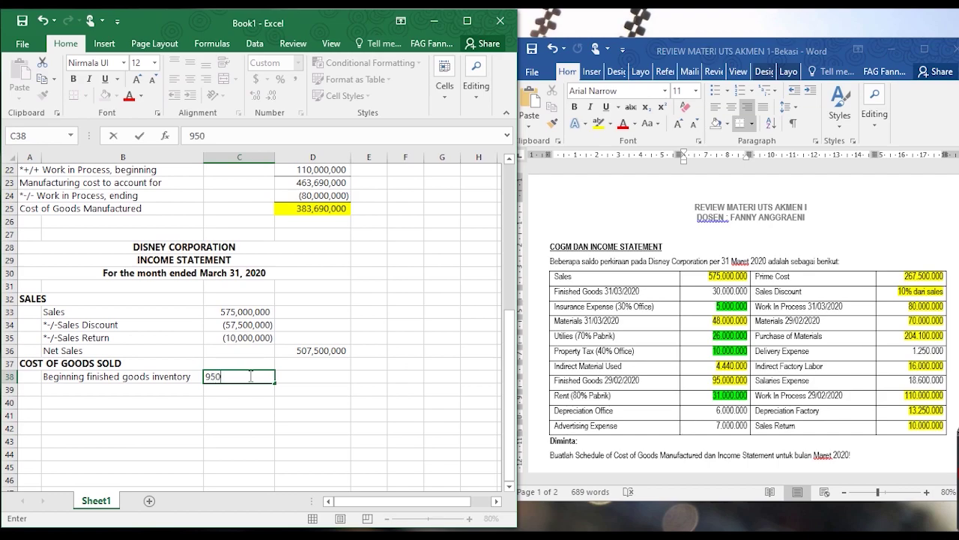
type("00000")
key("Return")
Enter the label "*+/+ Cost of Goods Manufactured" in B39 and link C39 to the cost of goods manufactured in D25
key("Left")
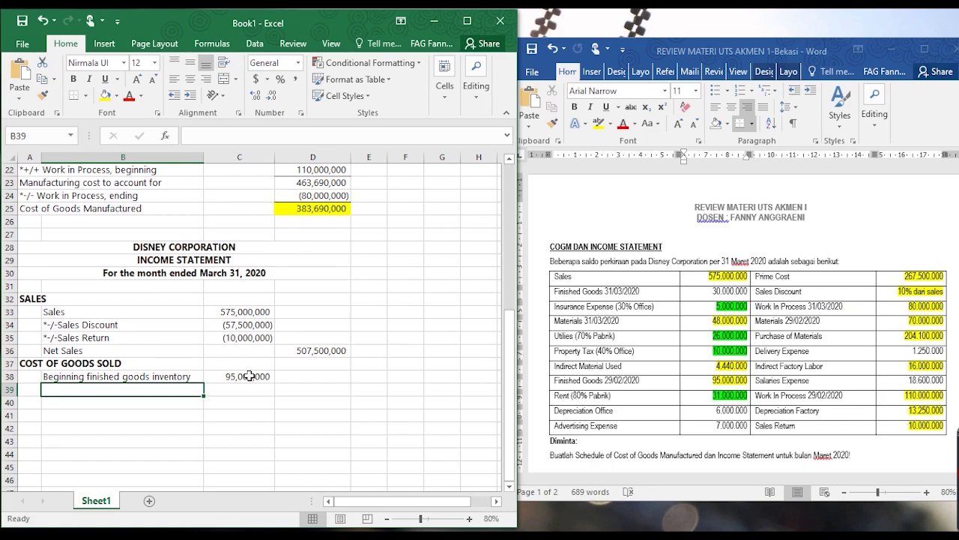
type("*")
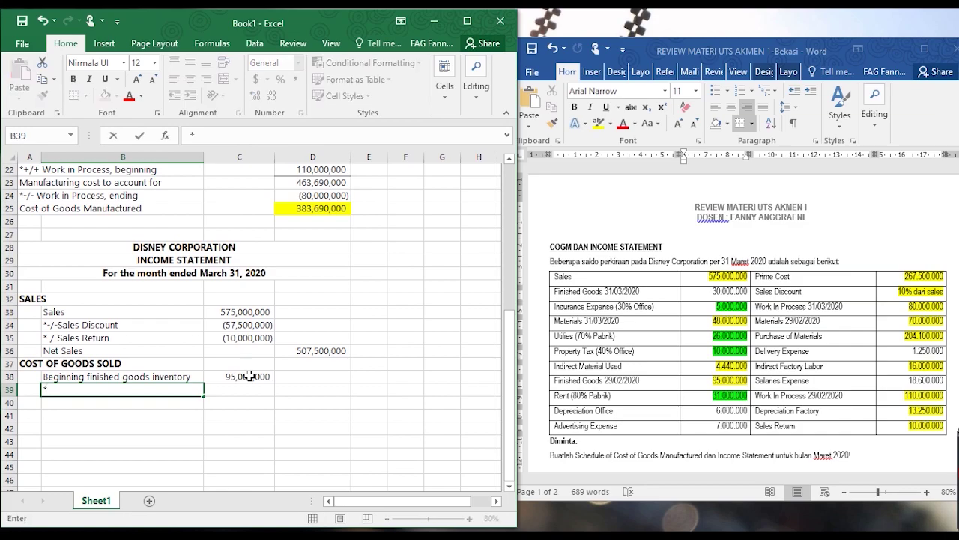
type("+/+ Cost of Goods Manufactured")
key("Tab")
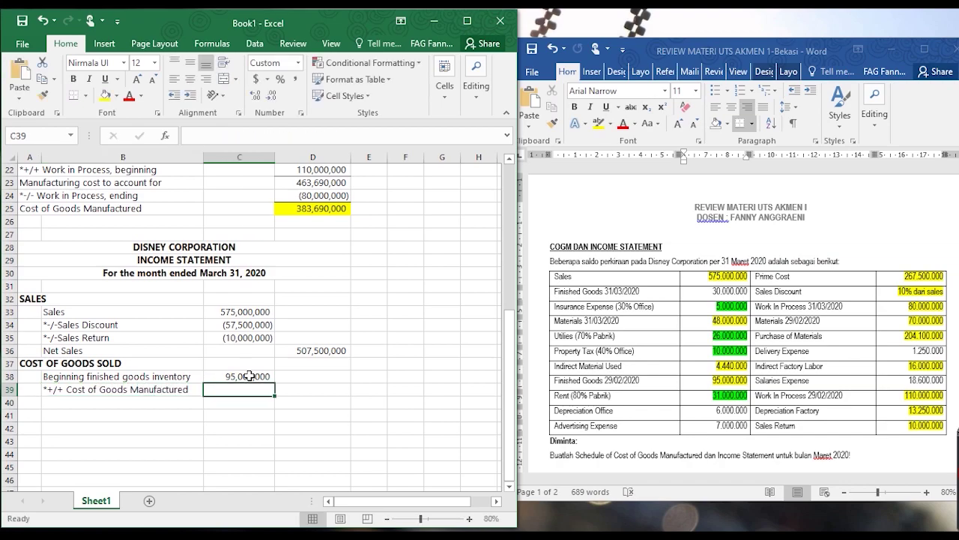
type("=")
left_click(318, 212)
key("Return")
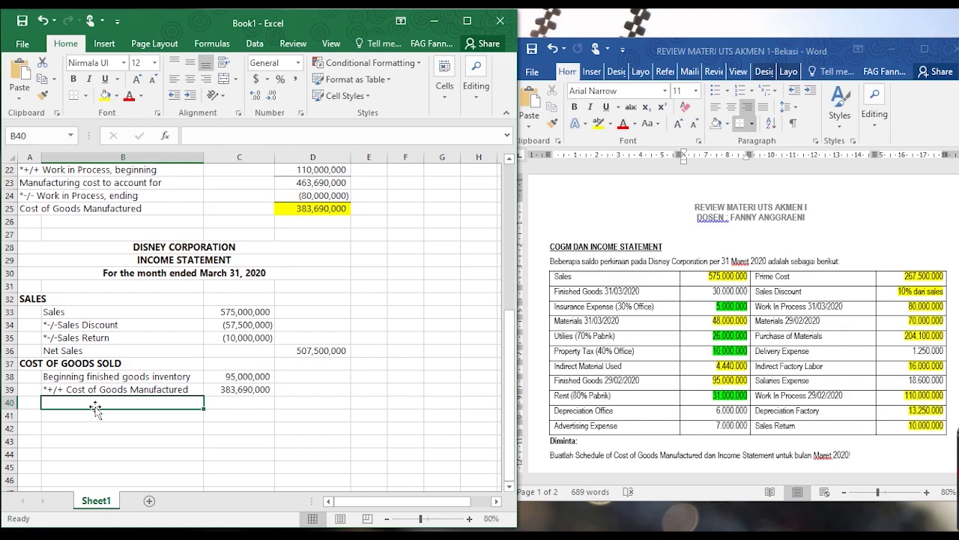
Enter the label "Cost of Goods Available for Sale" in B40 and calculate it in C40 as C38+C39
type("Cos")
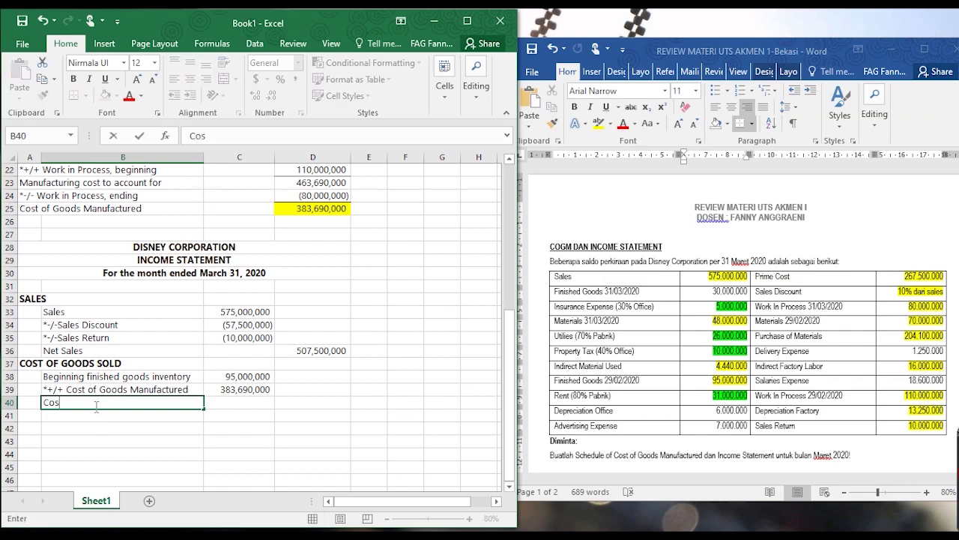
type("t of Goods Avaia")
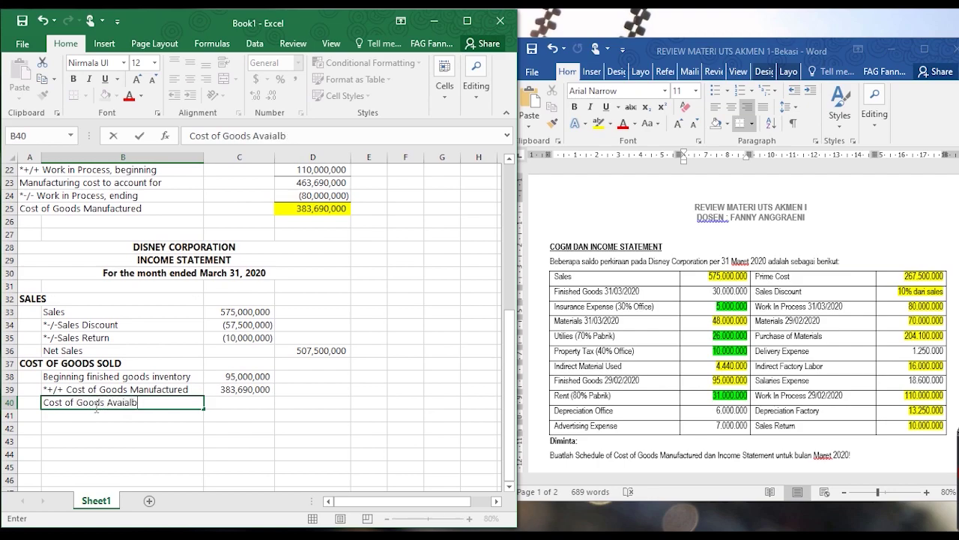
key("BackSpace")
type("lable for Sale")
key("Tab")
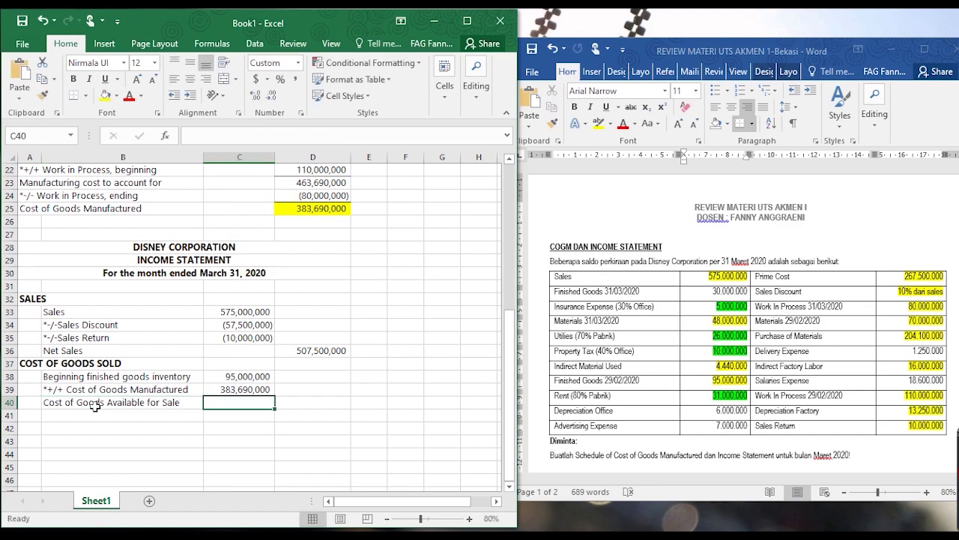
type("=")
left_click(223, 379)
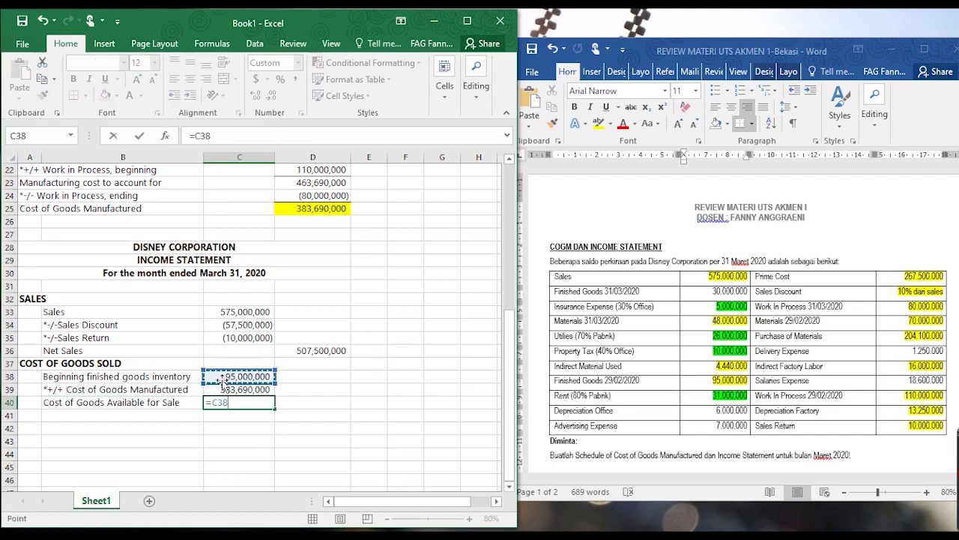
type("+")
left_click(224, 389)
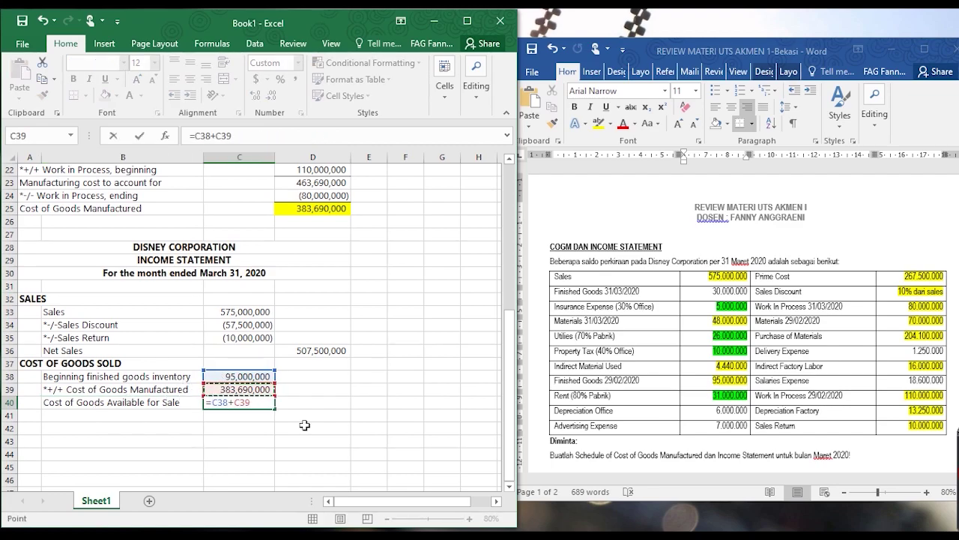
key("Return")
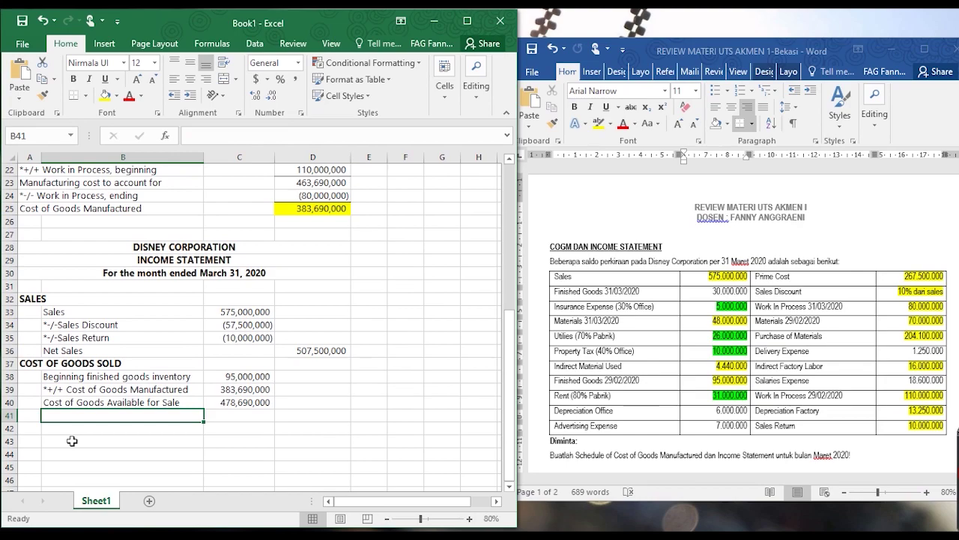
Enter the label "*-/- Ending finished goods inventory" in B41
type("*")
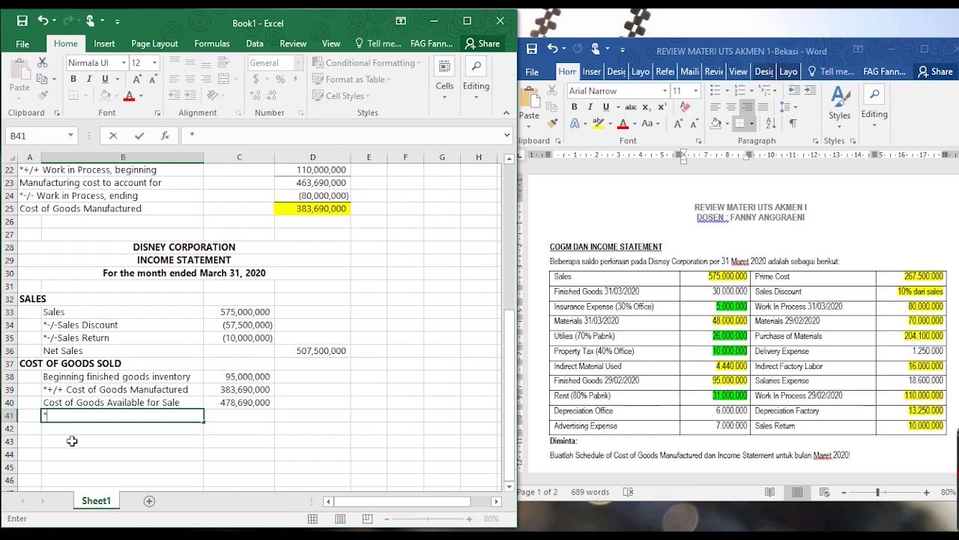
type("-/- Ending finished goods inventory")
key("Tab")
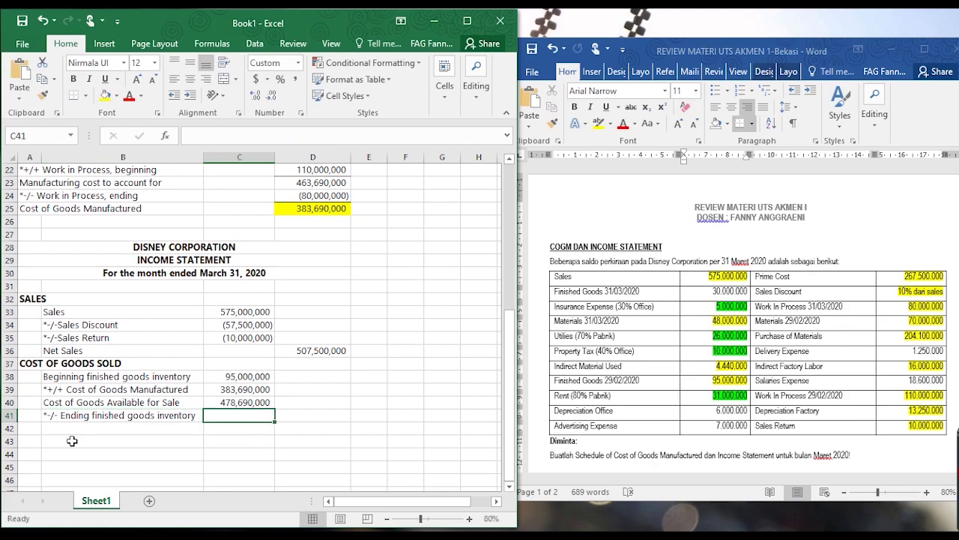
In Word, highlight the Finished Goods 31/03/2020 balance in yellow, and back in Excel enter =-30000000 in C41
left_click(721, 292)
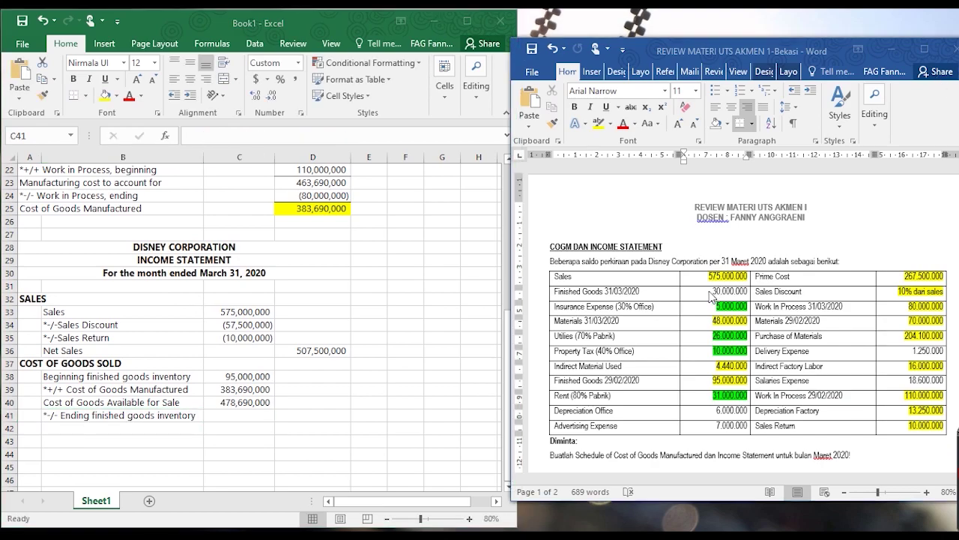
left_click_drag(712, 293, 744, 294)
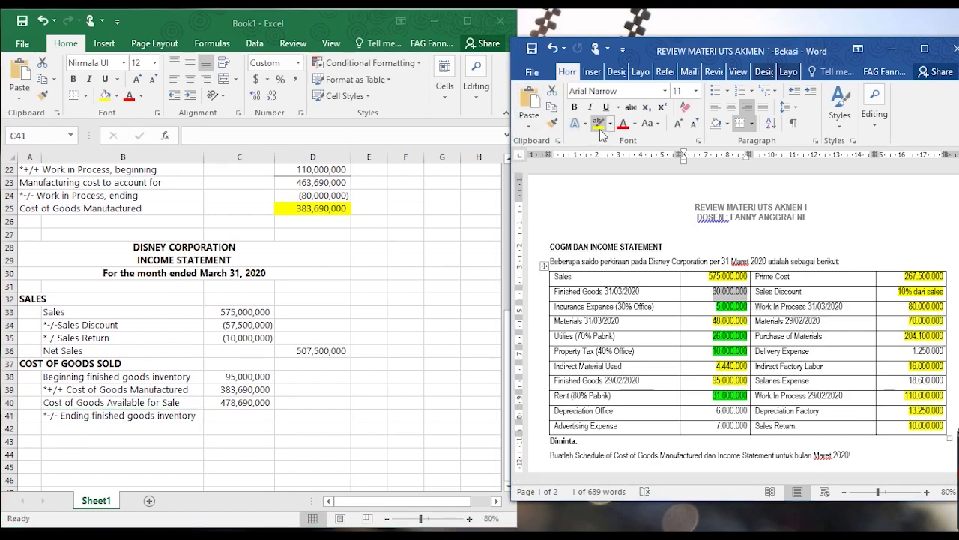
left_click(255, 414)
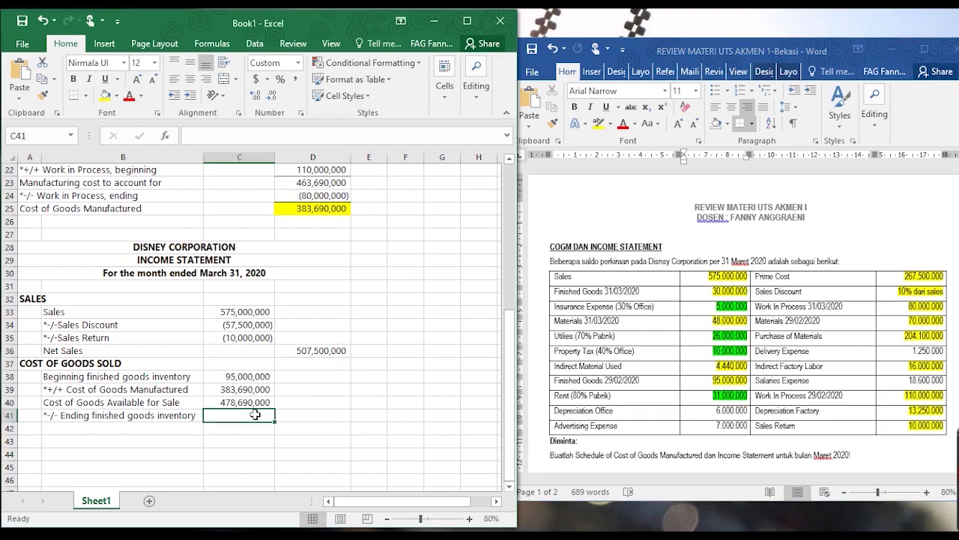
type("=-")
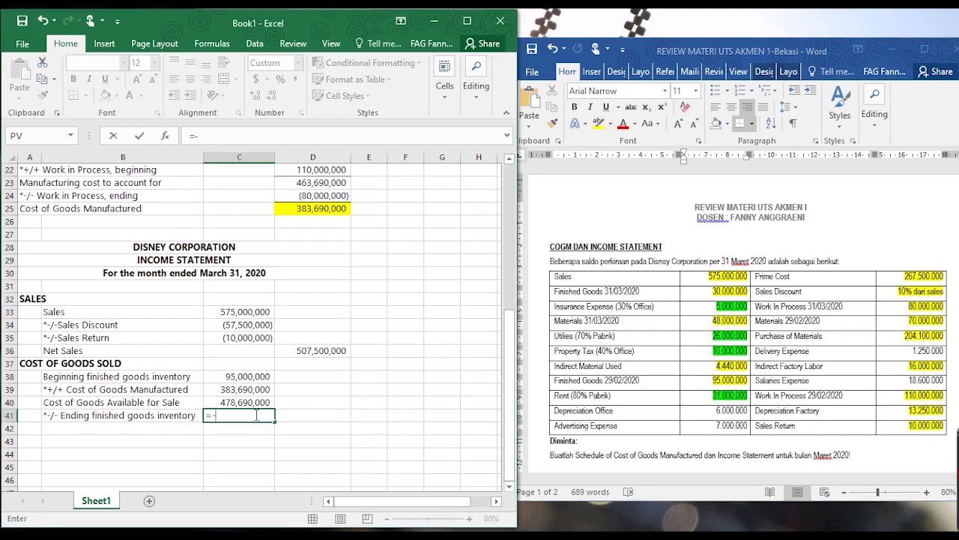
type("30000000")
key("Tab")
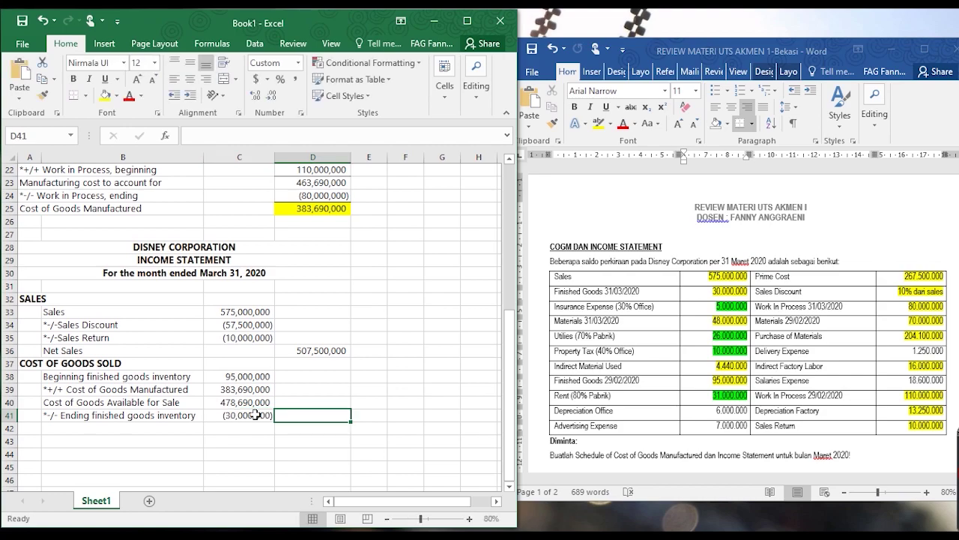
Enter the label "Cost of Goods Sold" in B42 and calculate it in D42 as C40+C41
left_click(165, 440)
left_click(164, 428)
type("Cost")
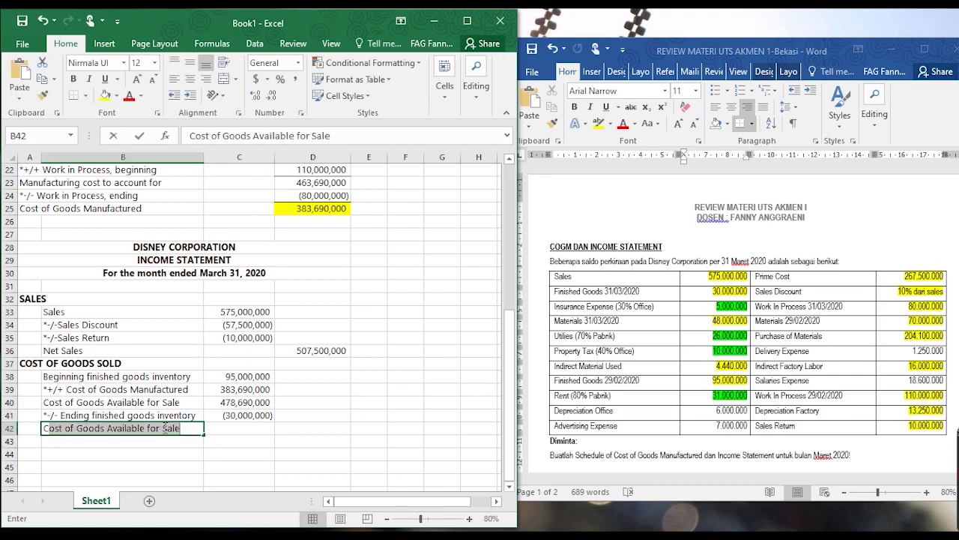
type(" of Go")
type("Sold")
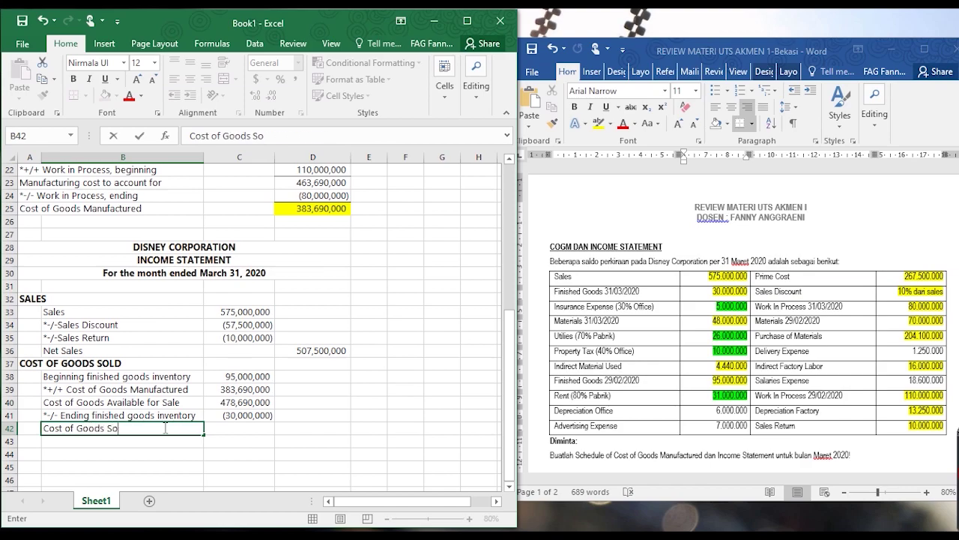
key("Tab")
key("Tab")
type("=")
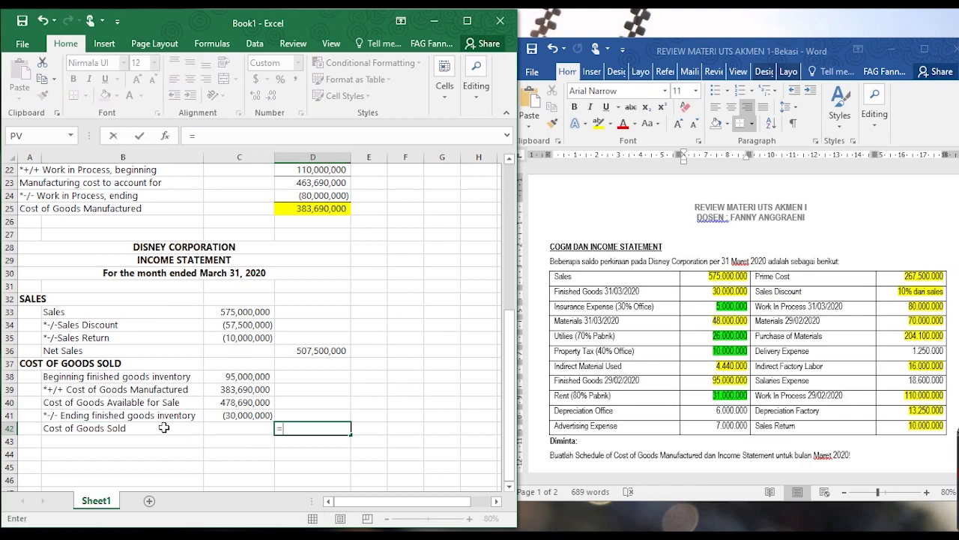
left_click(234, 403)
type("-")
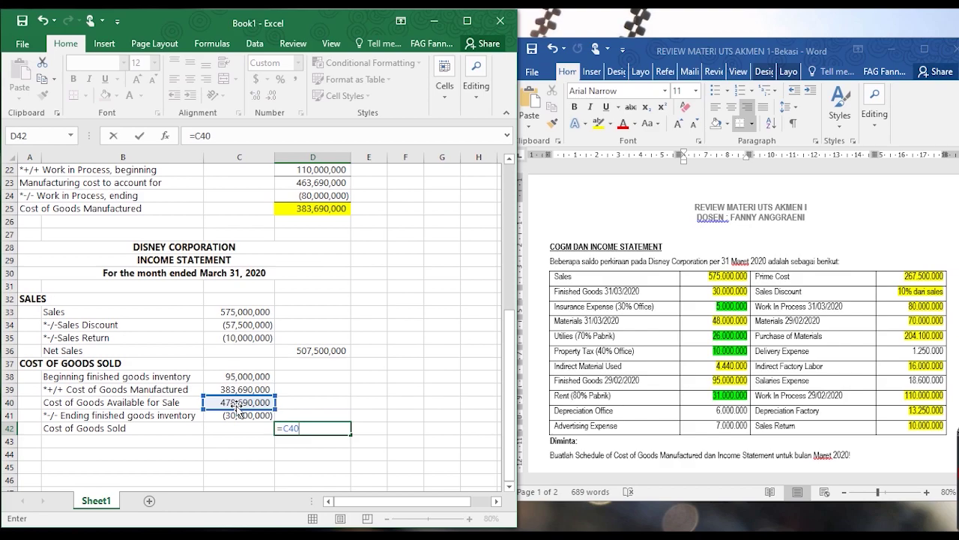
left_click(237, 413)
key("Return")
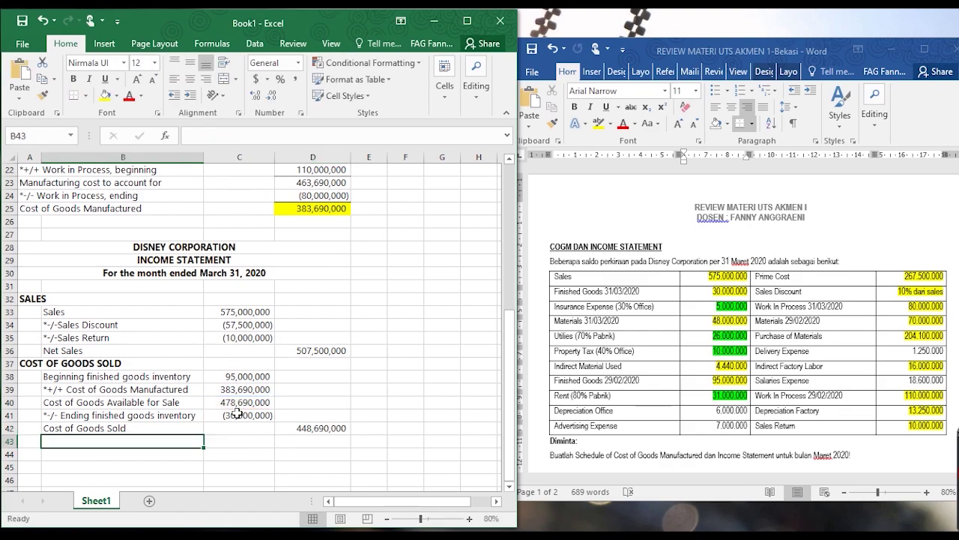
Enter the label "GROSS PROFIT" in A43
left_click(30, 442)
type("GROSS PROFIT")
key("Tab")
key("Tab")
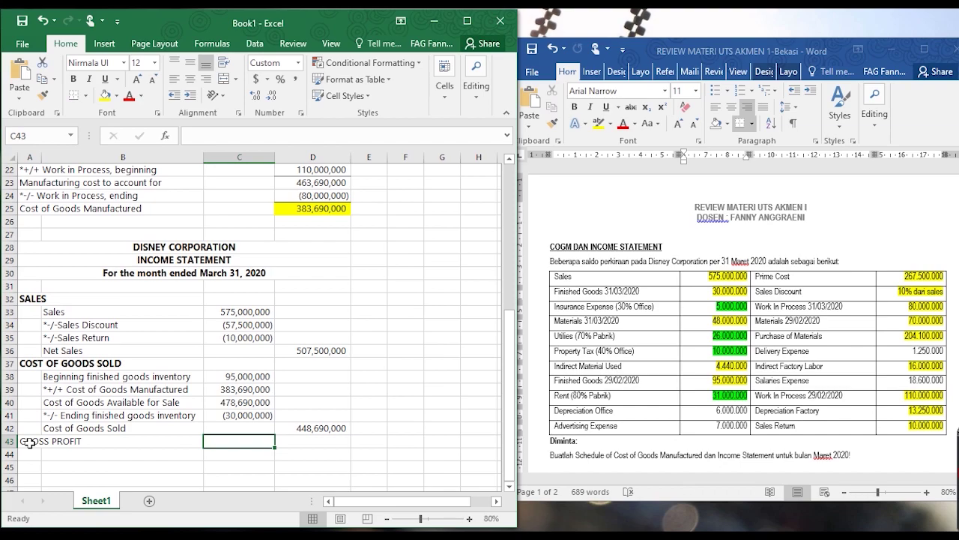
Change the Cost of Goods Sold formula in D42 to the negative amount =-(C40+C41)
left_click(318, 429)
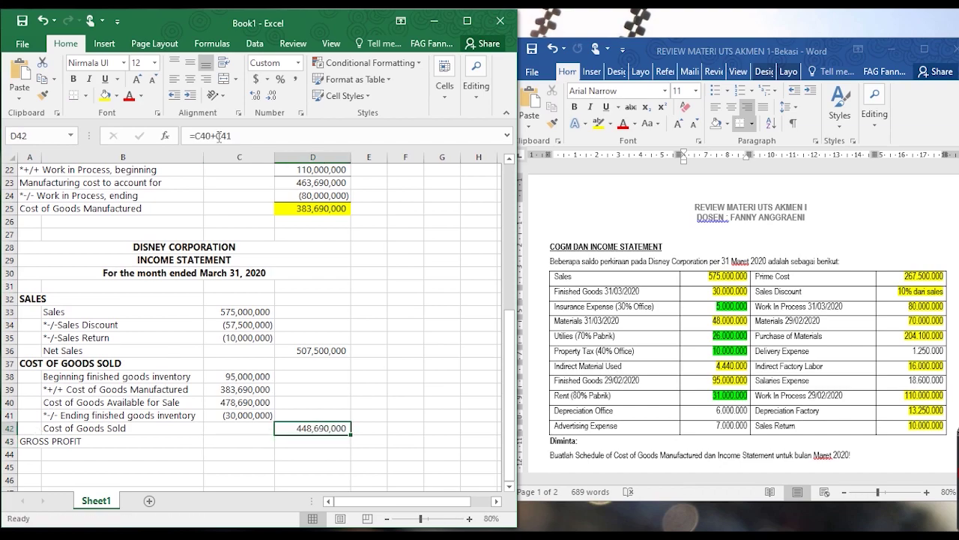
left_click(193, 135)
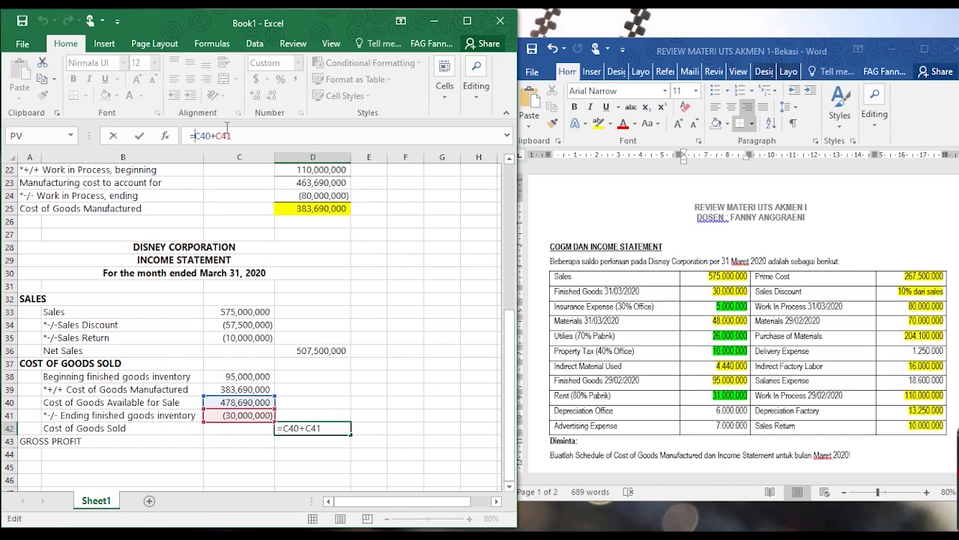
type("-(")
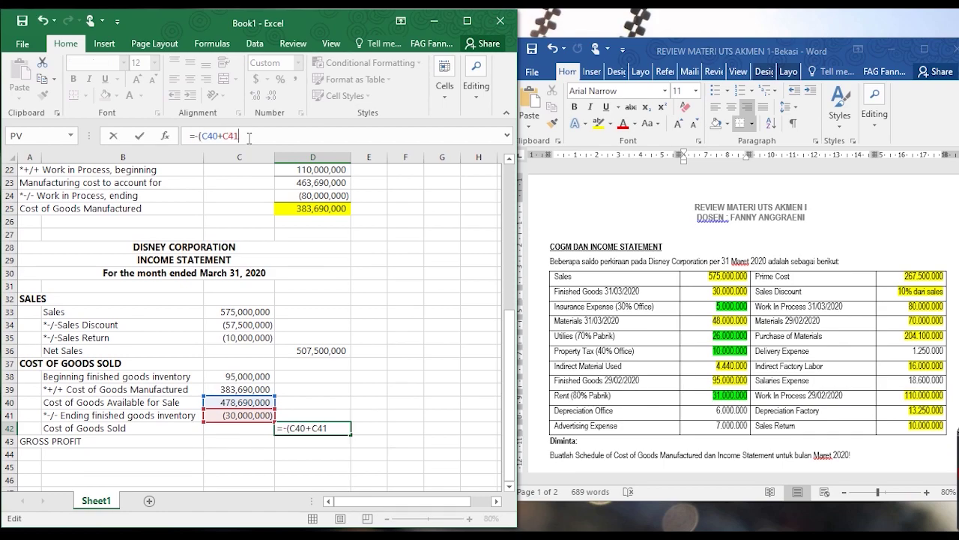
key("Return")
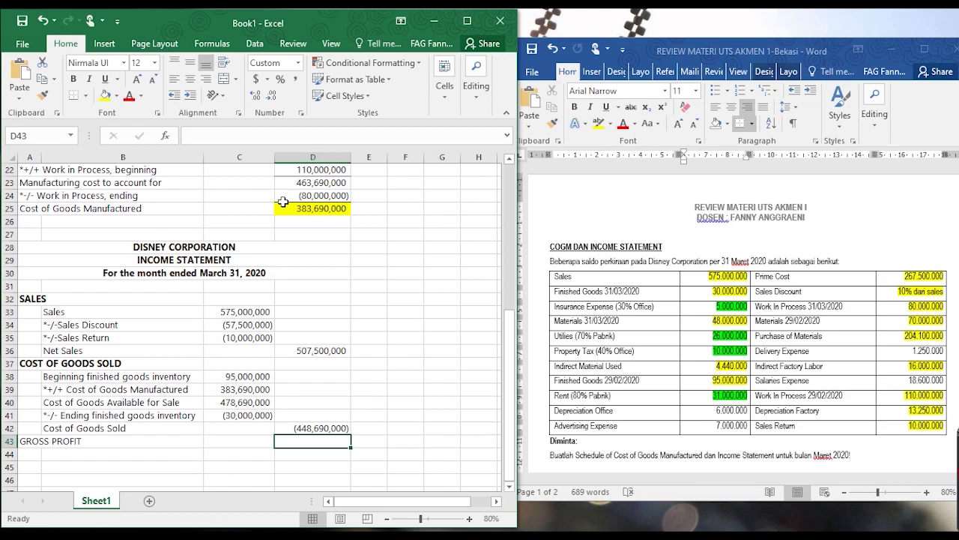
Calculate gross profit in D43 as D36+D42 and make the GROSS PROFIT label in A43 bold
type("=")
left_click(345, 350)
type("+")
left_click(322, 427)
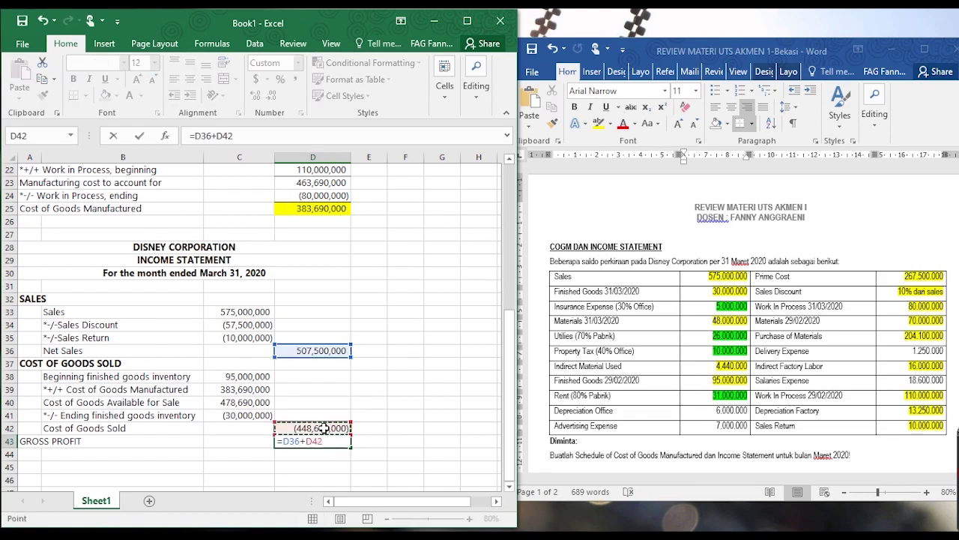
key("Return")
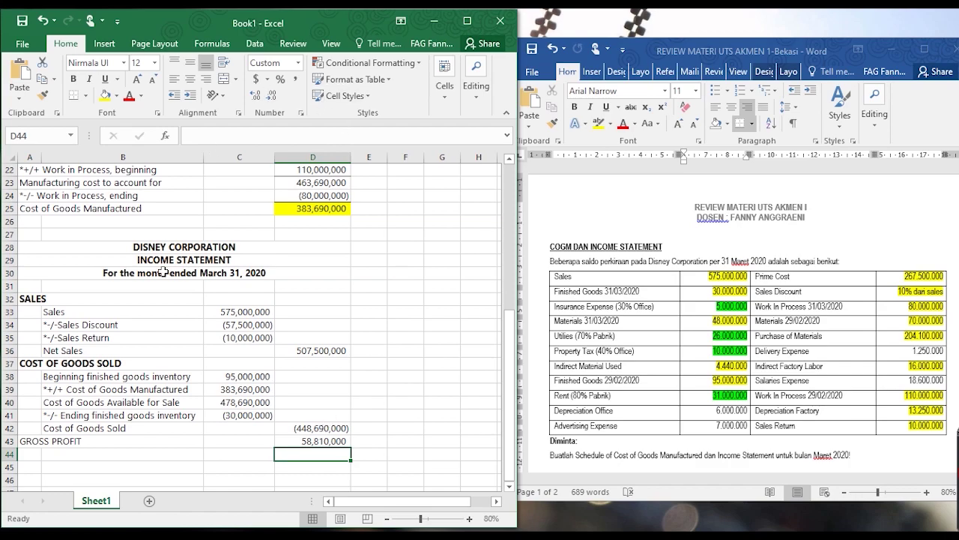
left_click(41, 442)
left_click(72, 79)
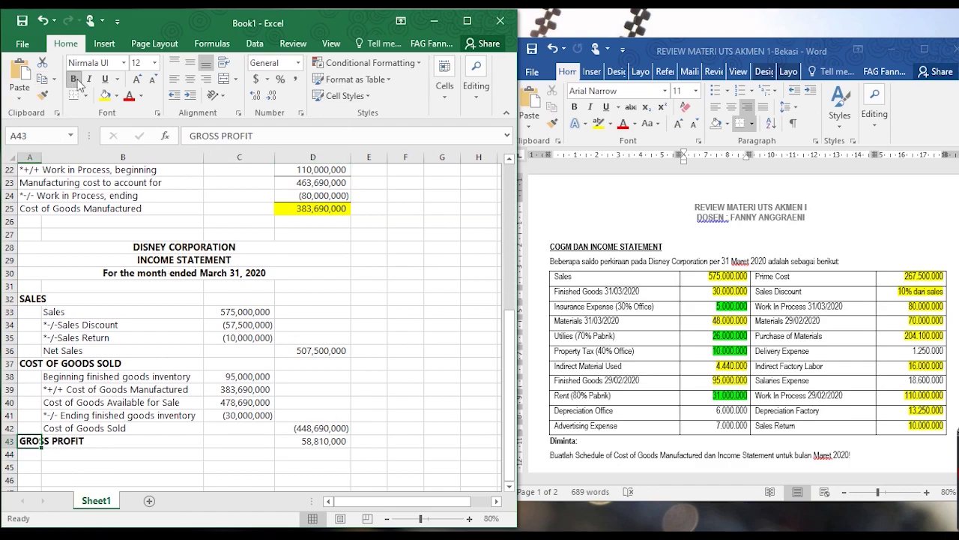
Enter the heading "PERIOD COST/OPERATING EXPENSES" in A44 and make it bold
scroll(112, 449, "down", 1)
left_click(33, 417)
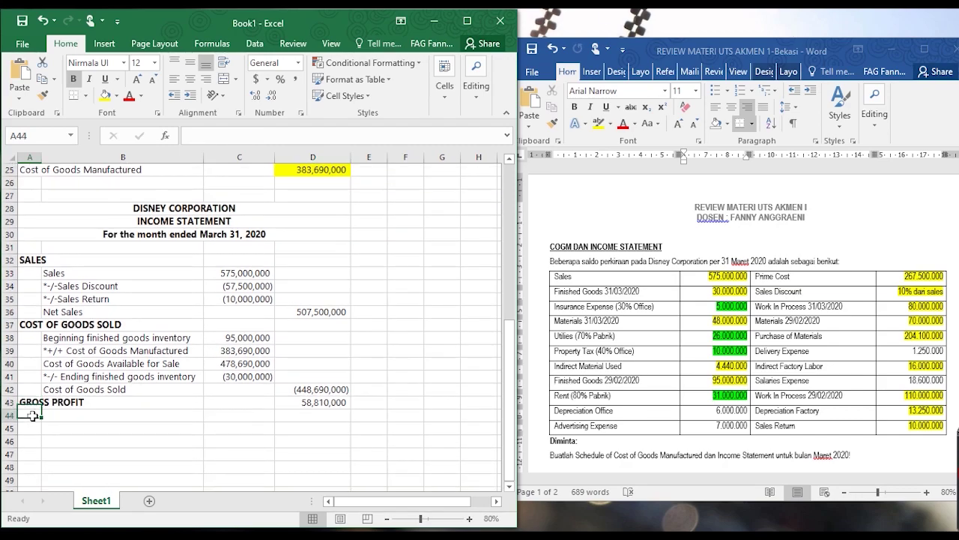
type("PER")
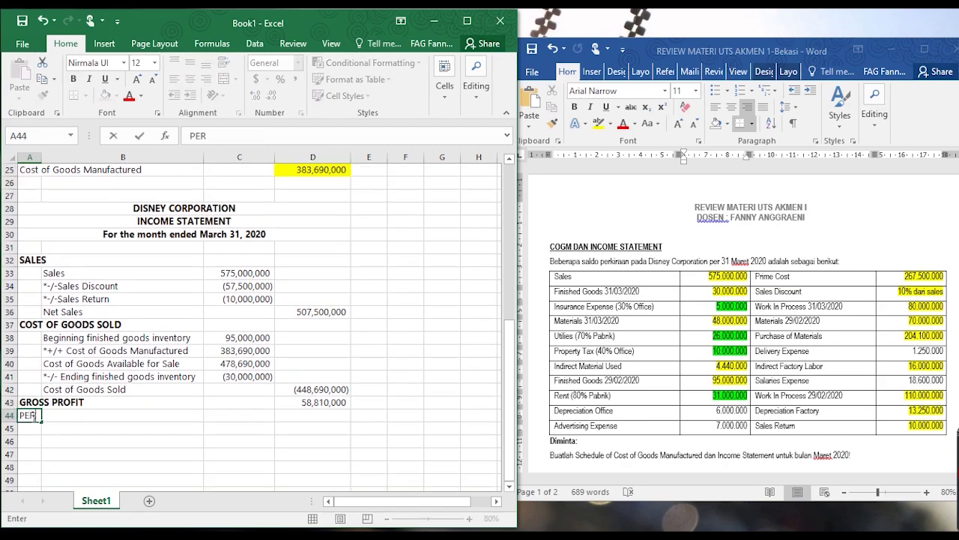
type("IOD COST/OPERATIONS")
key("BackSpace")
key("BackSpace")
key("BackSpace")
type("NG EXPENSES")
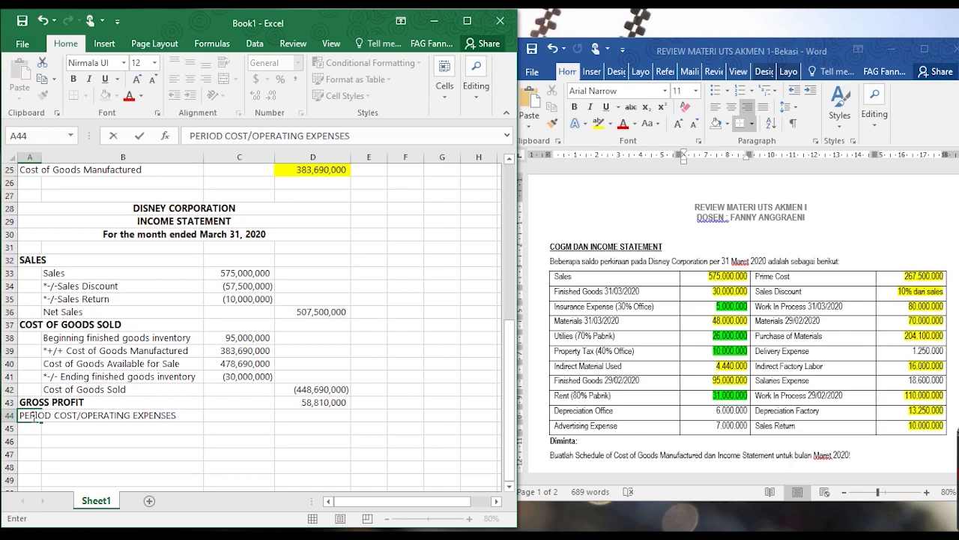
key("Tab")
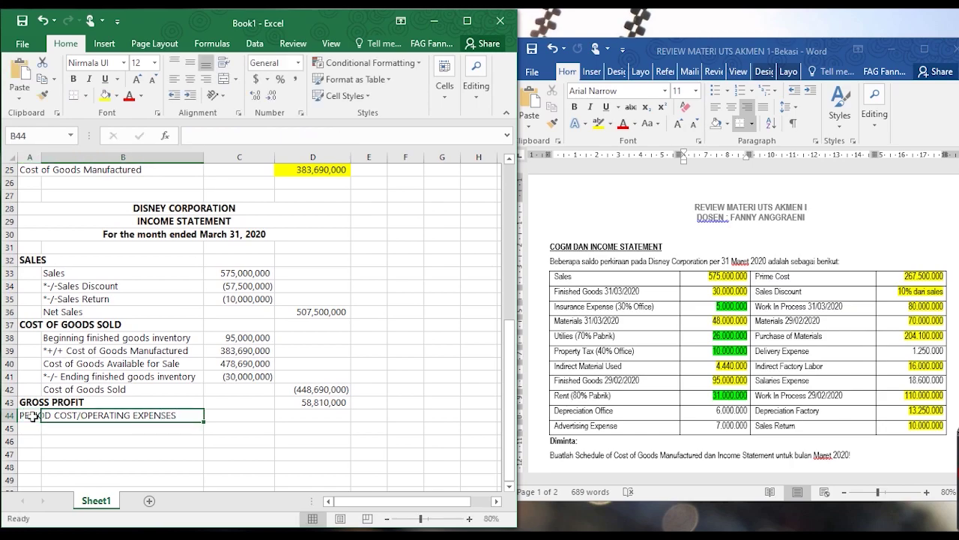
left_click(33, 417)
left_click(73, 78)
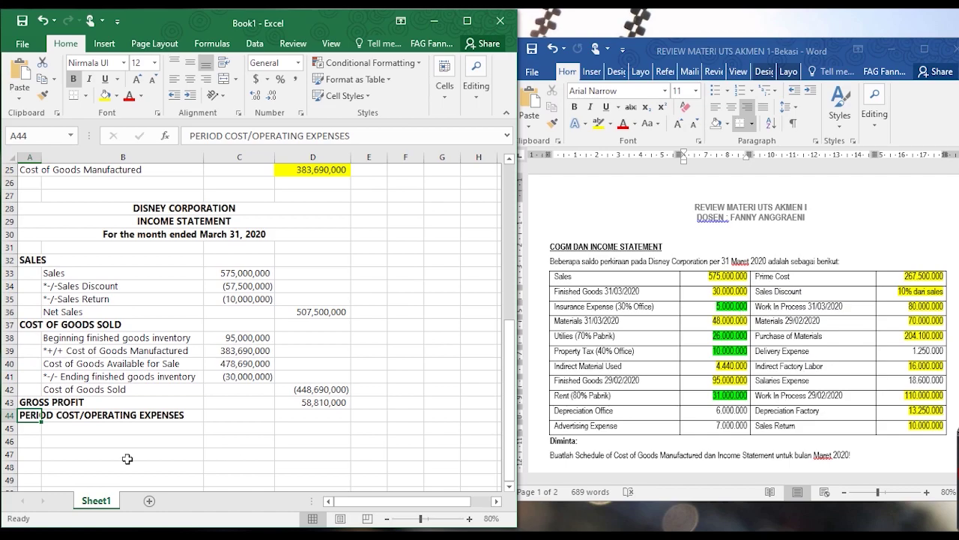
In Word, change the highlight of the Insurance Expense balance to yellow and return to Excel
left_click(35, 433)
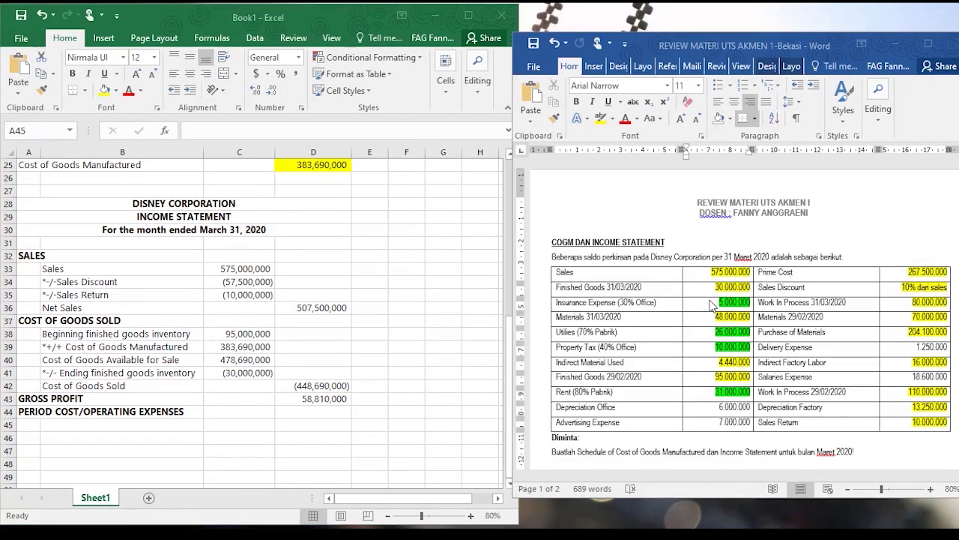
left_click(707, 315)
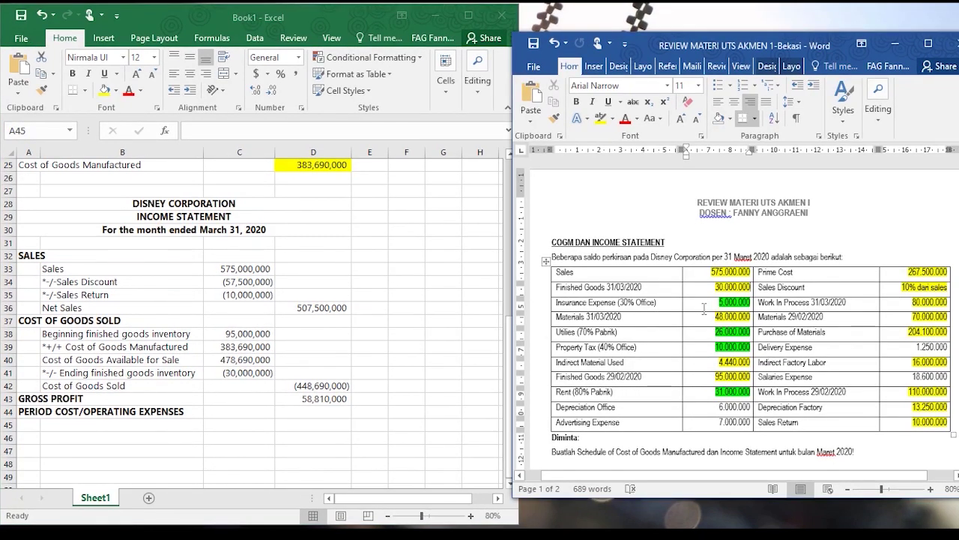
left_click(600, 118)
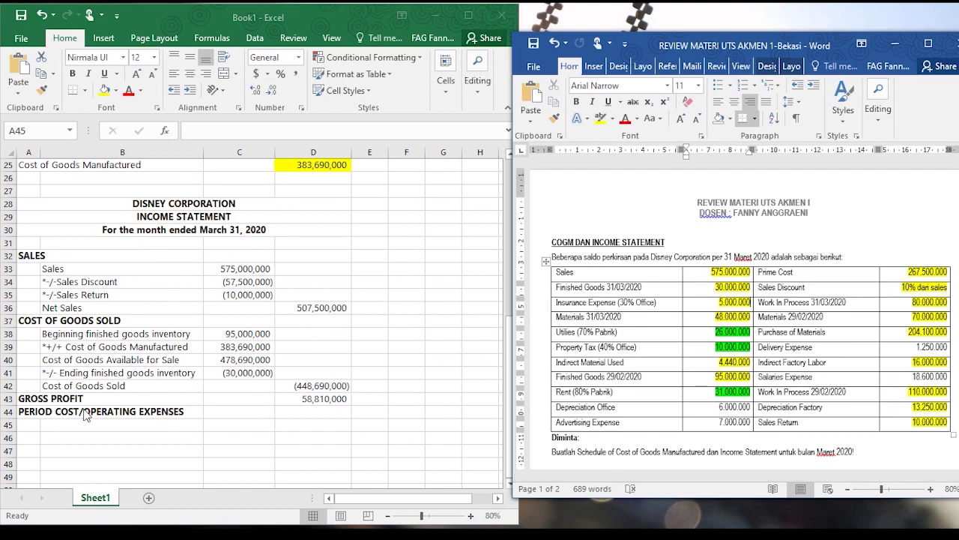
key("alt+Tab")
Enter the label "Insurance expense" in B45 and calculate its office share in C45 as =30%*5000000
left_click(66, 428)
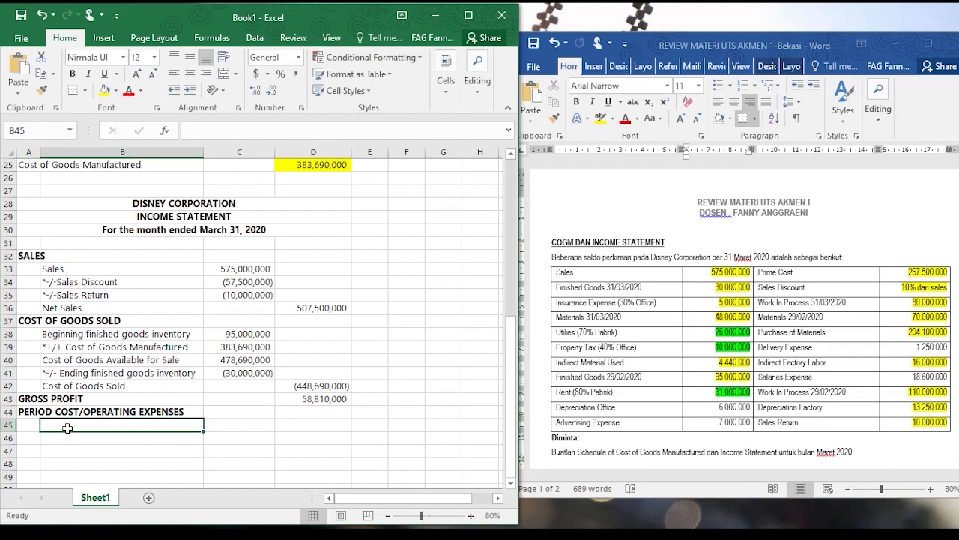
type("Insu")
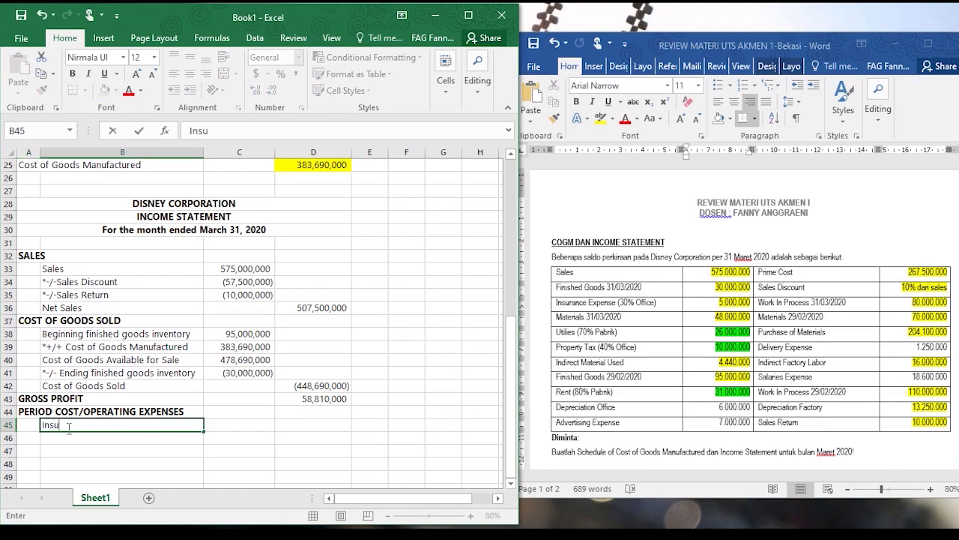
type("rance expense")
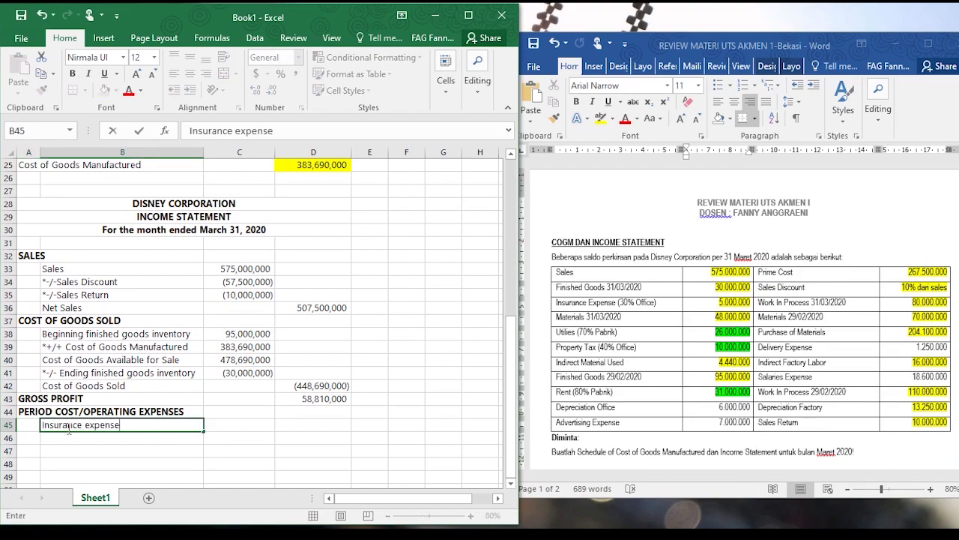
key("Tab")
type("=3")
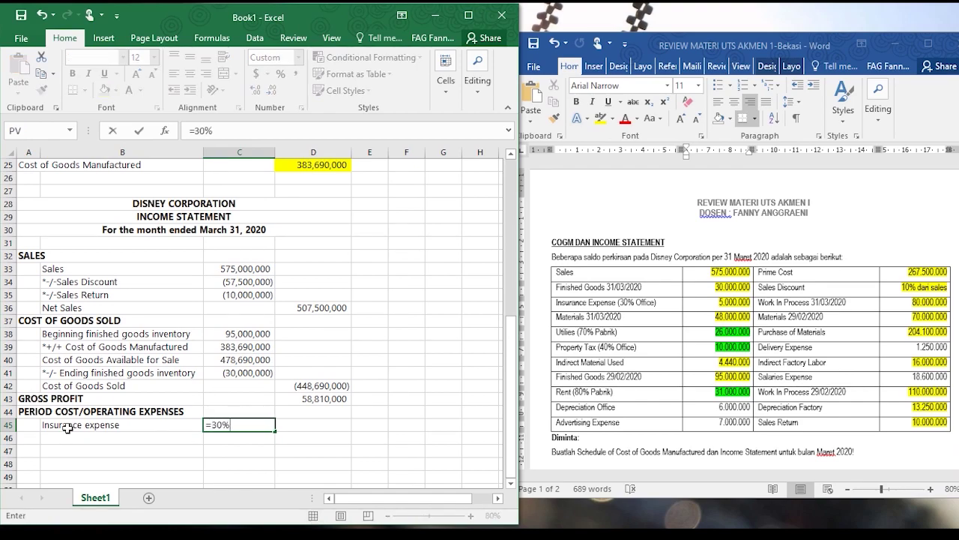
type("0%*5000000")
key("Tab")
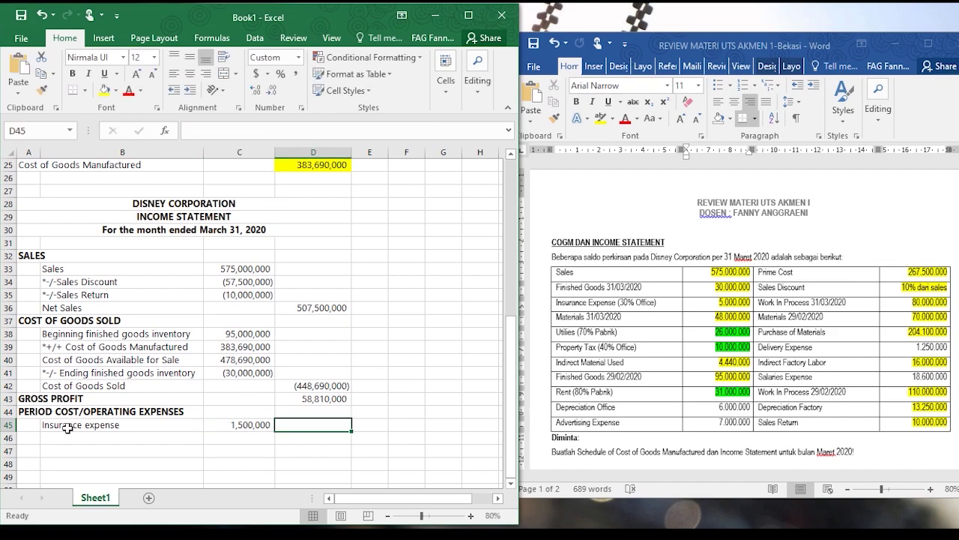
Switch to Word and change the highlight of the Utilities balance to yellow
left_click(67, 437)
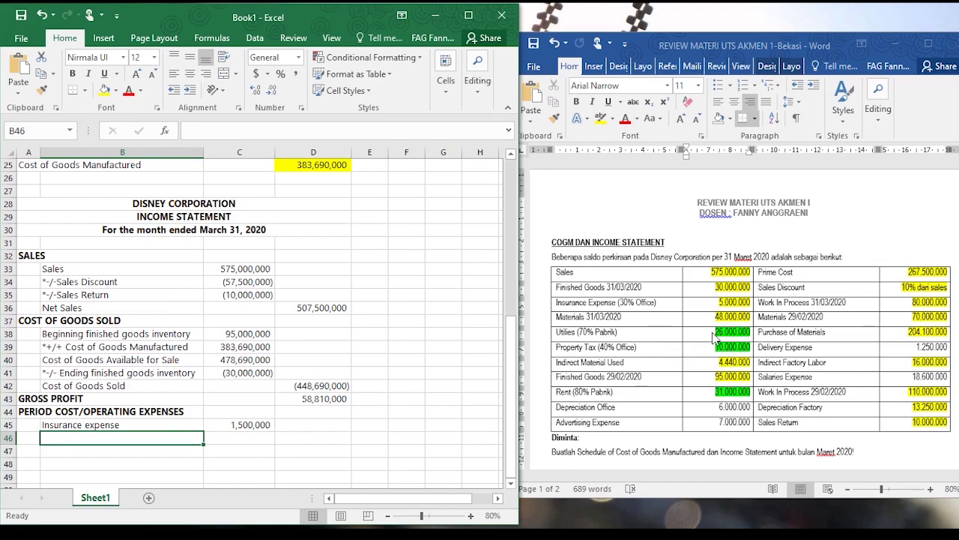
left_click(716, 338)
left_click_drag(717, 332, 752, 331)
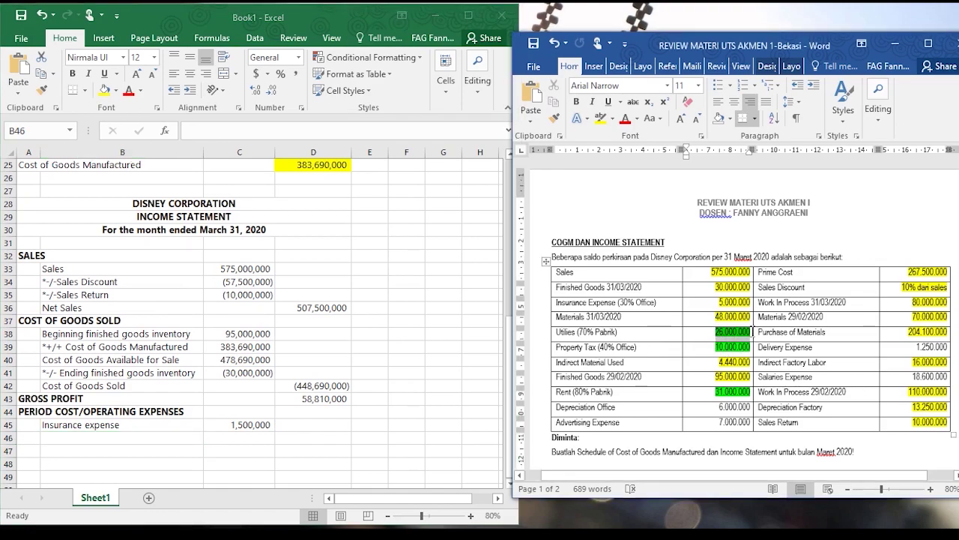
left_click(600, 120)
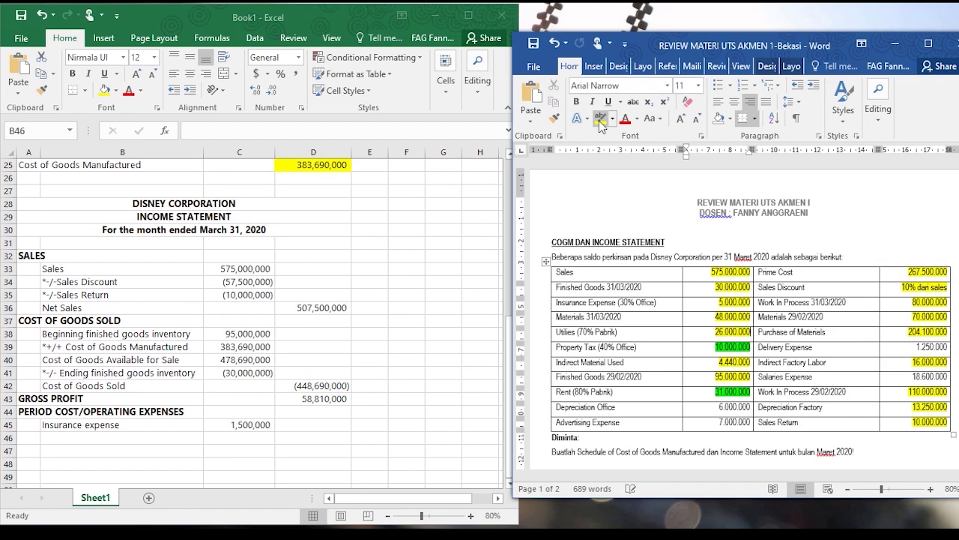
Back in Excel, enter the label "Utilities expense" in B46 and calculate its office share in C46 as =30%*26000000
left_click(75, 437)
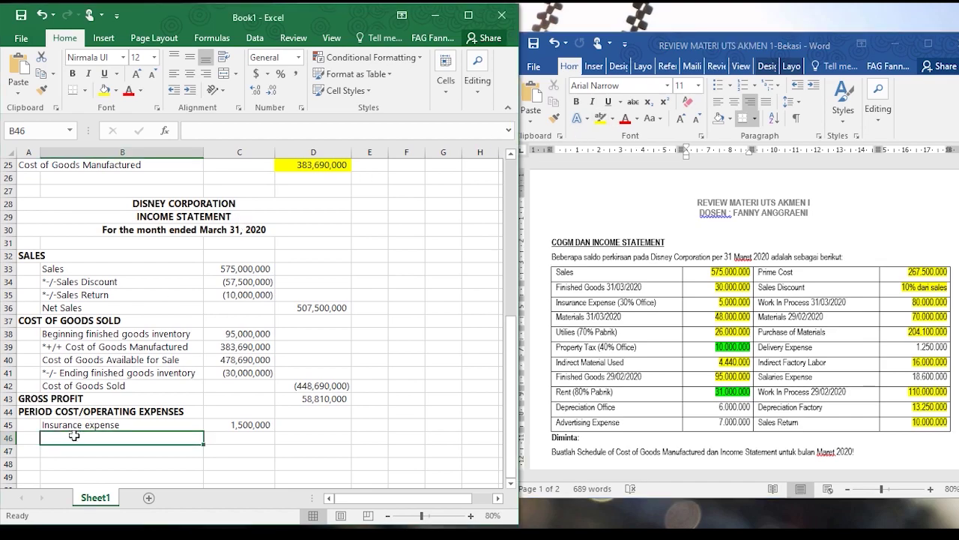
type("Utli")
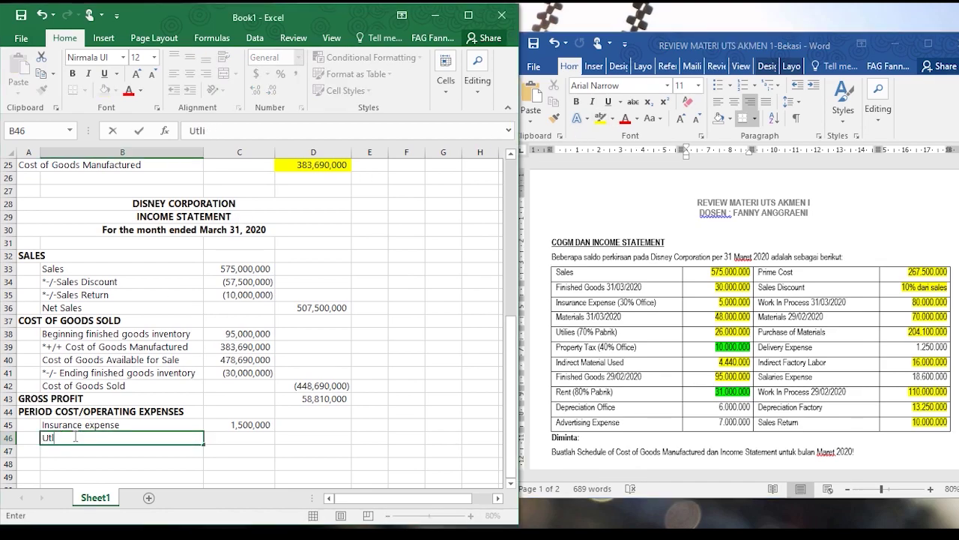
type("tiilities expense")
key("Tab")
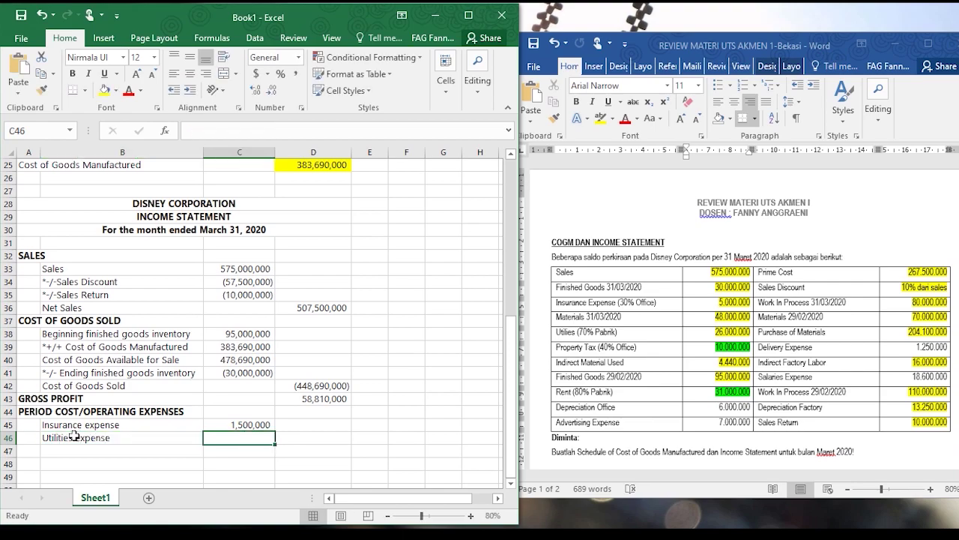
type("=")
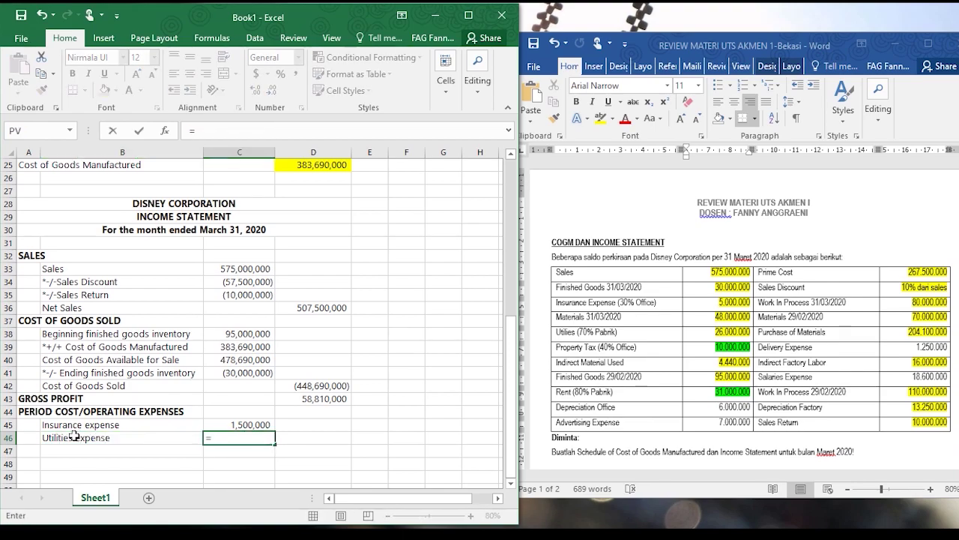
type("30%*")
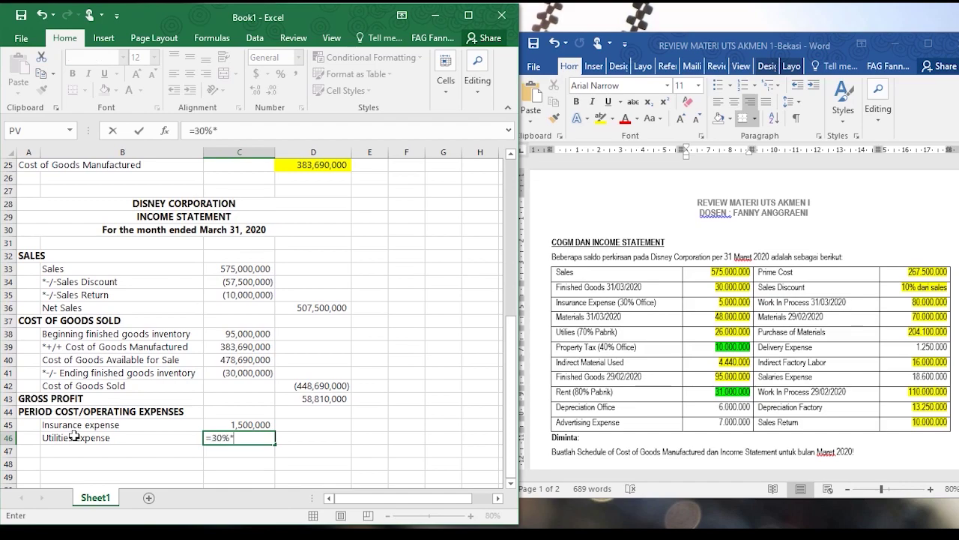
type("26000000")
key("Tab")
Format cells C46:C56 with the comma number style and no decimal places
left_click_drag(259, 439, 255, 469)
left_click(296, 74)
left_click(276, 90)
left_click(276, 90)
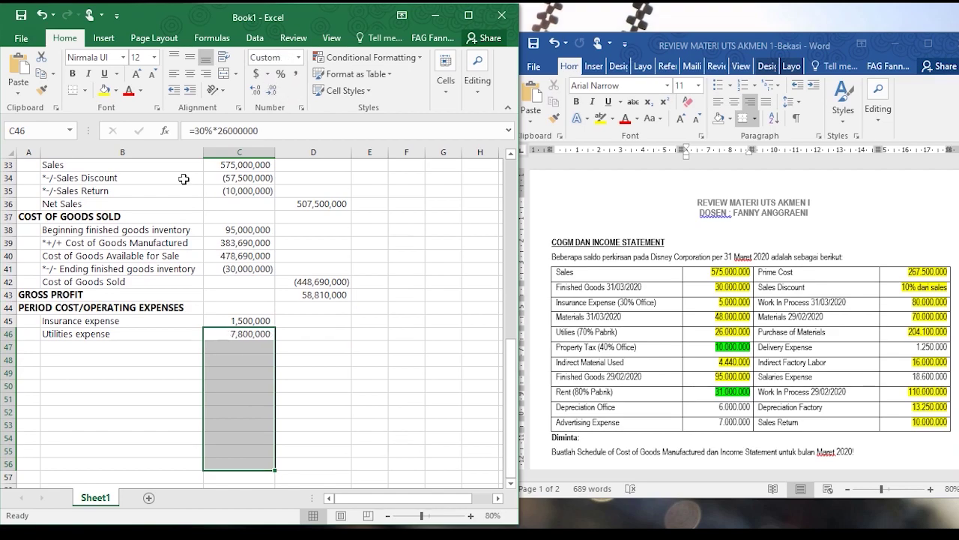
Switch to Word and change the highlight of the Property Tax balance to yellow
left_click(89, 347)
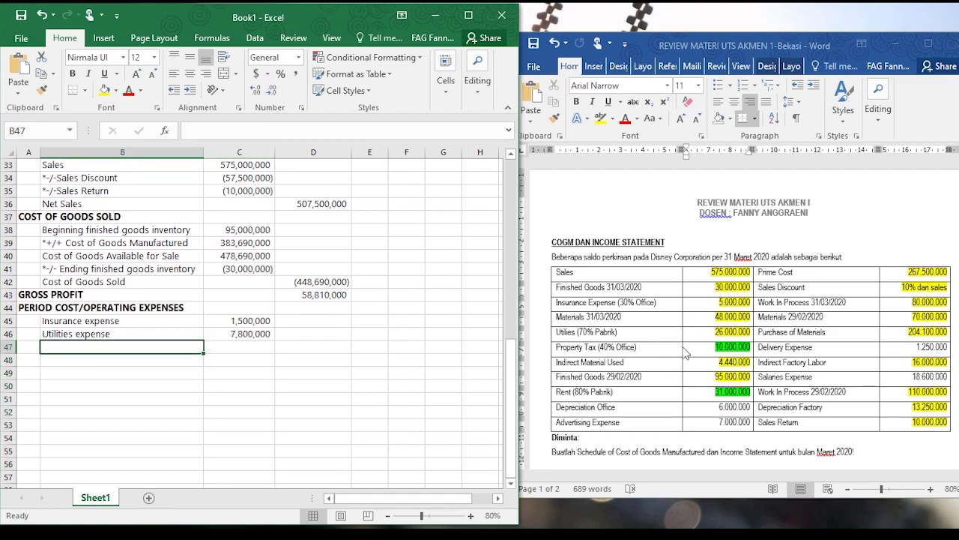
left_click(710, 348)
left_click_drag(716, 347, 750, 347)
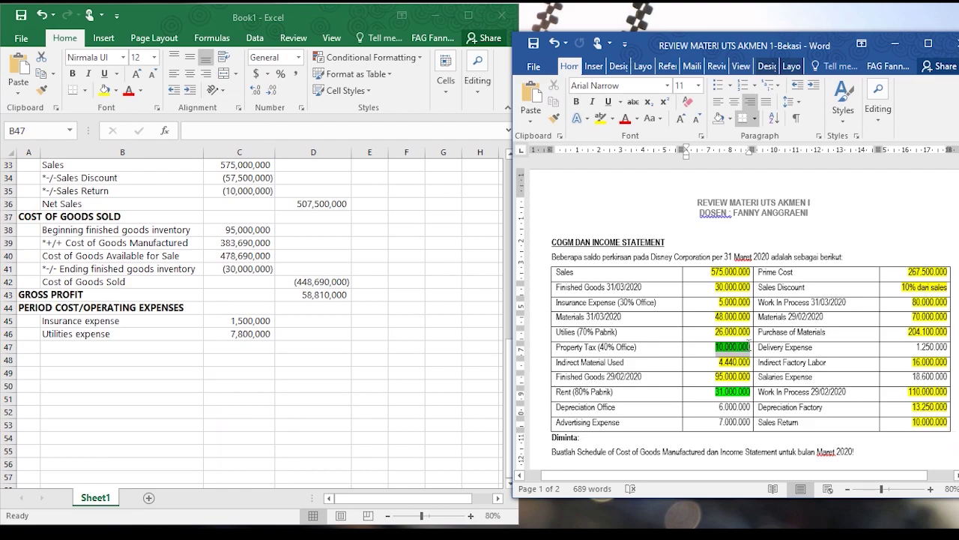
left_click(601, 120)
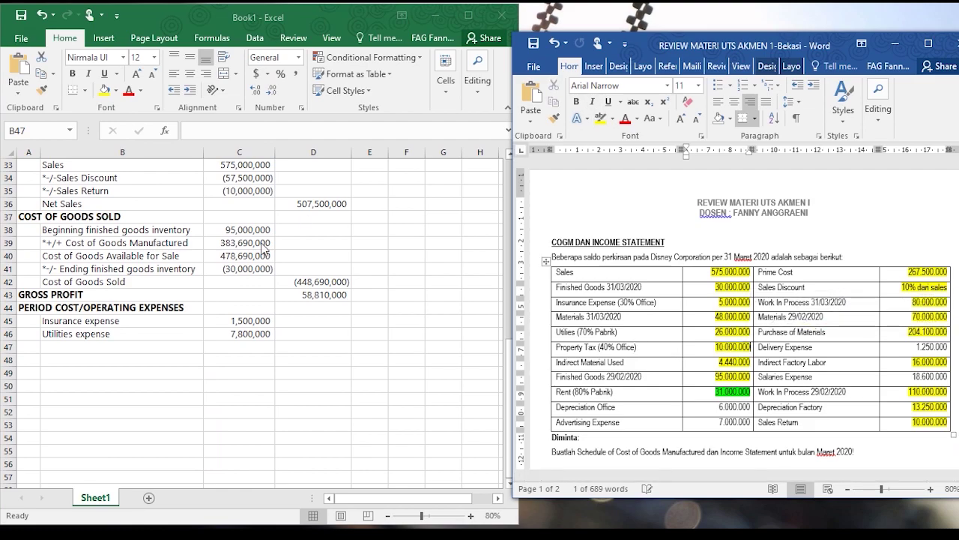
Back in Excel, enter the label "Property tax" in B47 and calculate its office share in C47 as =40%*10000000
left_click(123, 350)
type("Property tax")
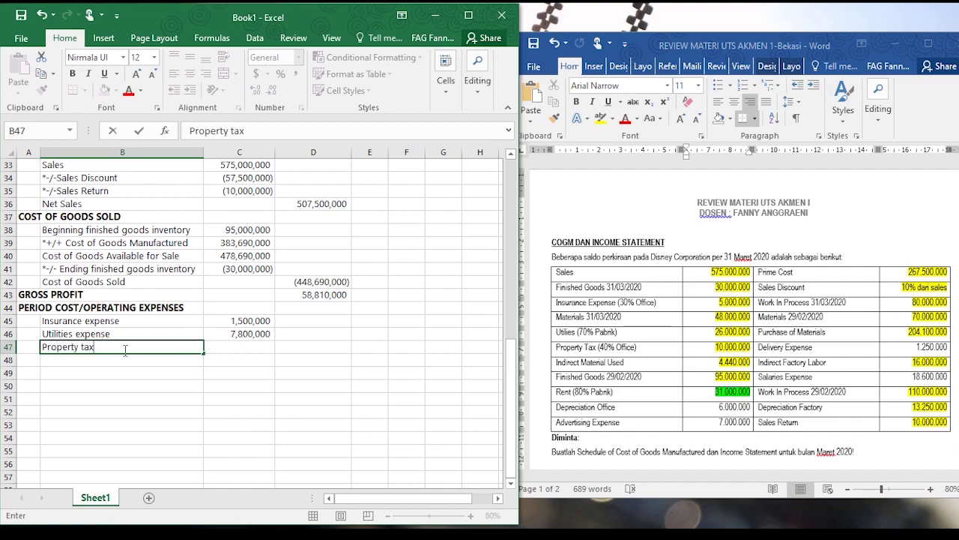
key("Tab")
type("=4")
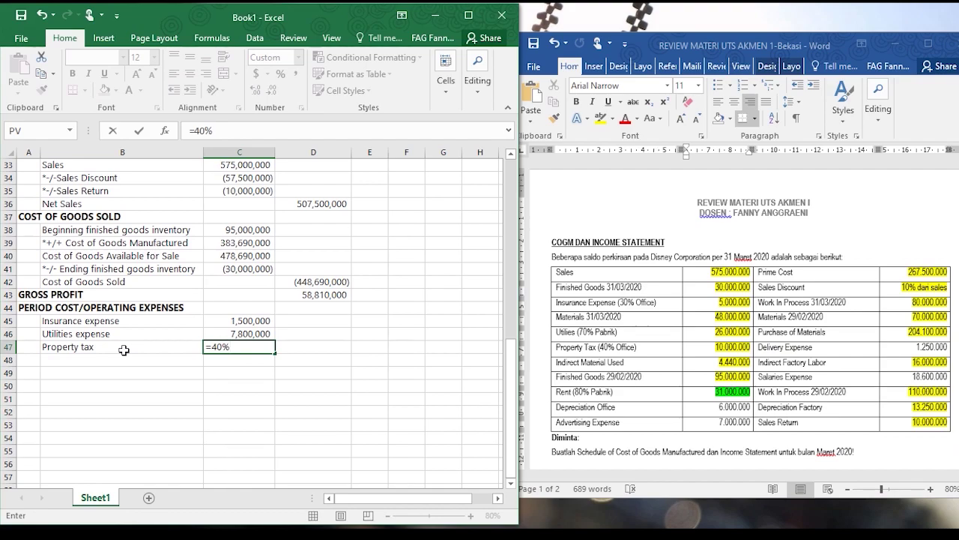
type("0%*10000000")
key("Tab")
In Word, change the highlight of the Rent balance to yellow and return to Excel
left_click(762, 410)
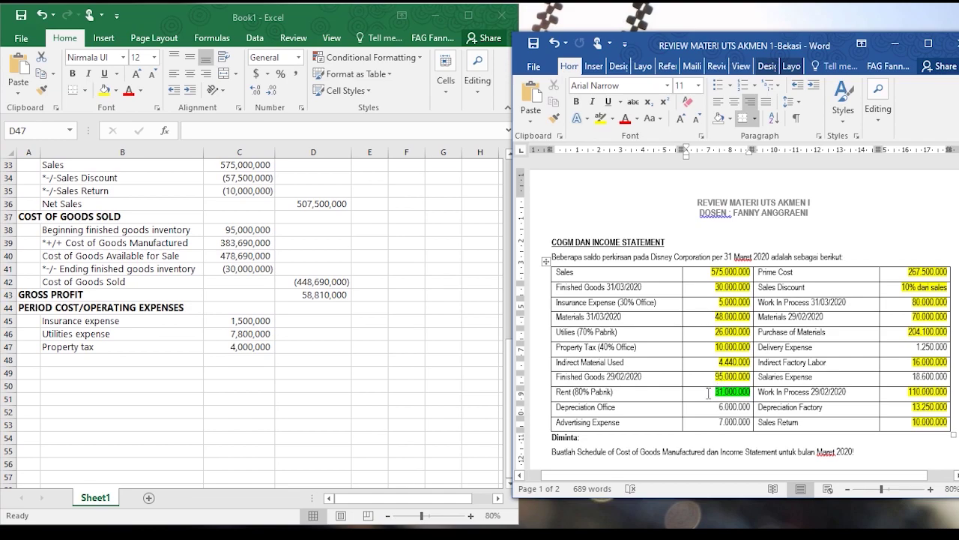
left_click_drag(702, 394, 751, 394)
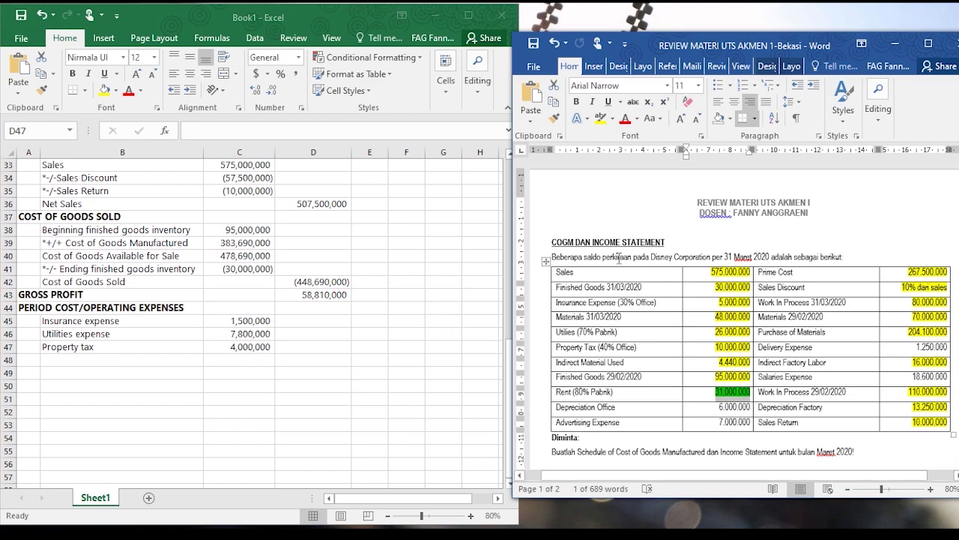
key("Right")
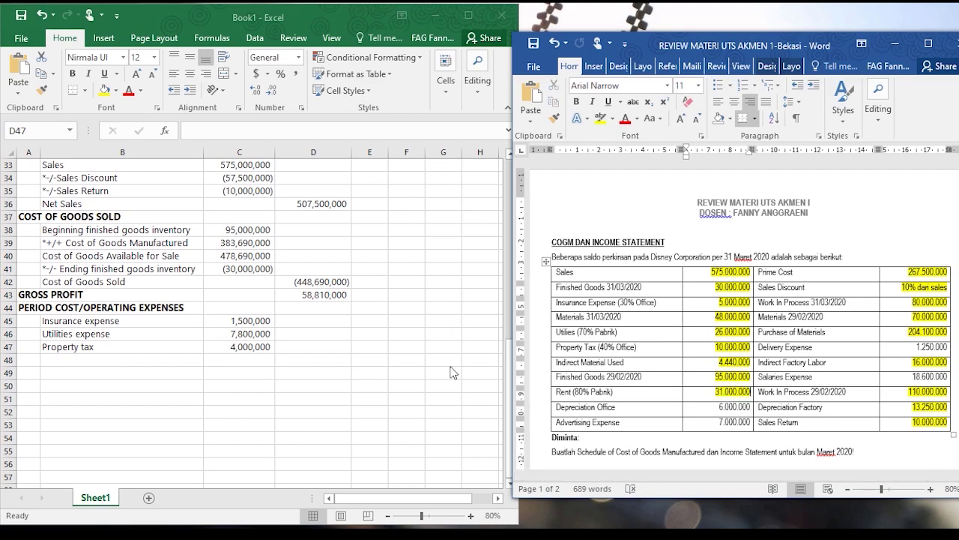
key("alt+Tab")
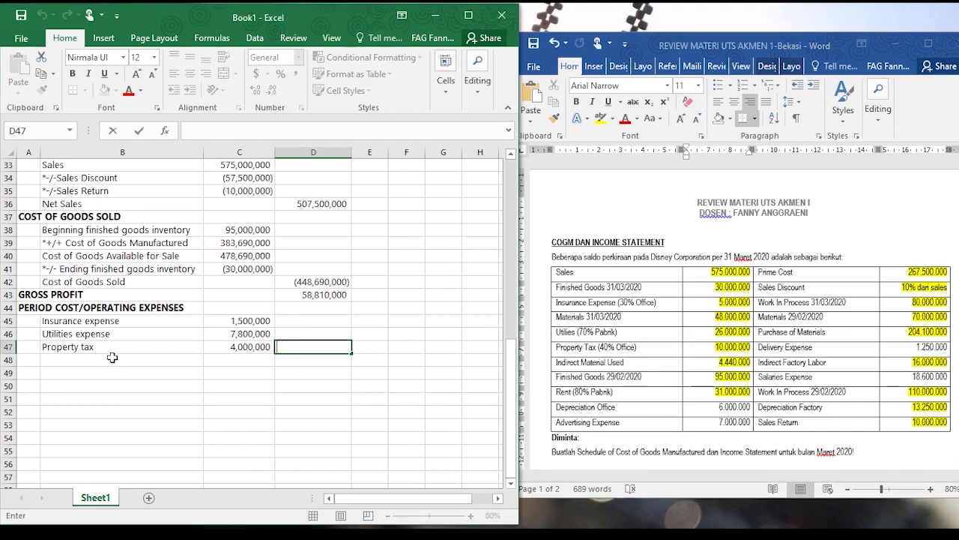
Enter the label "Rent" in B48 and calculate its office share in C48 as =20%*31000000
left_click(112, 358)
type("Rent")
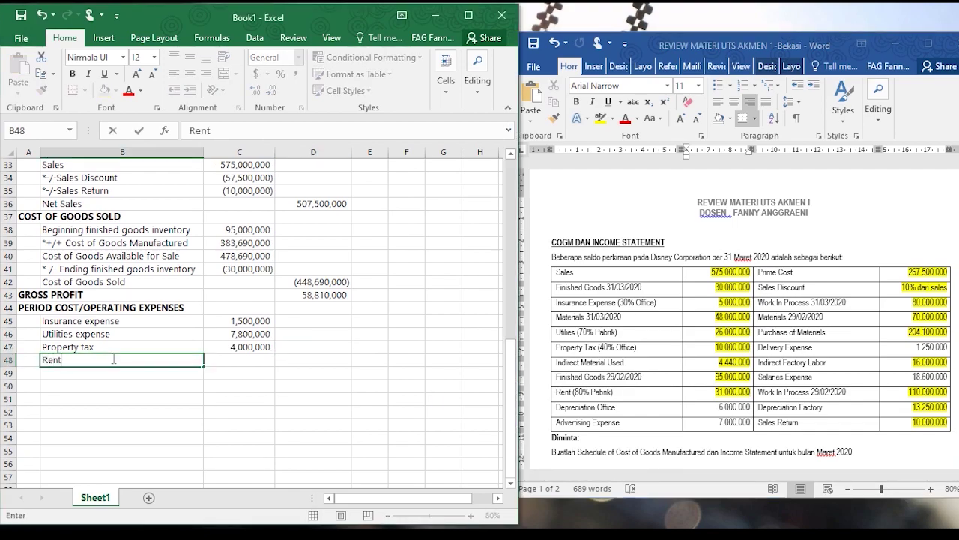
key("Tab")
type("=")
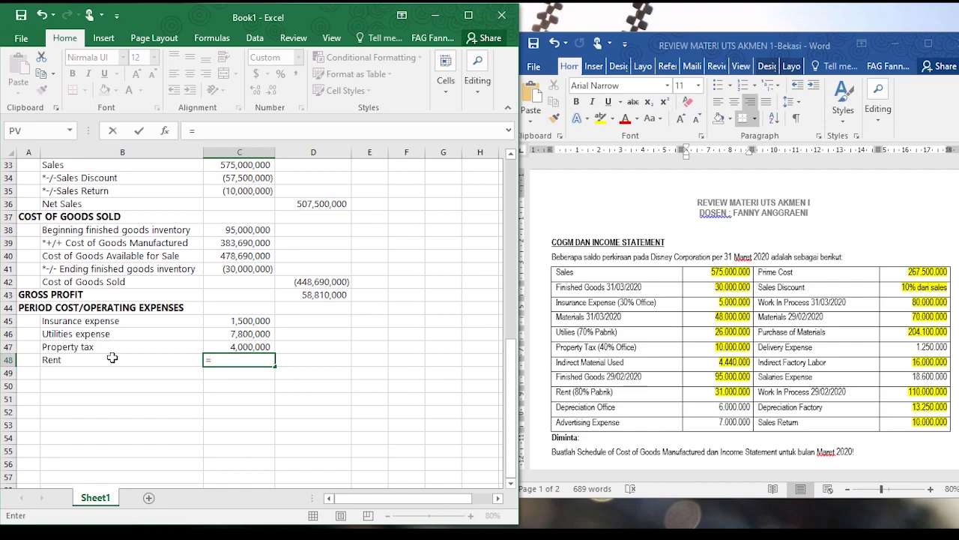
type("20%*310")
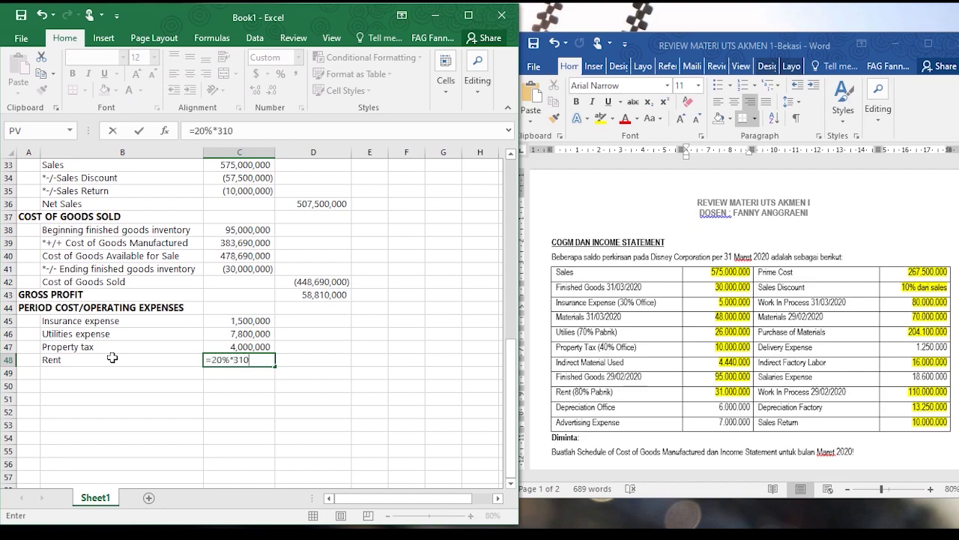
type("00000")
key("Tab")
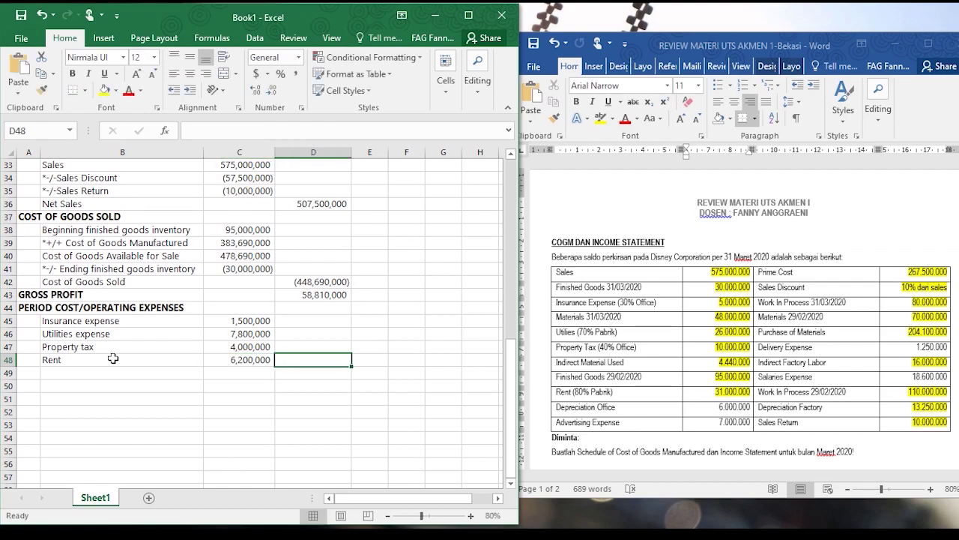
Switch to Word and highlight the Depreciation Office balance in yellow
left_click(716, 412)
left_click_drag(717, 408, 744, 408)
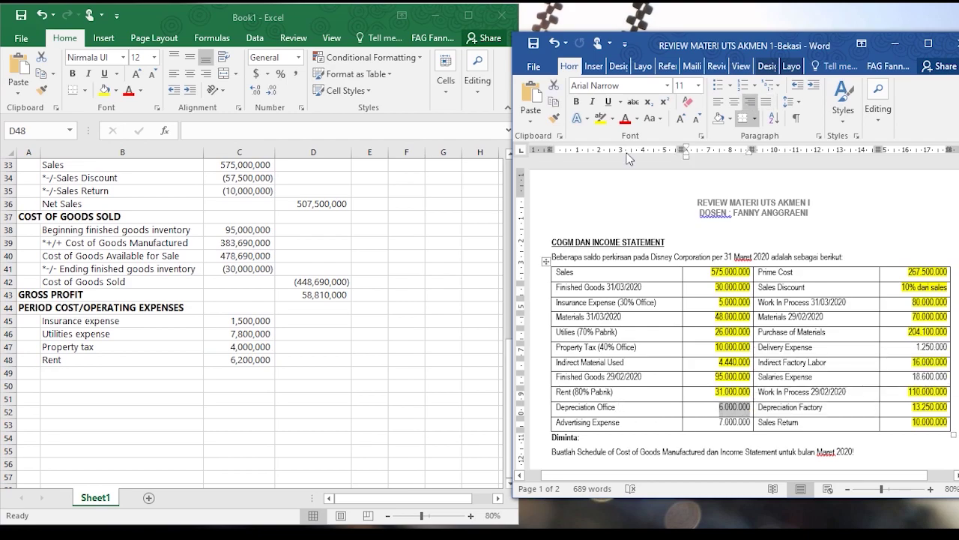
left_click(600, 118)
Back in Excel, enter the label "Depreciation office" in B49 and the amount 6000000 in C49
left_click(136, 370)
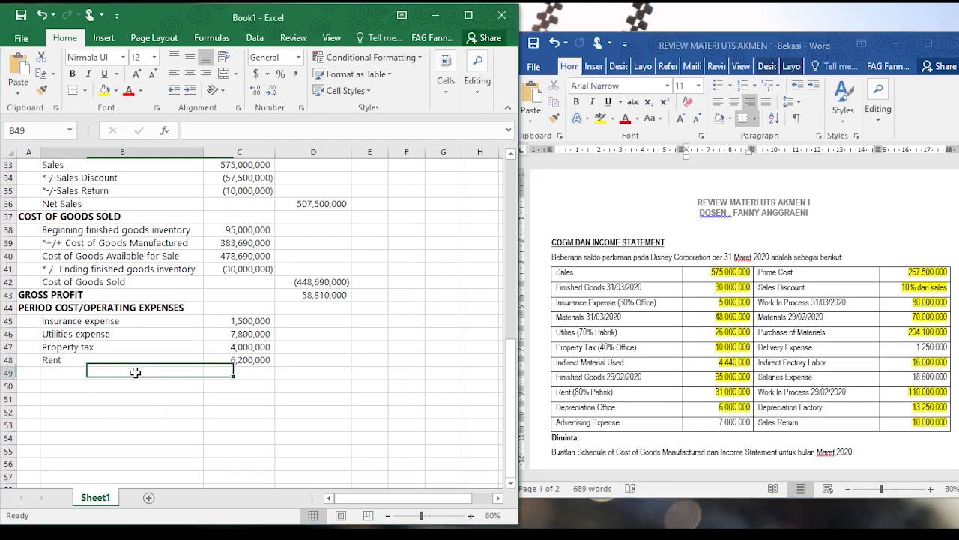
type("Depreciation office")
key("Tab")
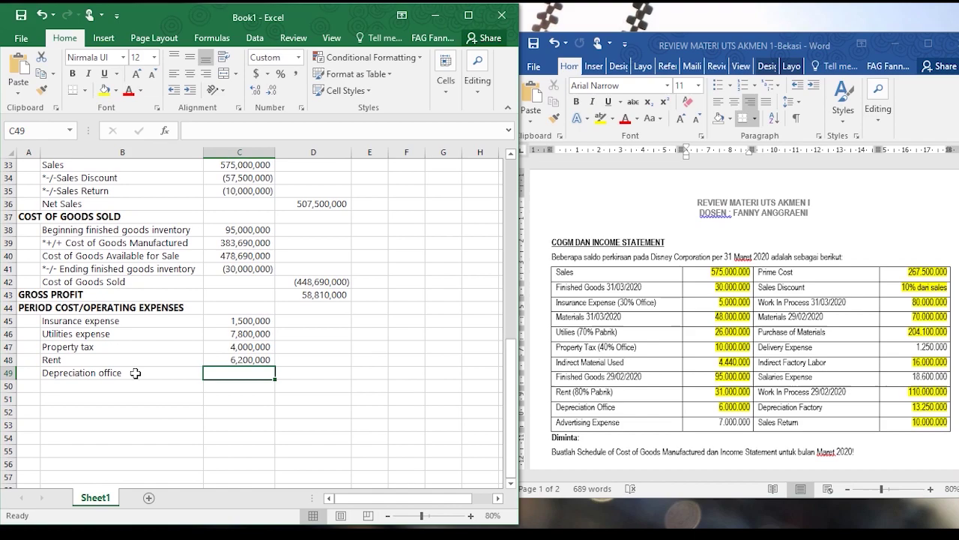
type("6,000,00")
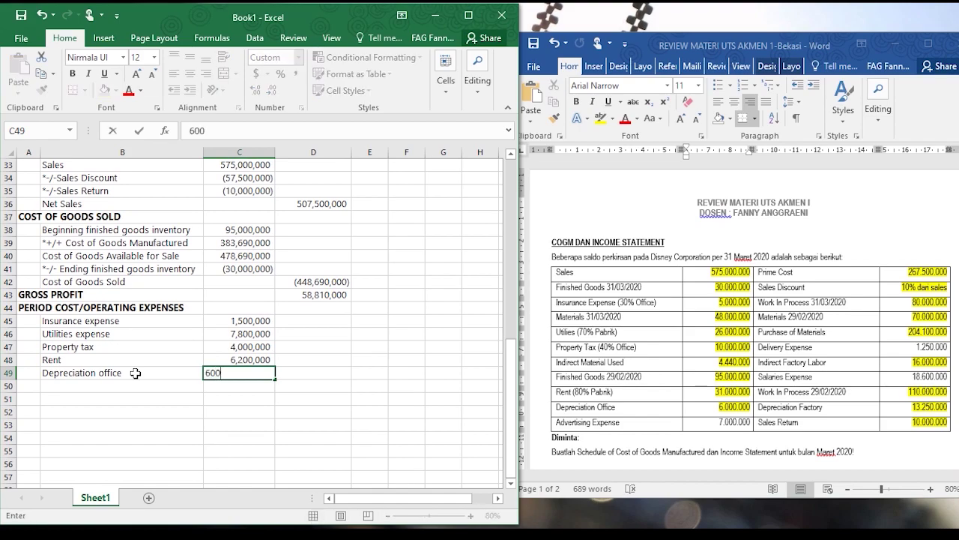
type("0")
key("Return")
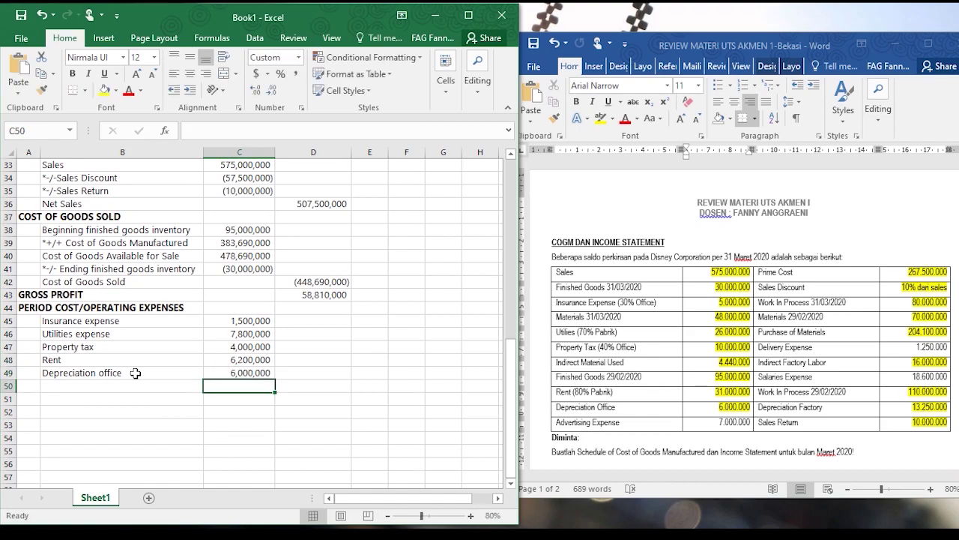
Enter the label "Advertising expense" in B50
key("Left")
type("Advertising expense")
key("Right")
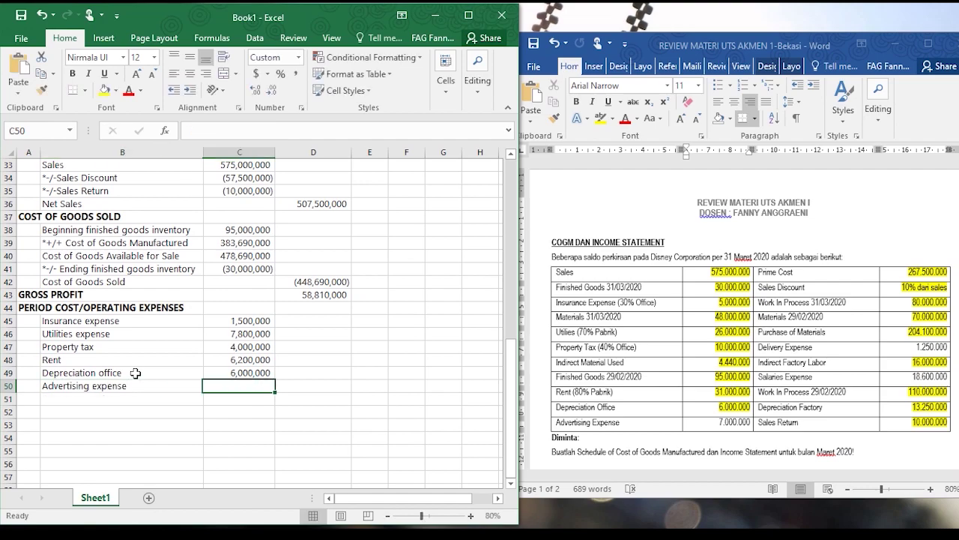
Switch to Word and highlight the Advertising Expense balance in yellow
left_click(627, 429)
left_click_drag(719, 425, 750, 424)
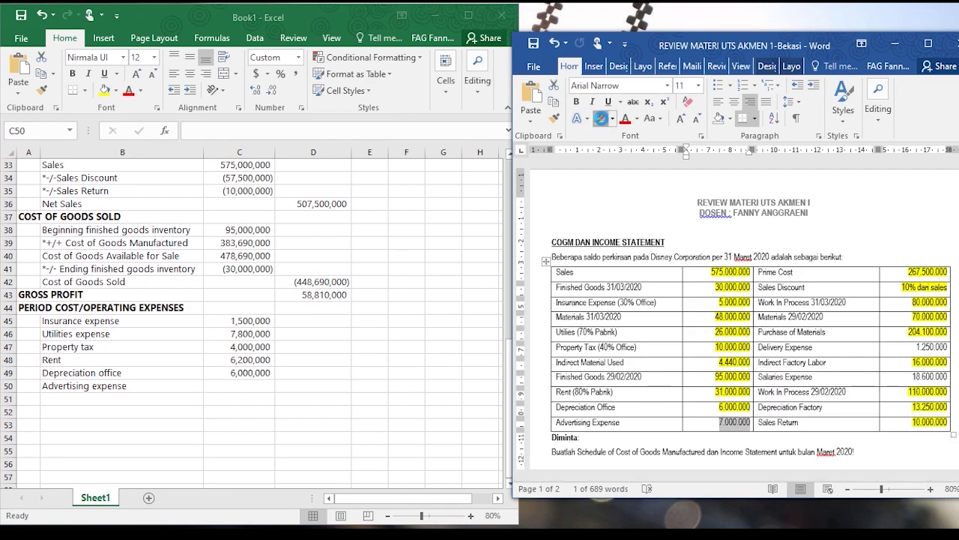
left_click(600, 118)
Back in Excel, enter 7000000 in C50 as the advertising expense amount
left_click(255, 389)
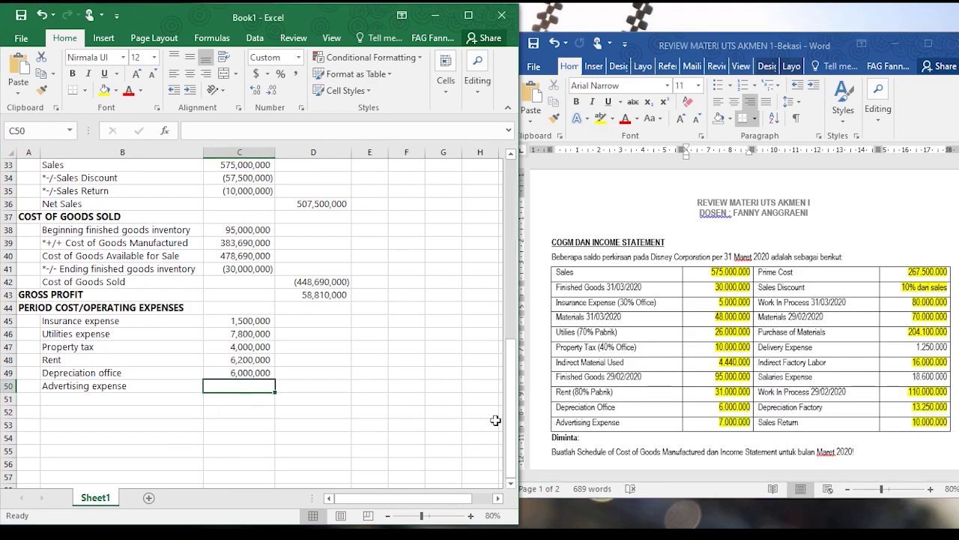
type("7000000")
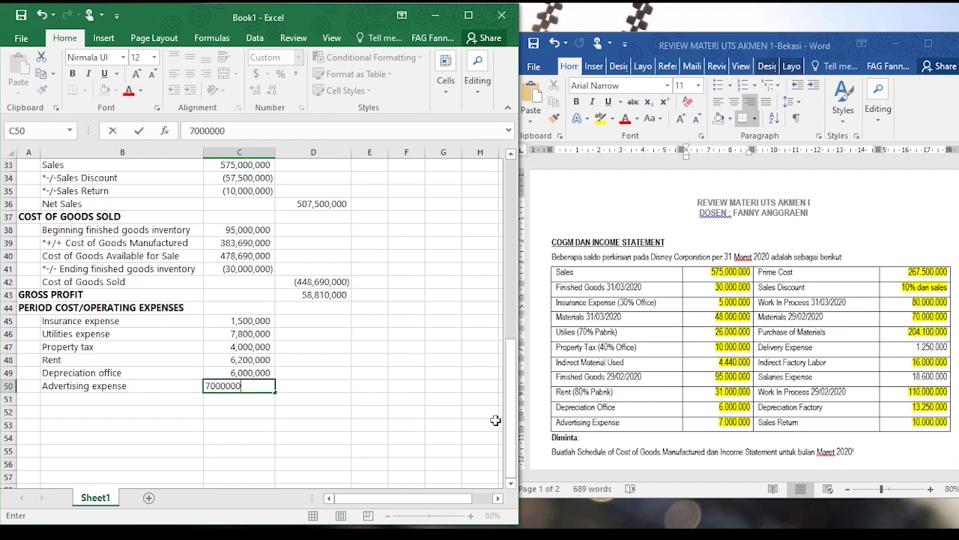
key("Return")
key("Left")
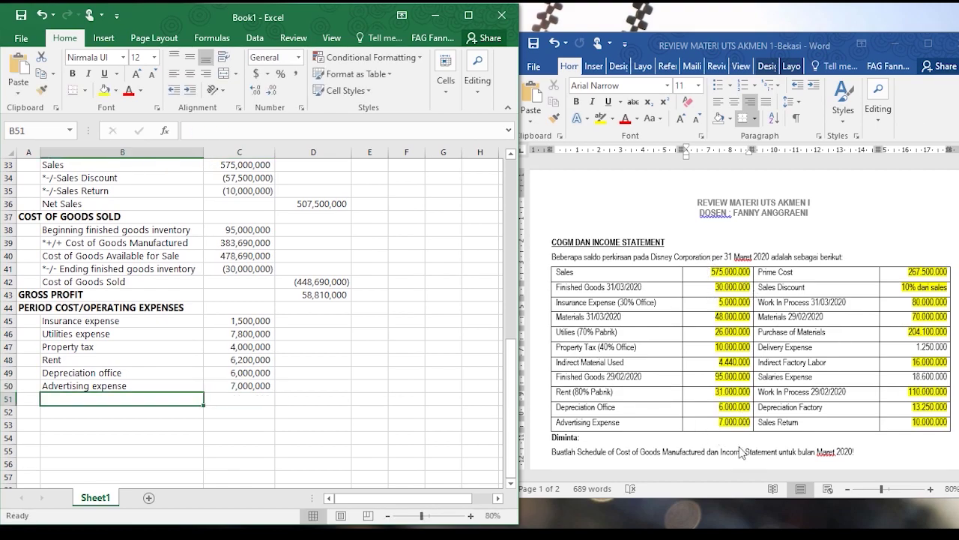
Switch to Word and highlight the Delivery Expense balance in yellow
left_click(915, 349)
triple_click(916, 349)
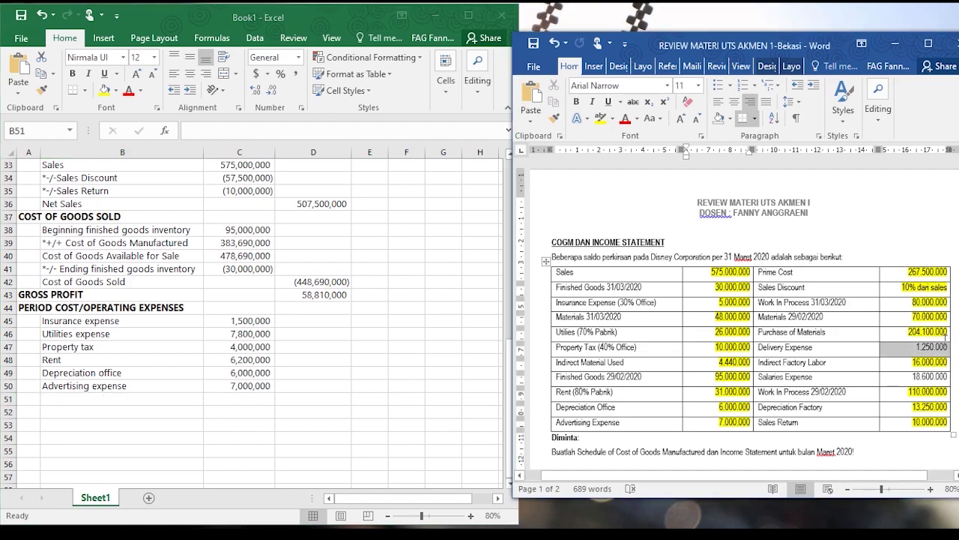
left_click(600, 117)
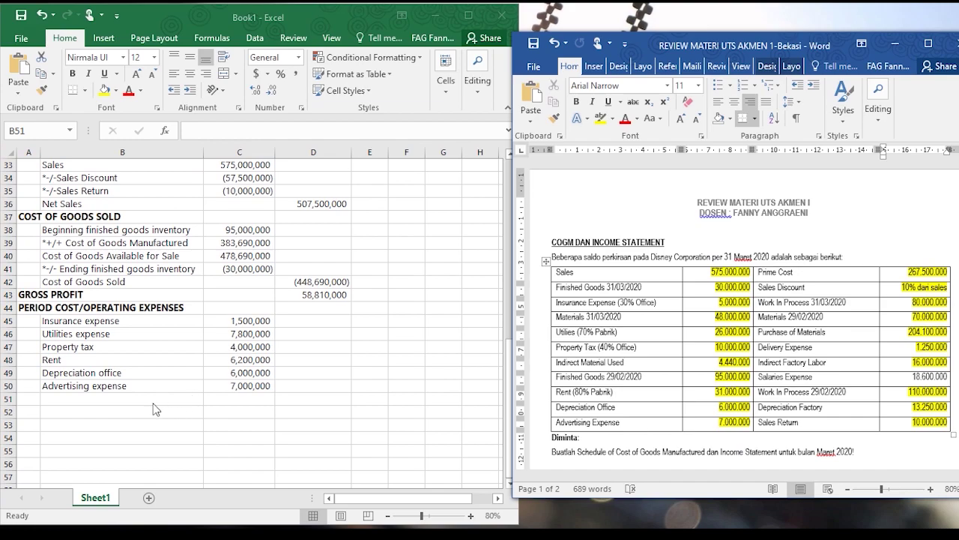
Switch to Excel and enter the label "Delivery expense" in B51 with the amount 1250000 in C51
left_click(153, 404)
type("Delivery")
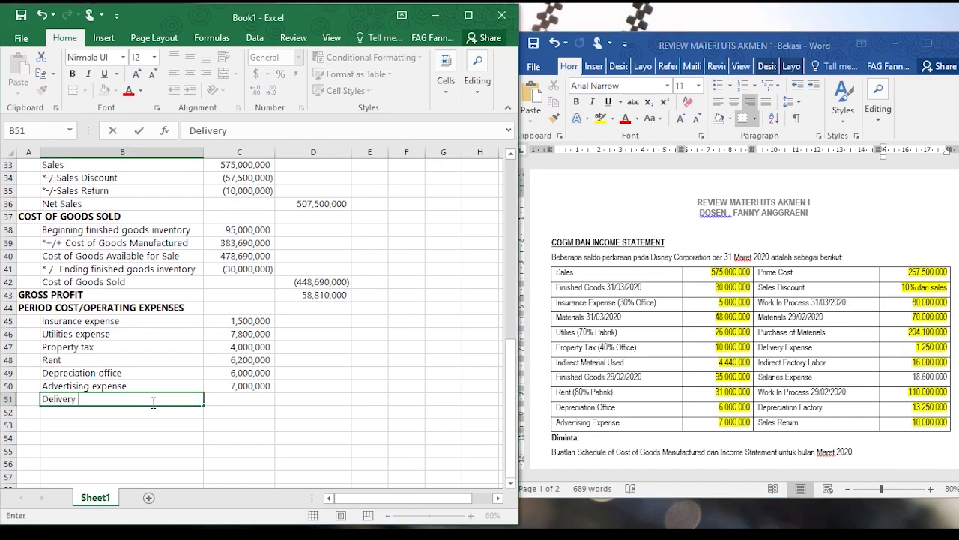
type(" expense")
key("Tab")
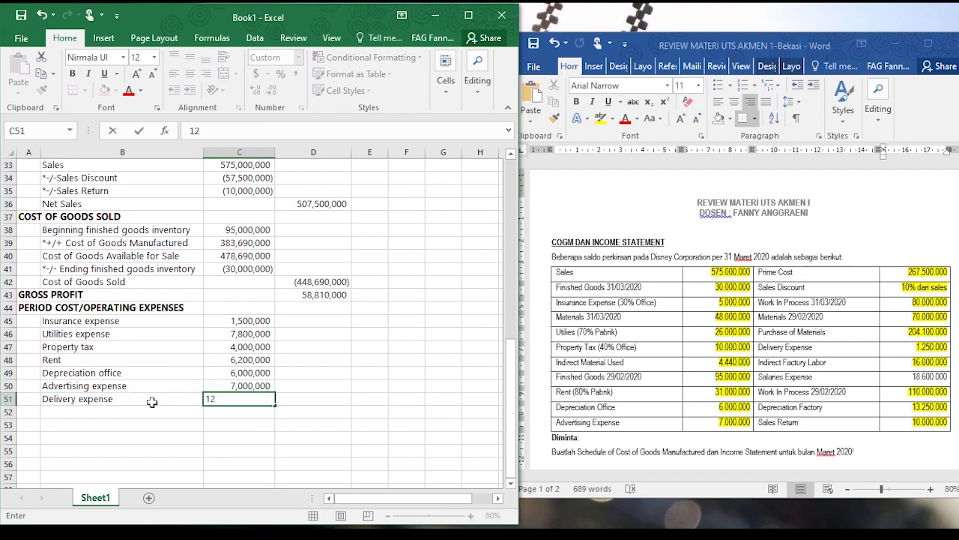
type("50000")
key("Return")
key("Left")
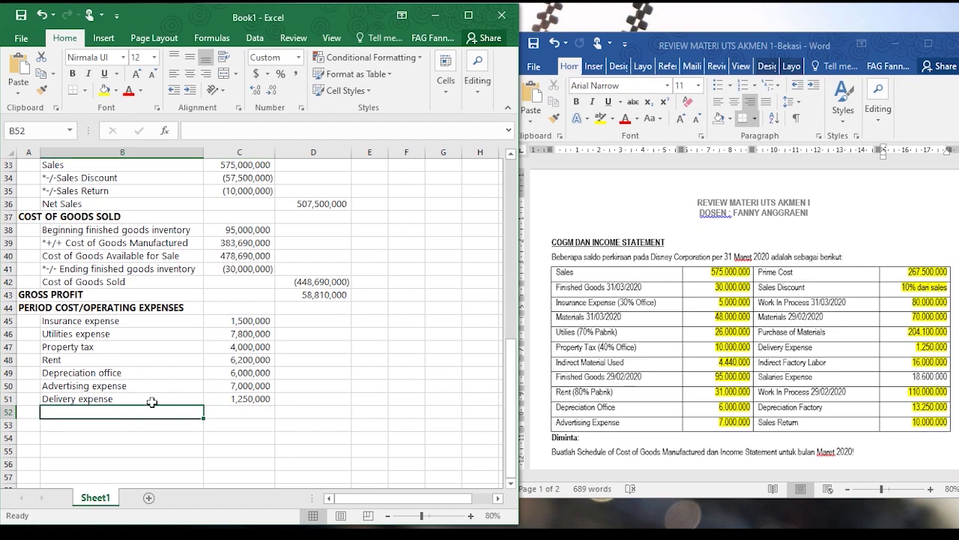
Switch to Word and highlight the Salaries Expense balance in yellow
left_click(909, 379)
left_click_drag(911, 378, 942, 380)
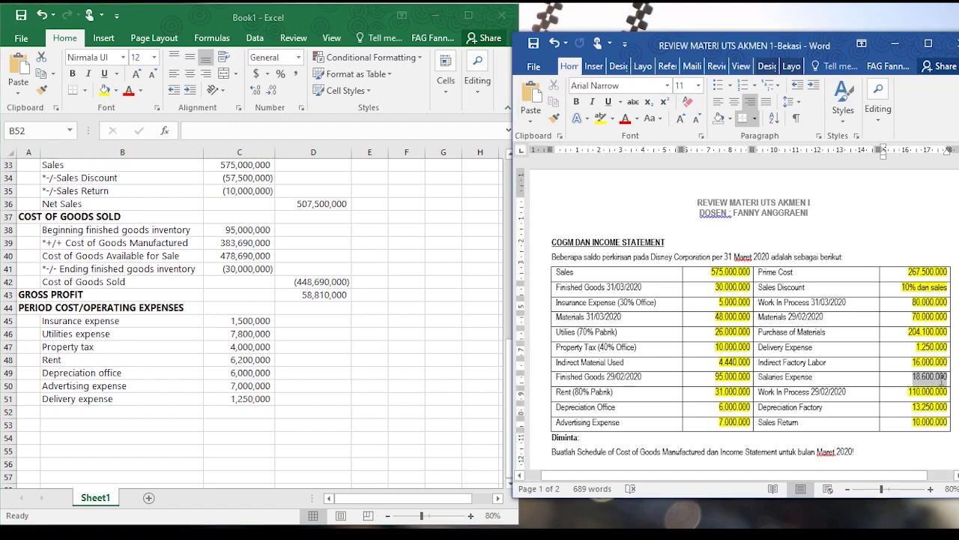
left_click(600, 118)
Back in Excel, enter the label "Salaries expense" in B52 and the amount 18600000 in C52
left_click(90, 416)
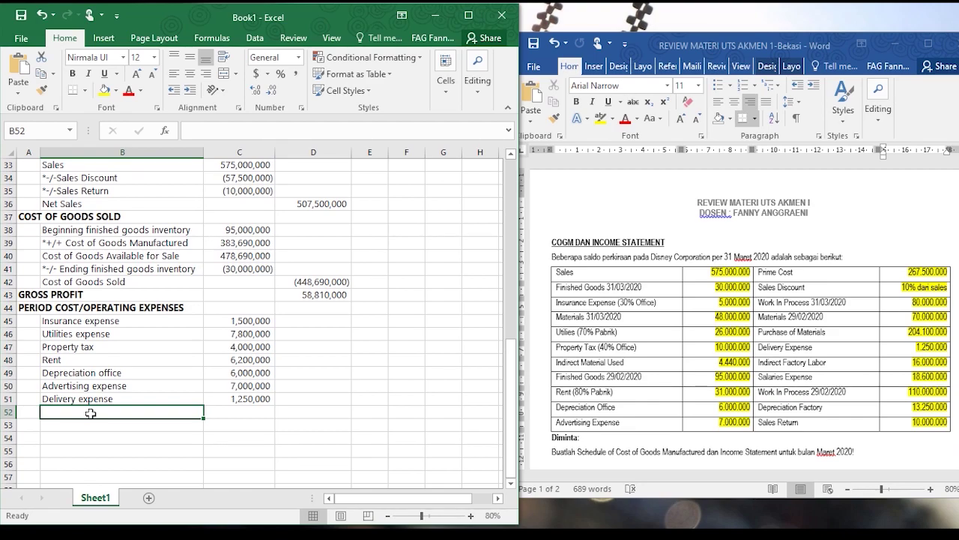
type("Salaries expense")
key("Tab")
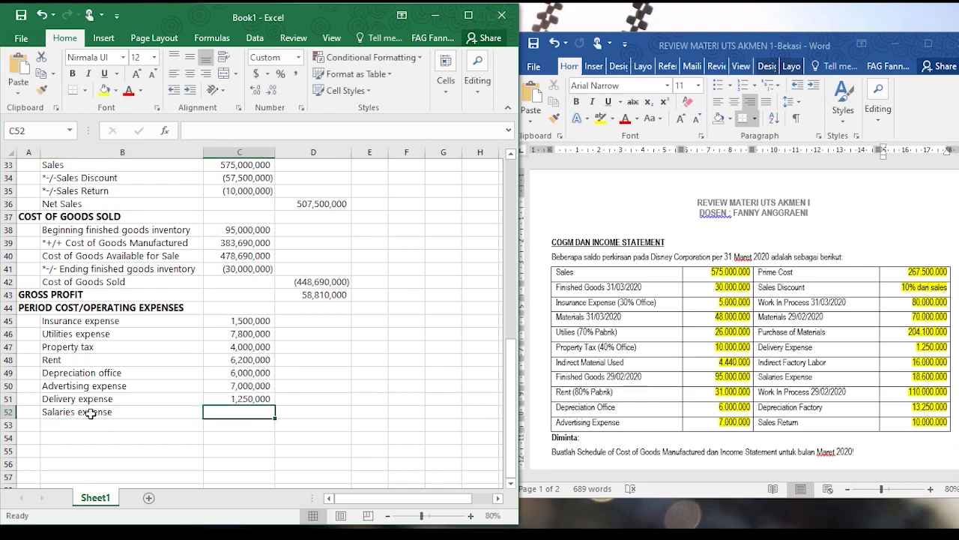
type("18600000")
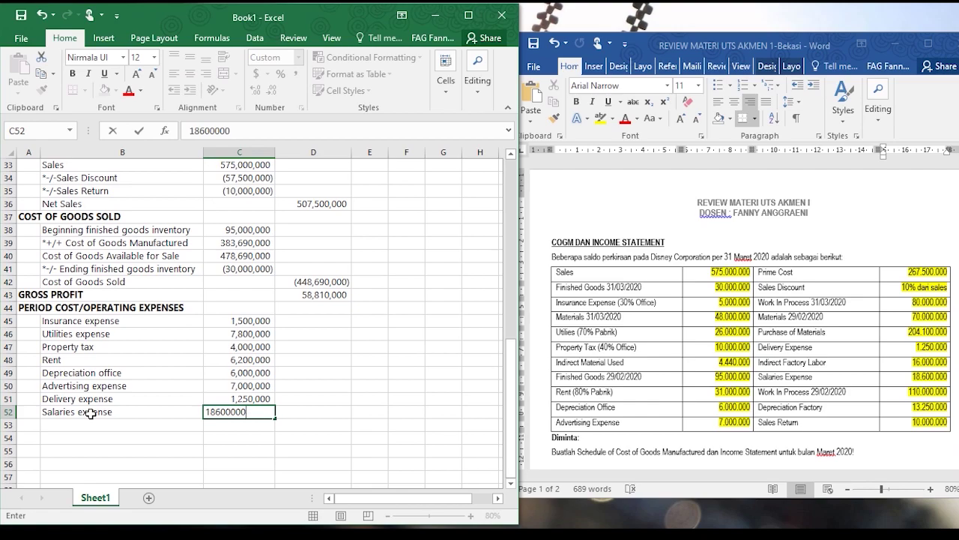
key("Tab")
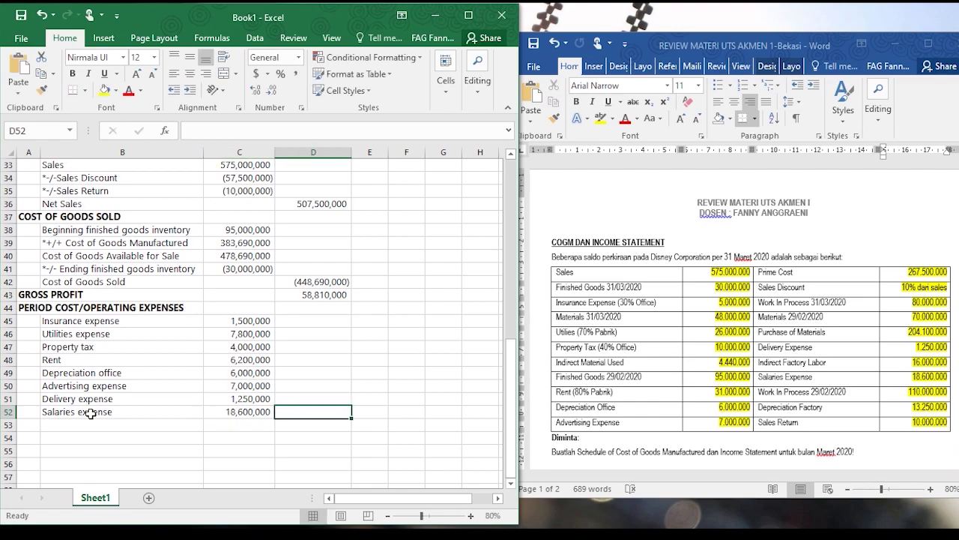
Label B53 "Total period cost" and enter the negative SUM of the expense amounts C45:C52 in D53
left_click(168, 428)
type("T")
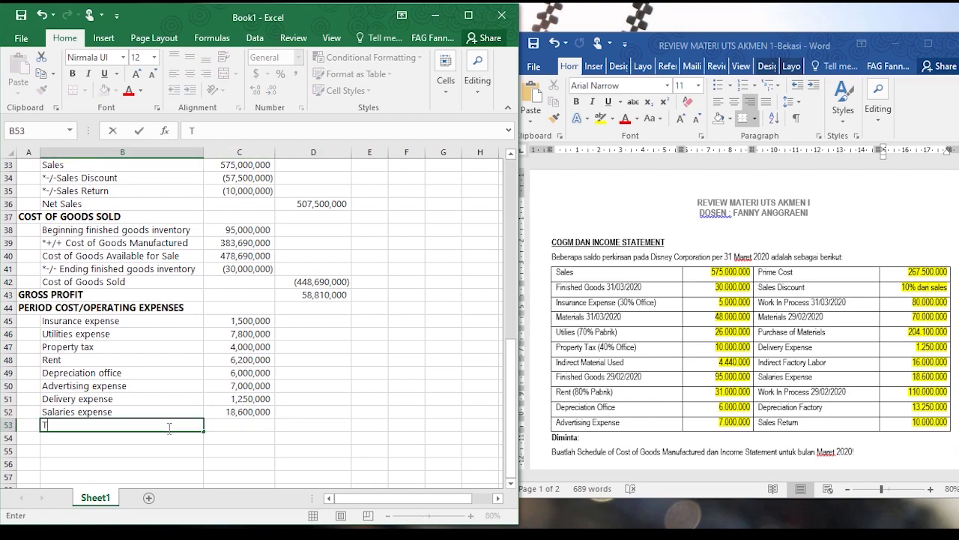
type("otal period co")
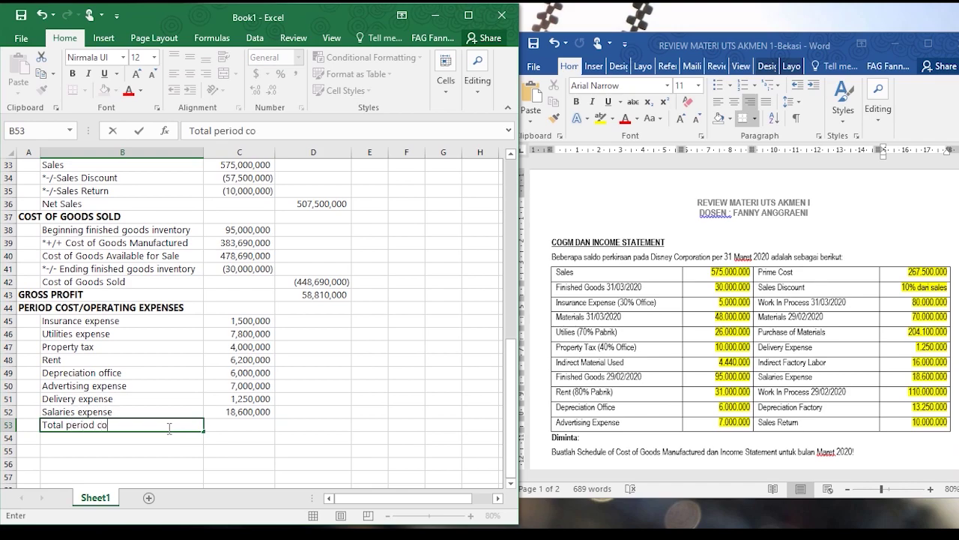
key("Tab")
key("Tab")
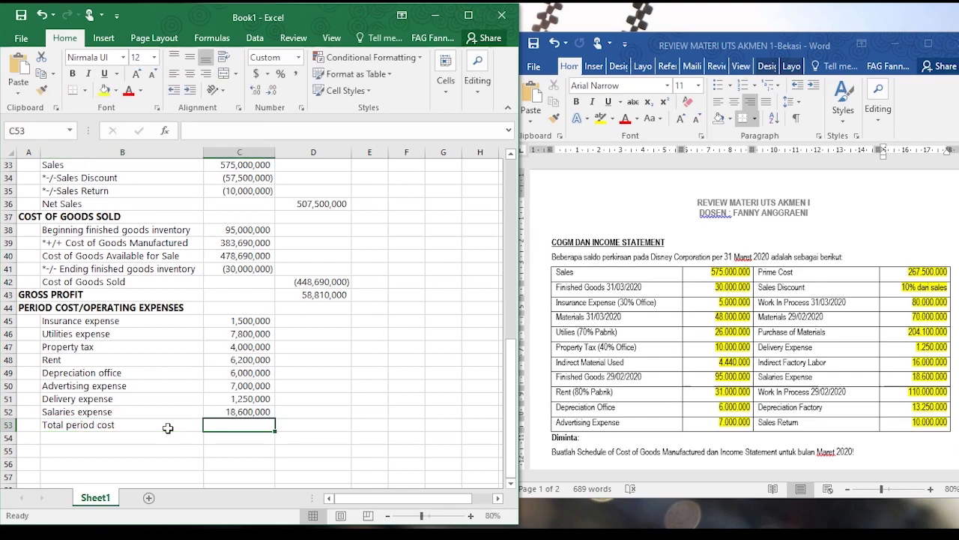
type("=SUM(")
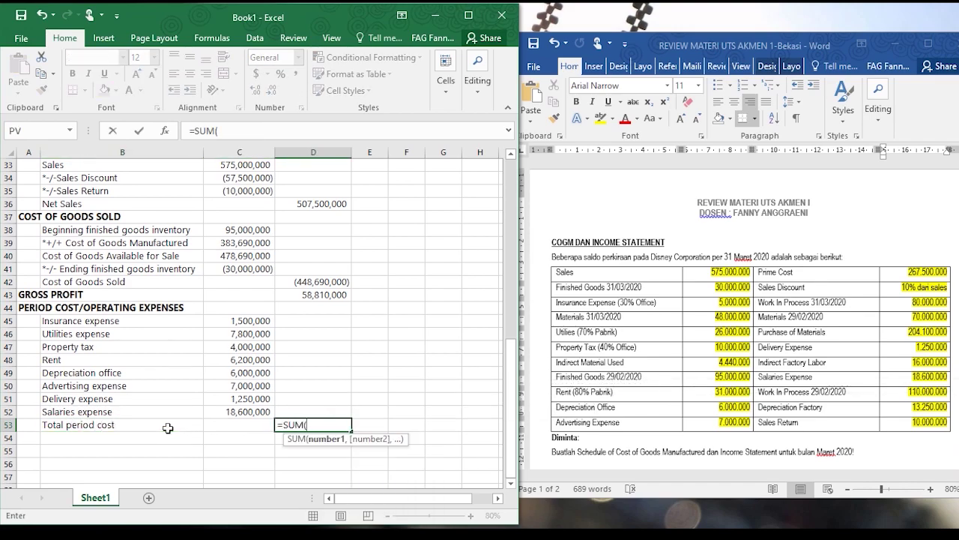
left_click_drag(236, 317, 259, 411)
type(")")
left_click(215, 129)
key("Return")
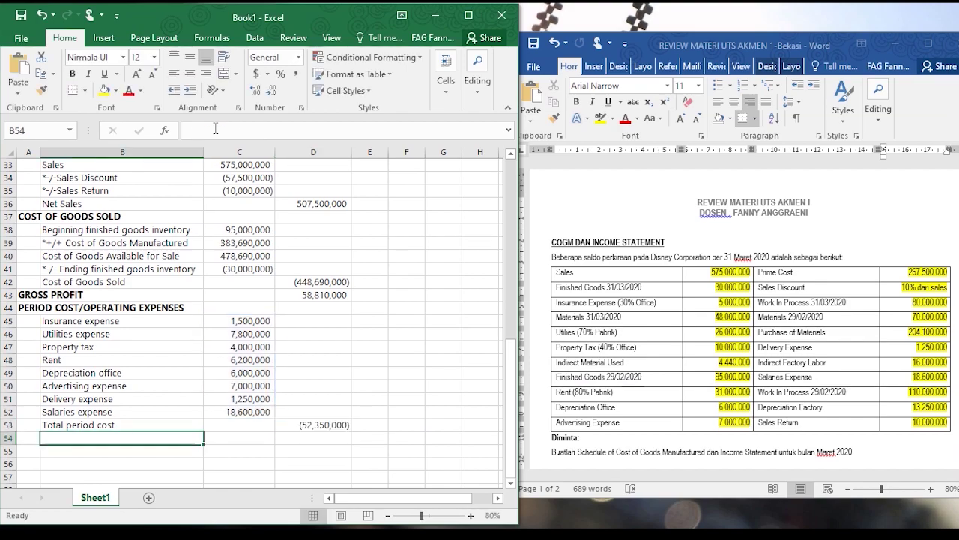
Enter the label "NET OPERATING INCOME" in A54 and the formula =D43+D53 in D54
left_click(30, 437)
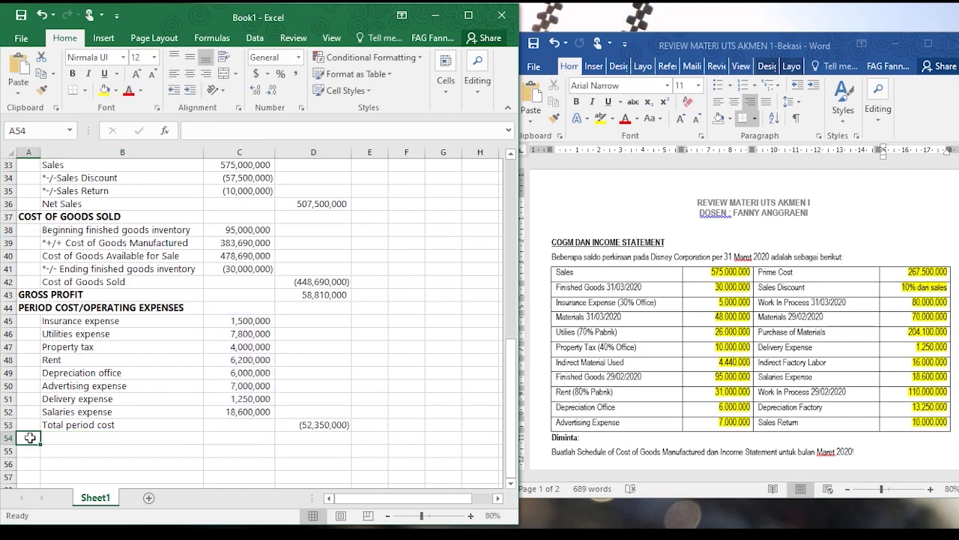
type("NET O")
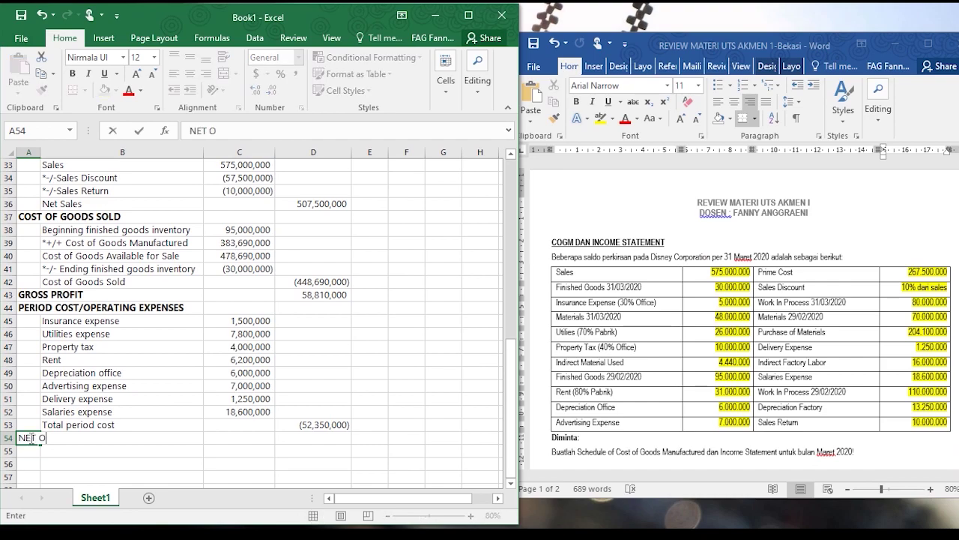
type("PERATING INCOME")
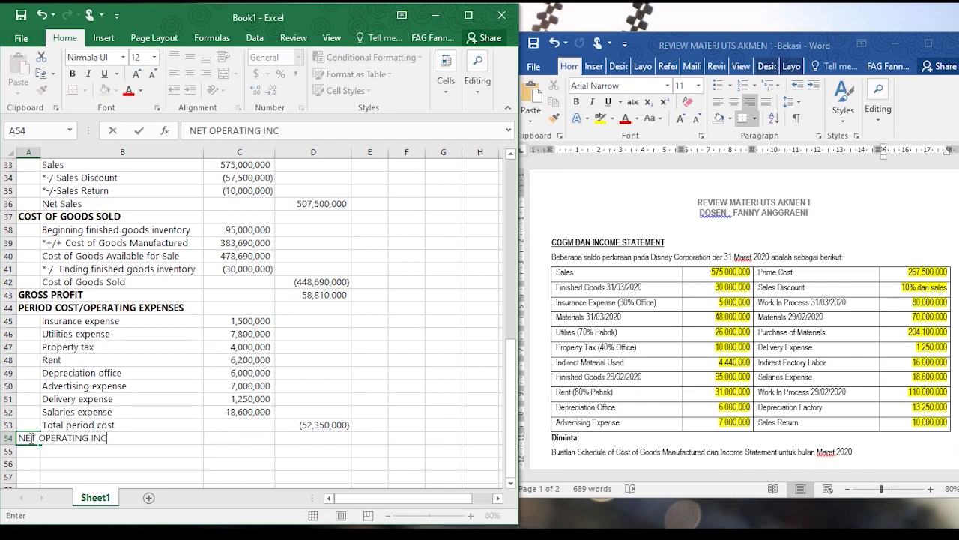
key("Tab")
key("Tab")
key("Tab")
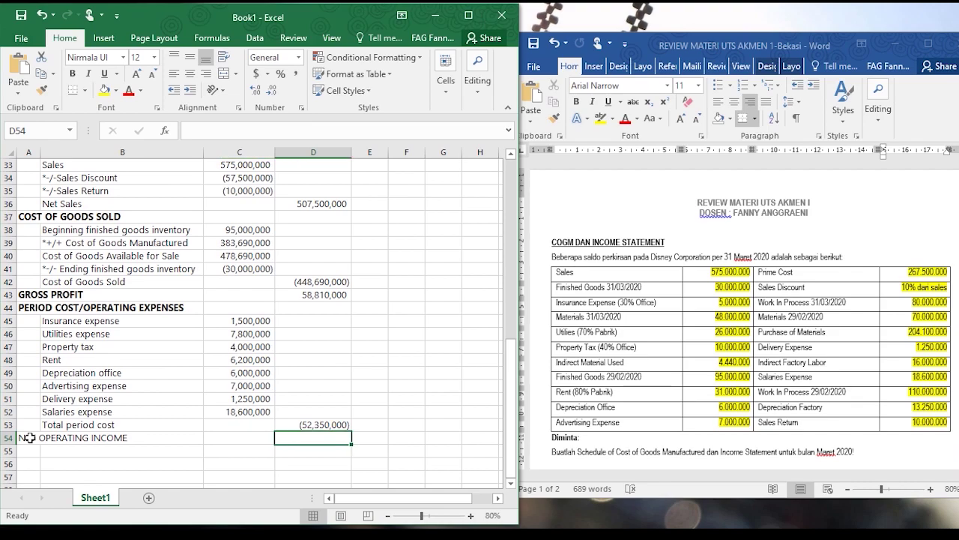
type("=")
left_click(307, 296)
type("+")
left_click(322, 423)
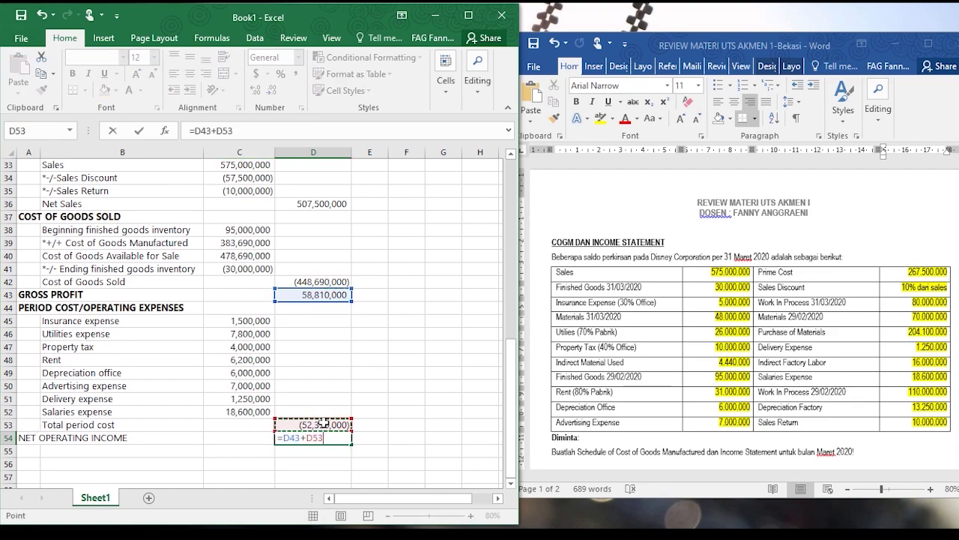
key("Return")
Make the "NET OPERATING INCOME" label in A54 bold
left_click(33, 437)
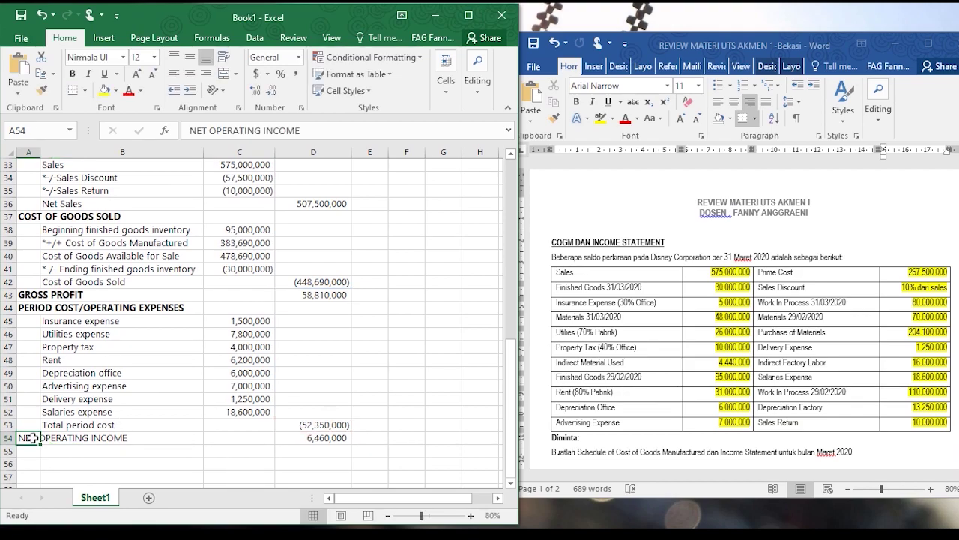
left_click(72, 74)
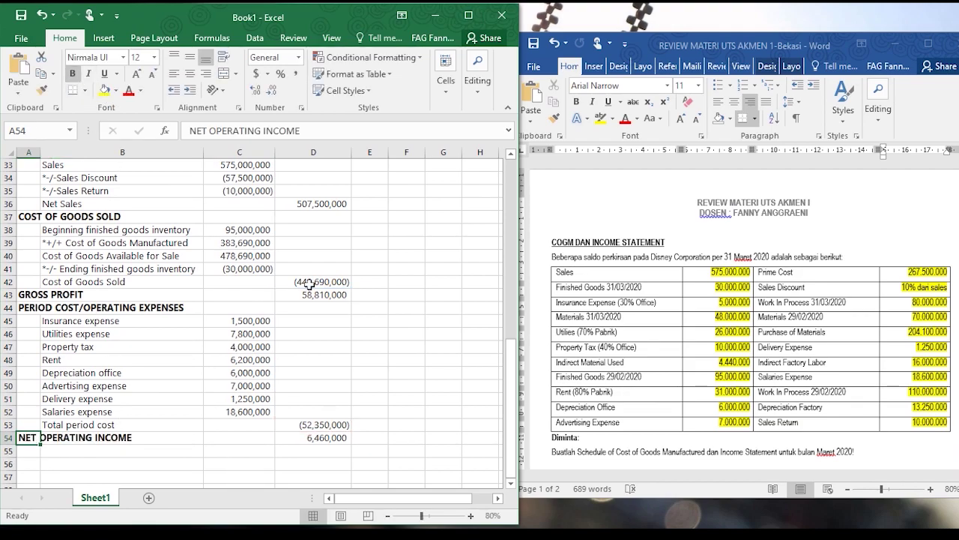
Zoom the worksheet out to 70% to review the income statement
scroll(354, 330, "up", 1)
scroll(375, 337, "down", 1)
scroll(375, 337, "up", 1)
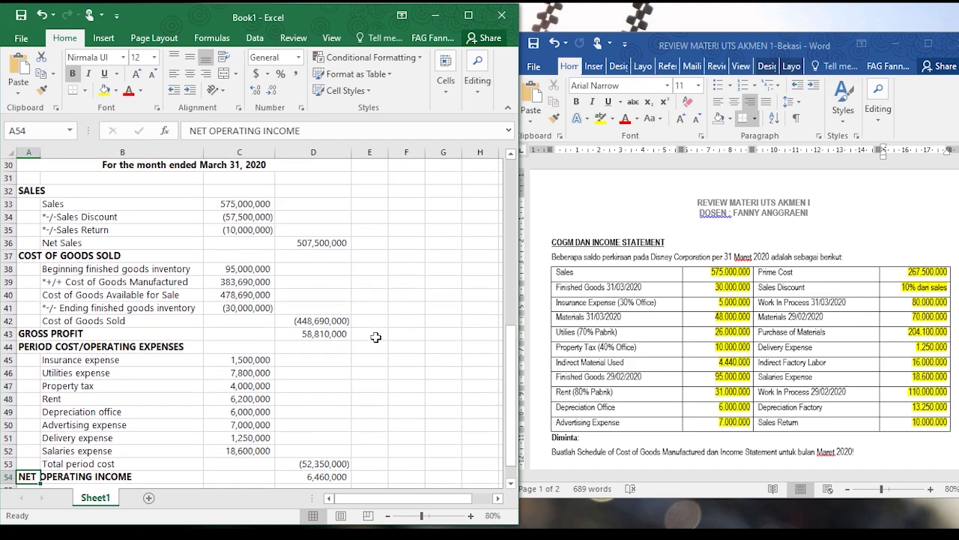
left_click(387, 515)
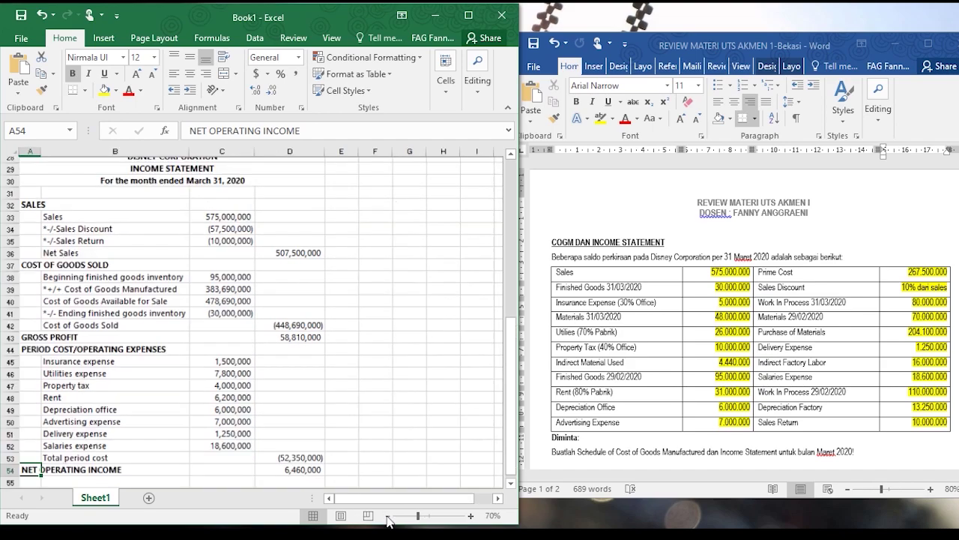